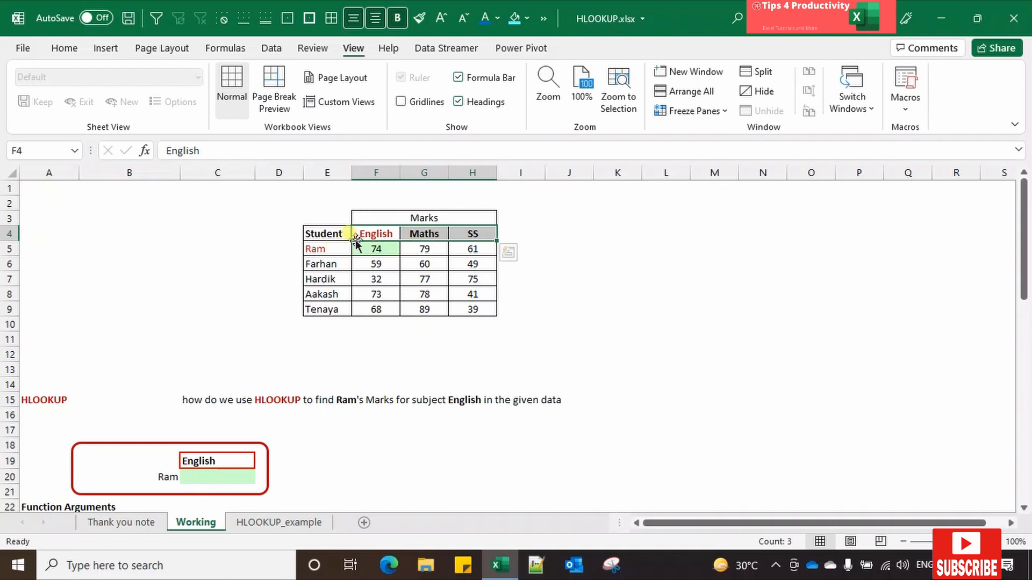
Examine the student marks table in E4:H9, the English mark in F5 and the HLOOKUP exercise below it with result cell C20.
drag(322, 233, 317, 299)
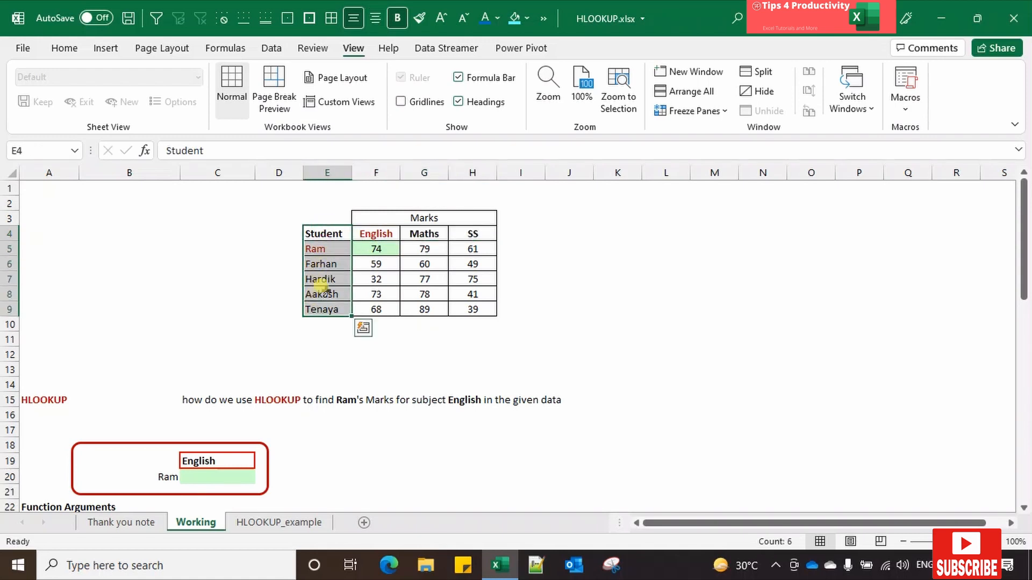
drag(315, 248, 323, 309)
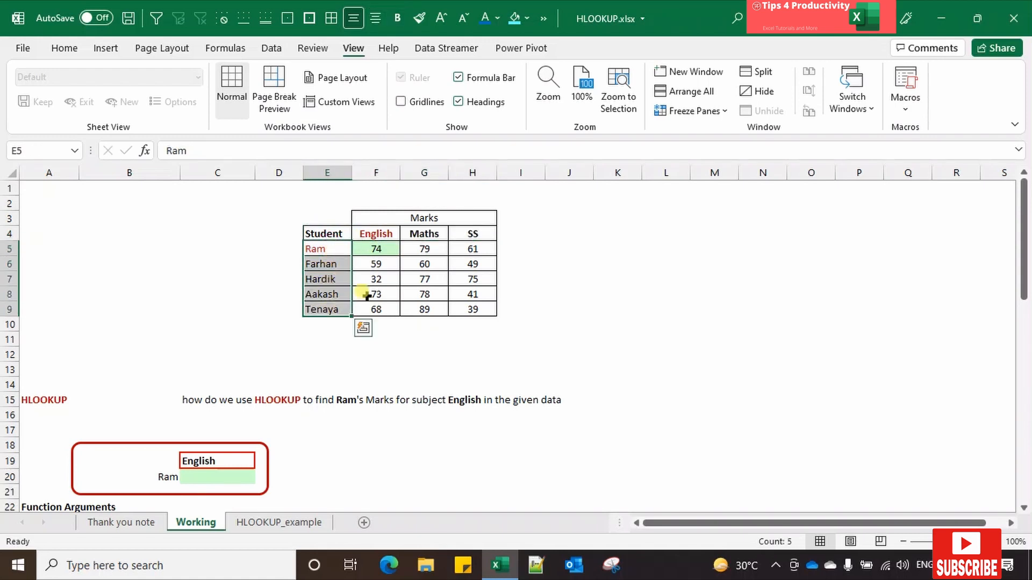
click(384, 249)
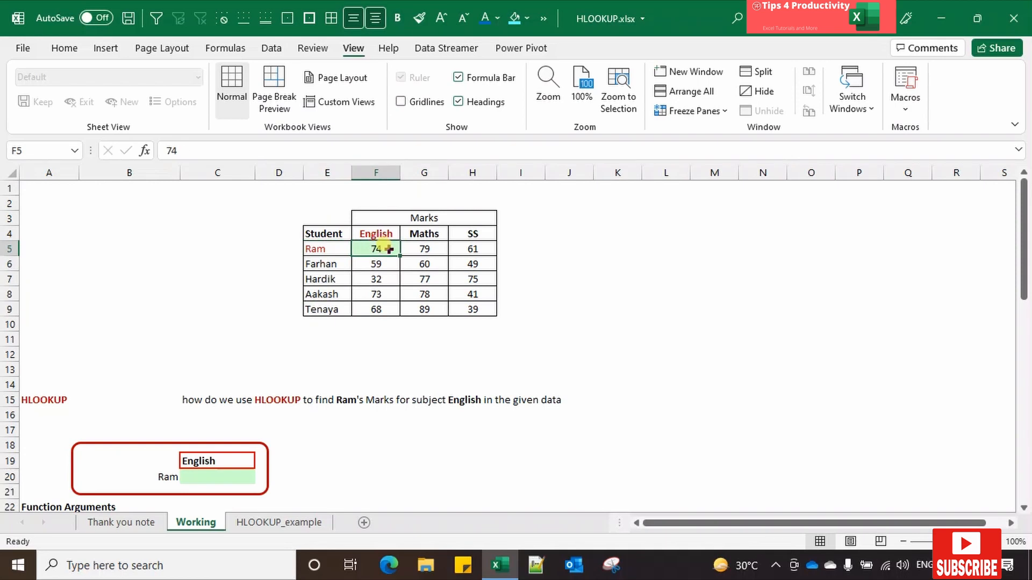
click(329, 248)
click(376, 249)
click(229, 477)
click(385, 489)
scroll(511, 419, down, 5)
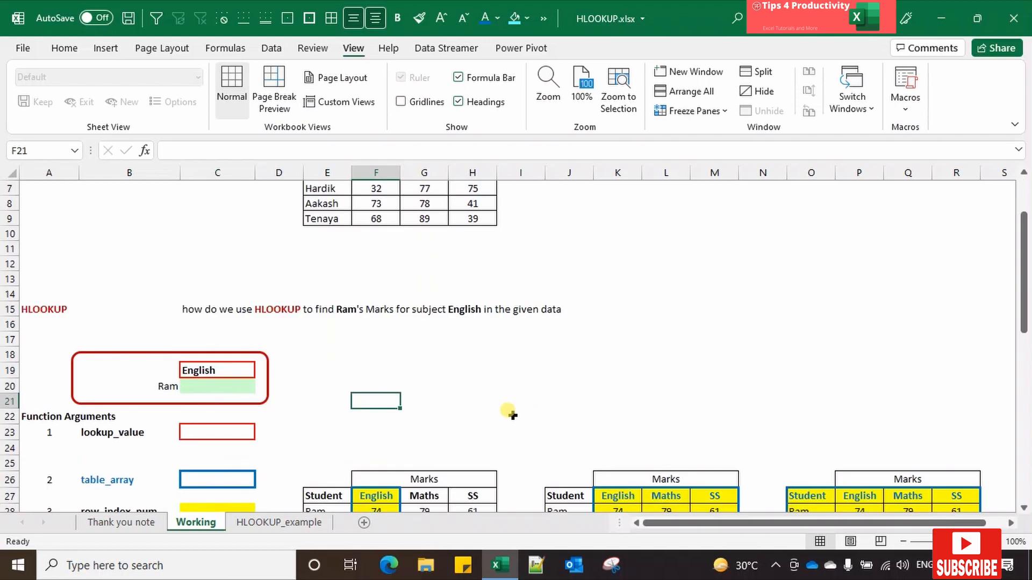
scroll(511, 415, up, 1)
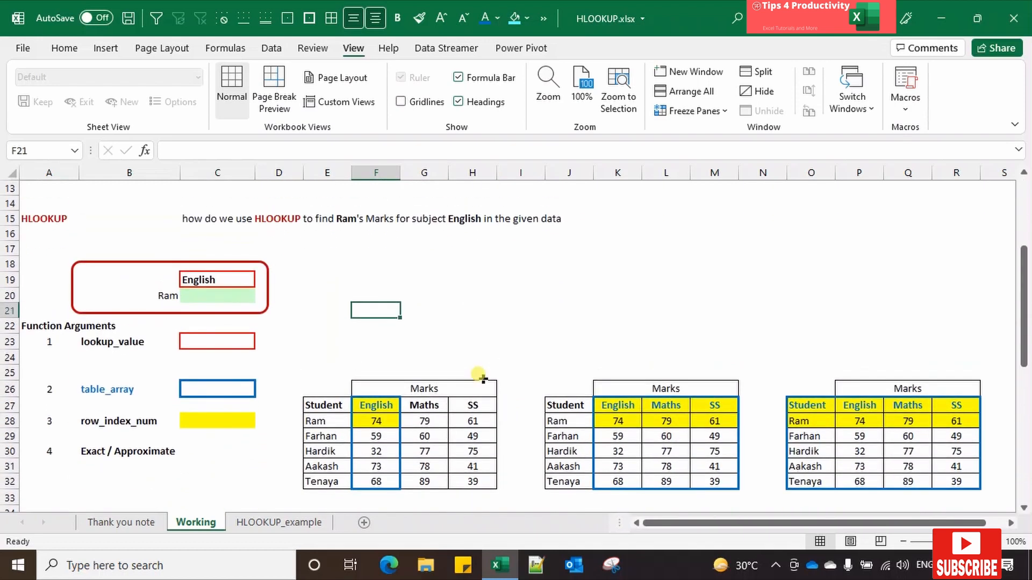
Enter =HLOOKUP without brackets or arguments in cell G20.
click(427, 282)
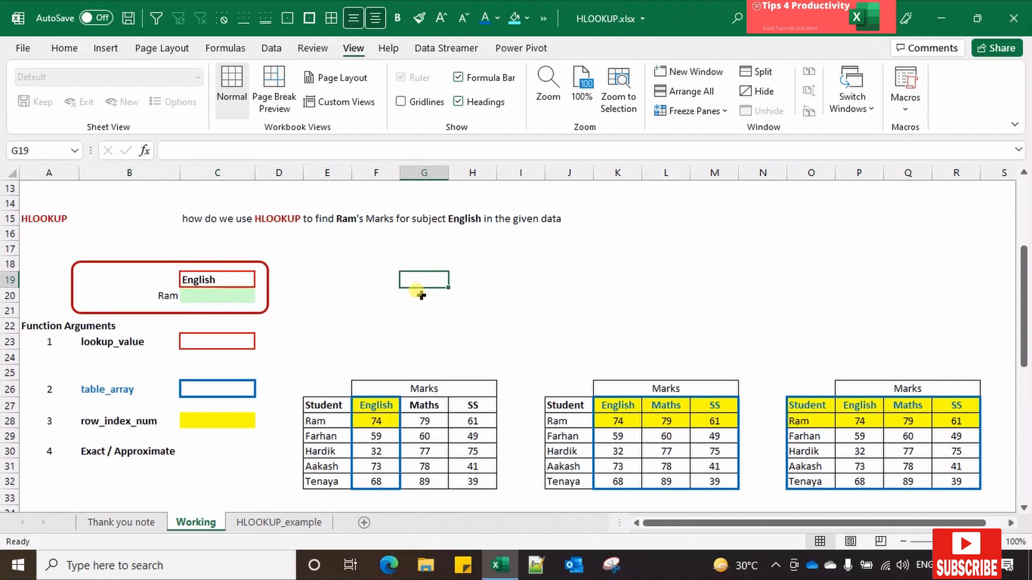
click(422, 295)
text(=h)
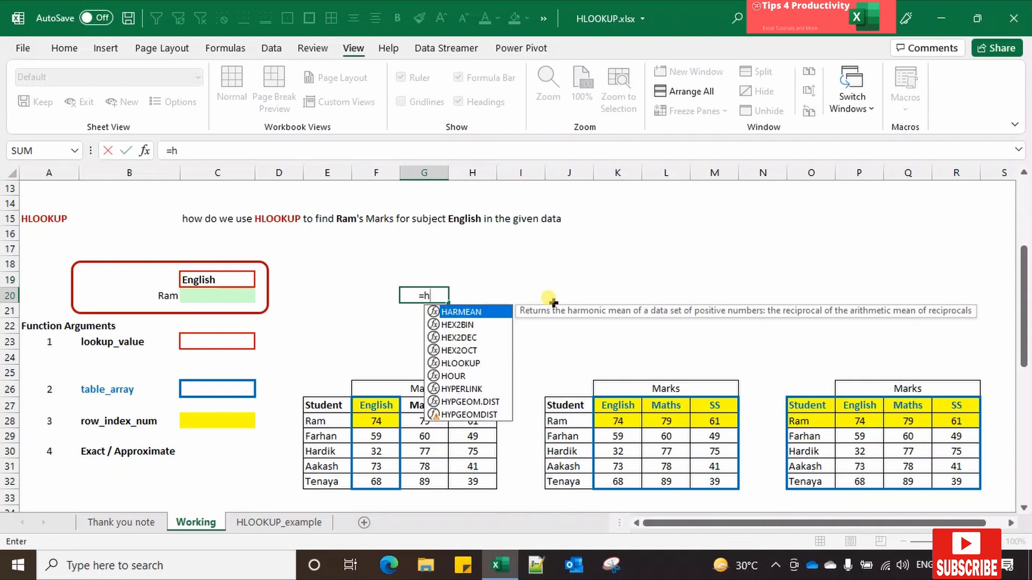
text(l)
key(Tab)
key(BackSpace)
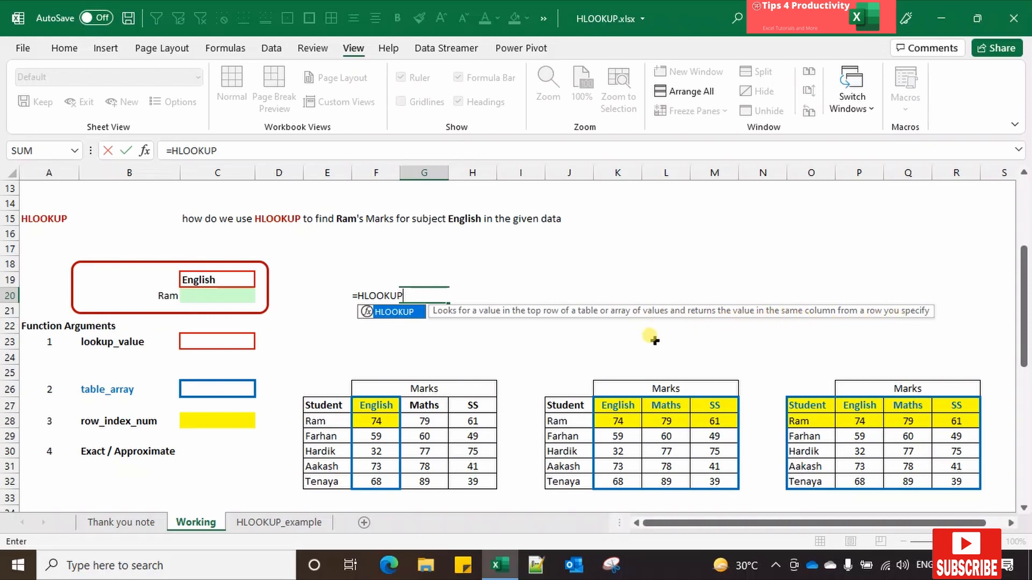
key(Return)
Review the HLOOKUP argument hints in G20 from lookup_value through table_array and row_index_num to range_lookup, and discard the trial formula.
text(=hl)
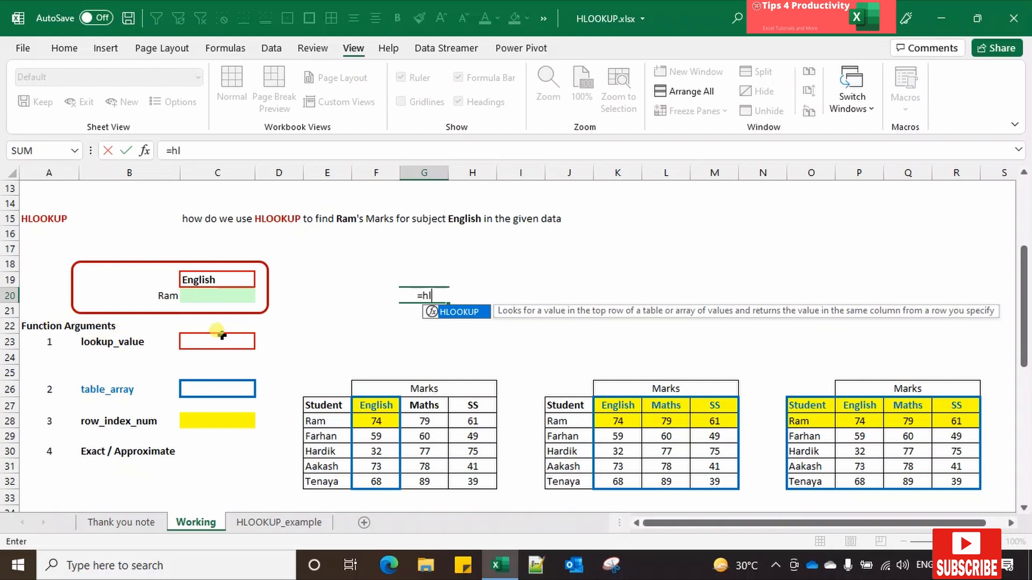
double_click(438, 313)
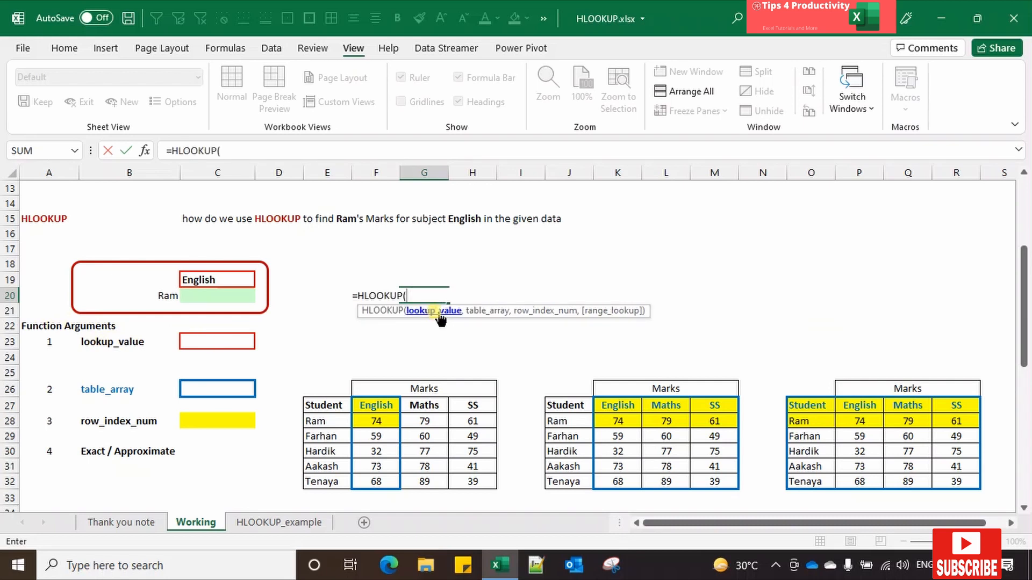
text(,)
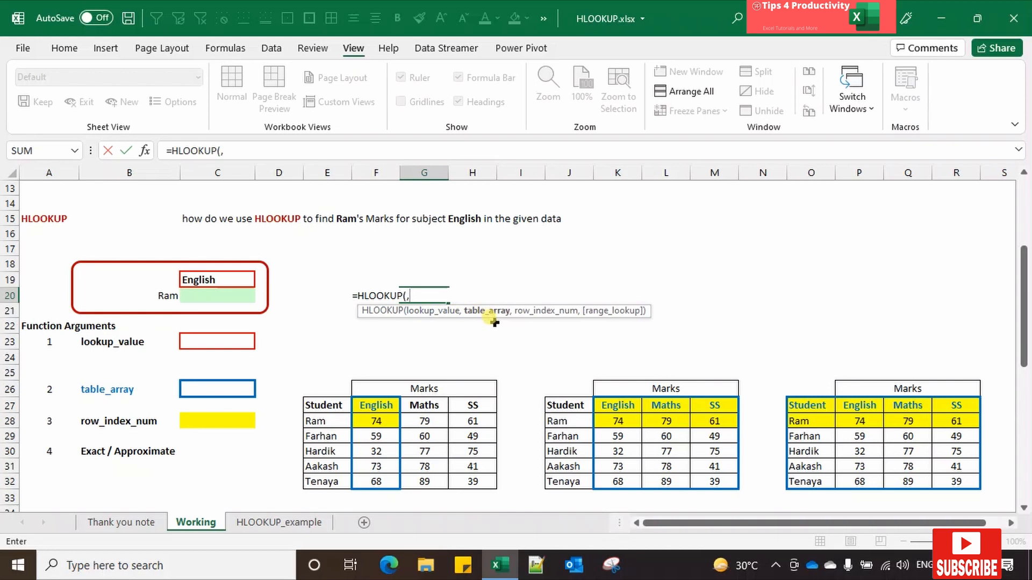
text(,)
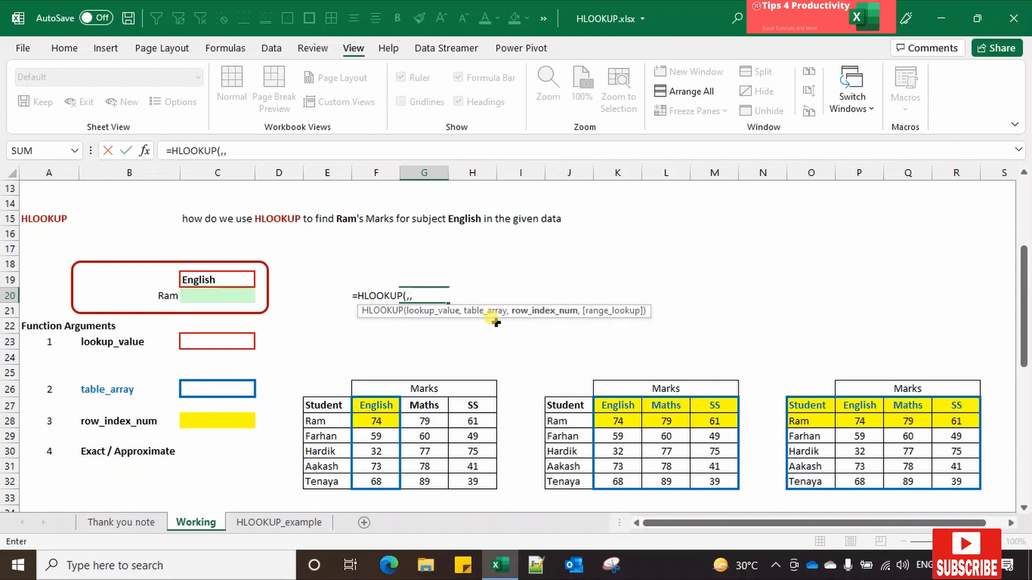
text(,)
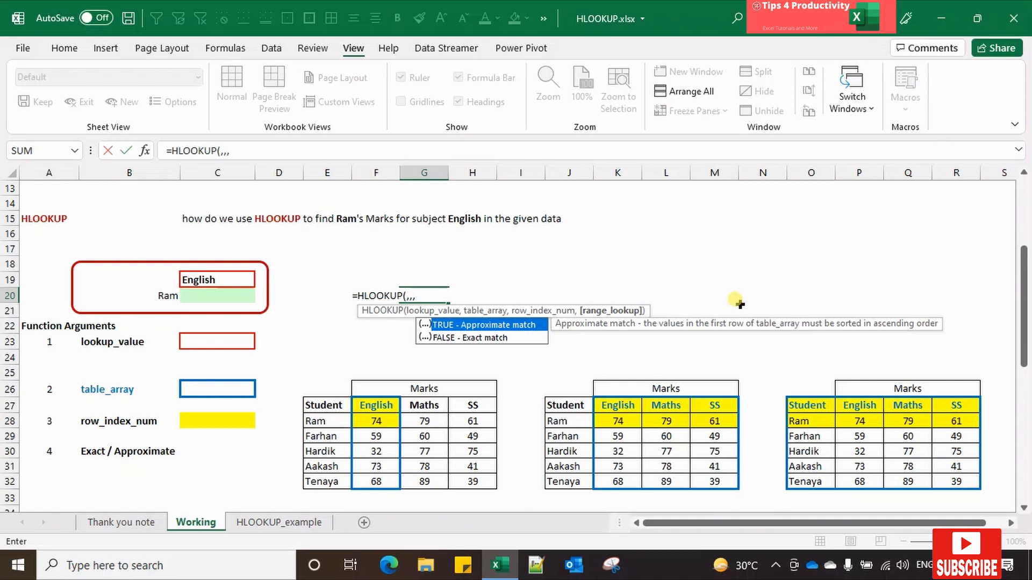
key(Escape)
key(Escape)
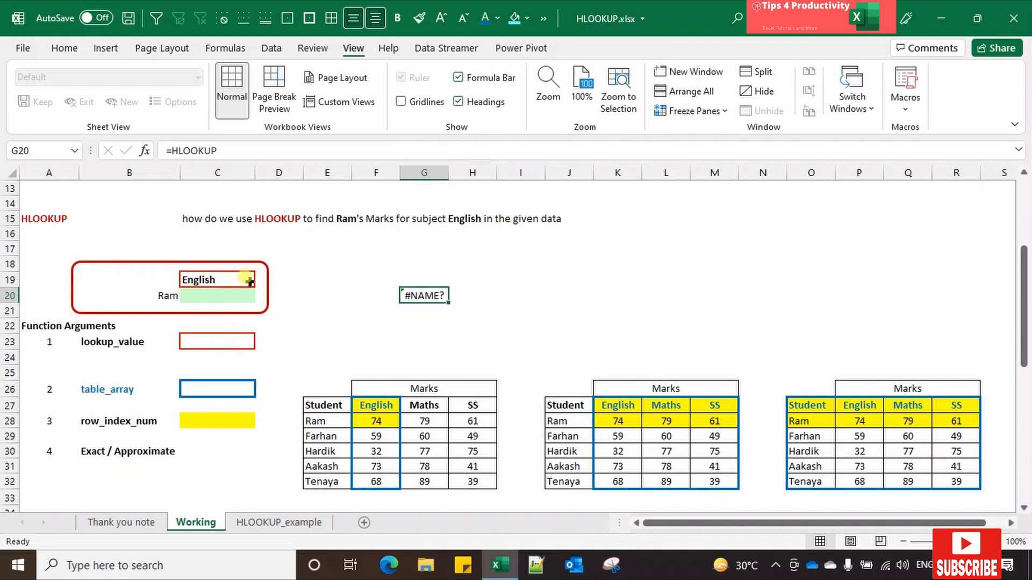
Compare the lookup value English in C19 with the possible table arrays F27:F32, K27:M32 and O27:R32.
click(374, 407)
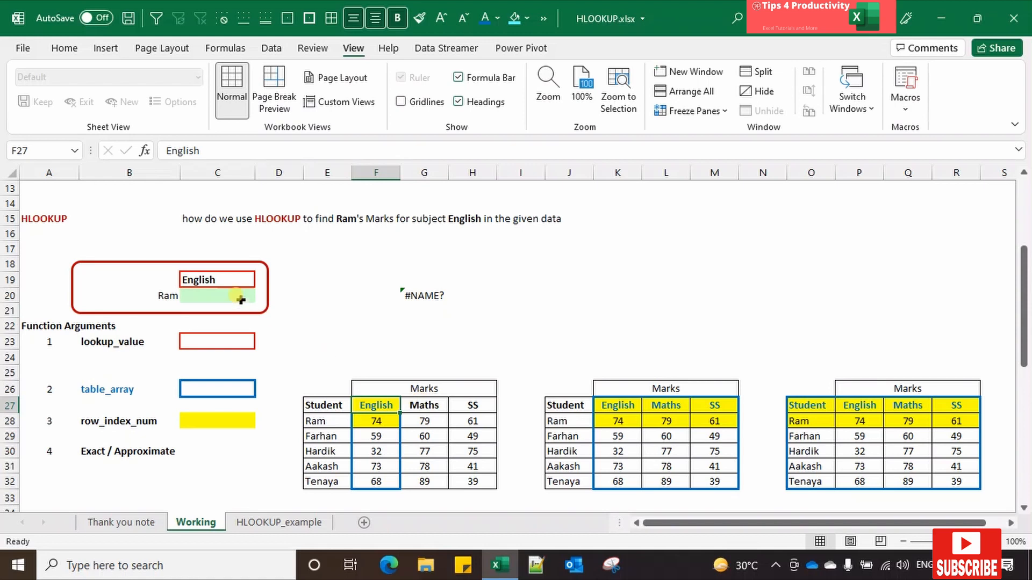
click(230, 276)
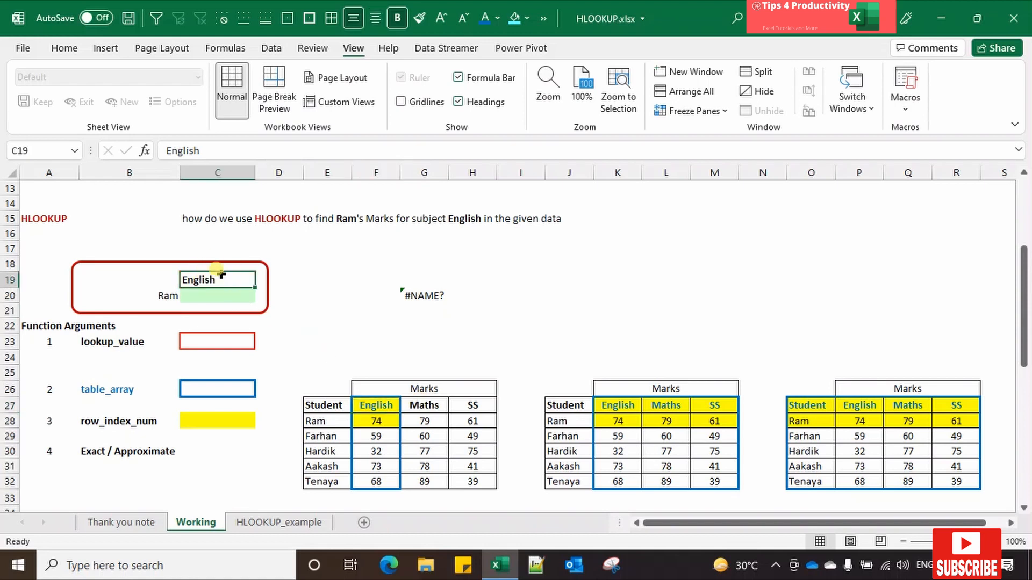
click(377, 403)
drag(378, 398, 373, 476)
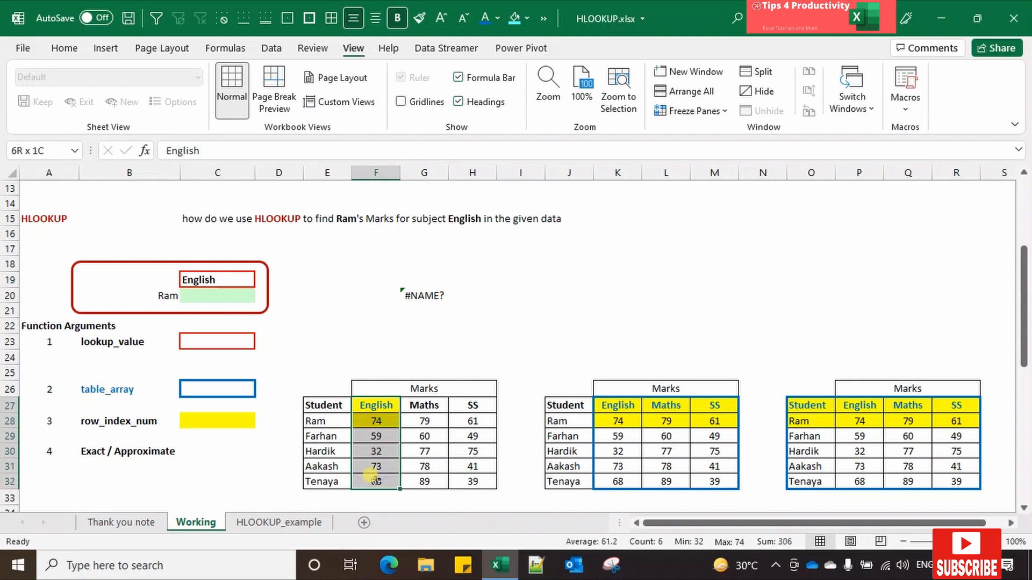
drag(610, 407, 715, 478)
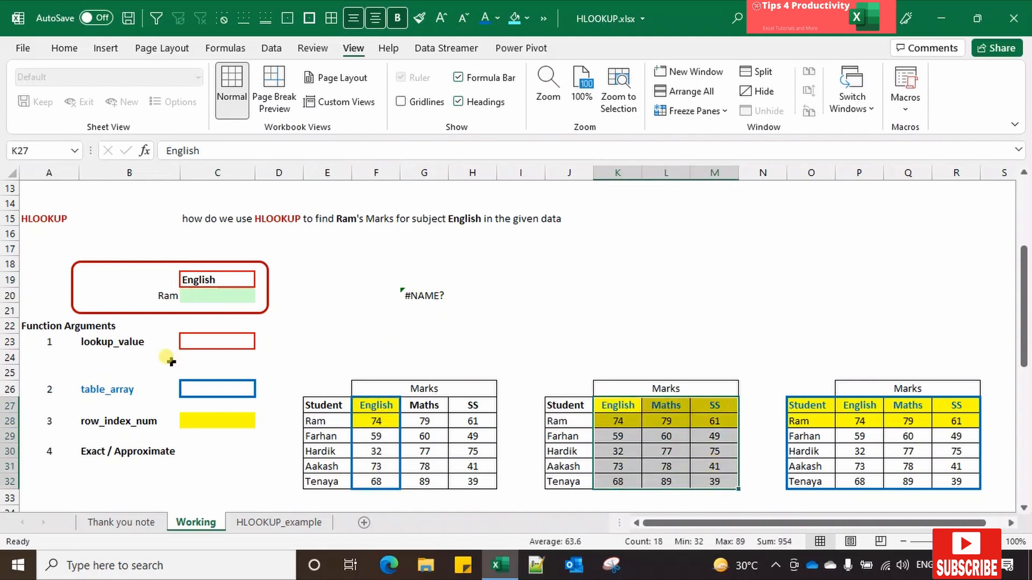
click(214, 277)
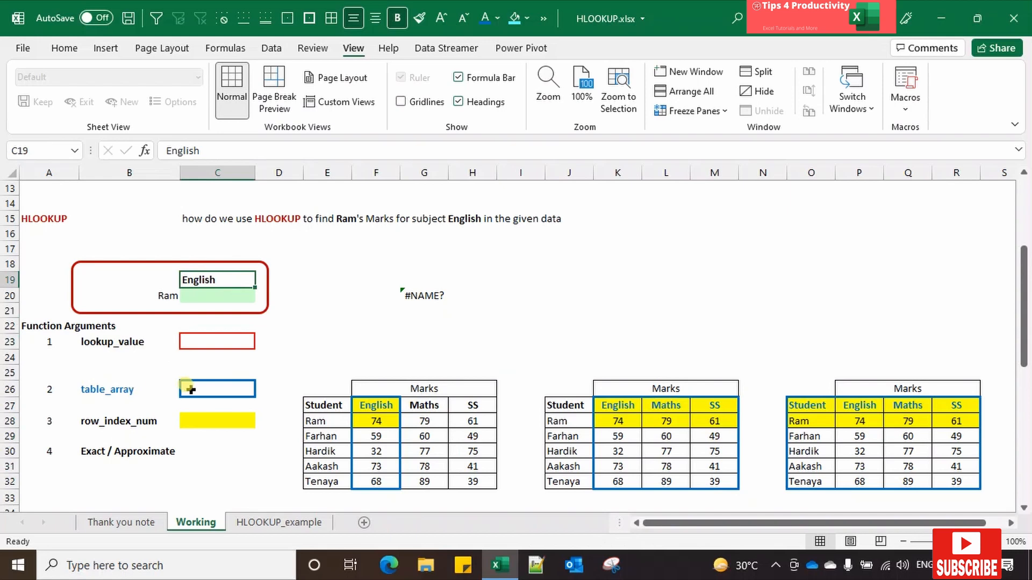
click(377, 402)
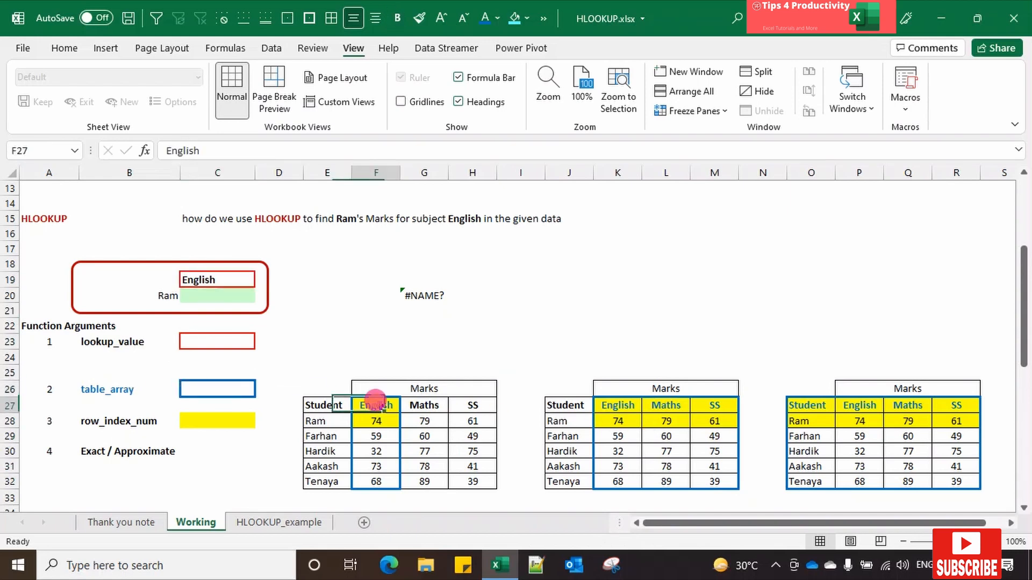
drag(376, 401, 377, 478)
drag(618, 405, 720, 479)
drag(809, 407, 967, 484)
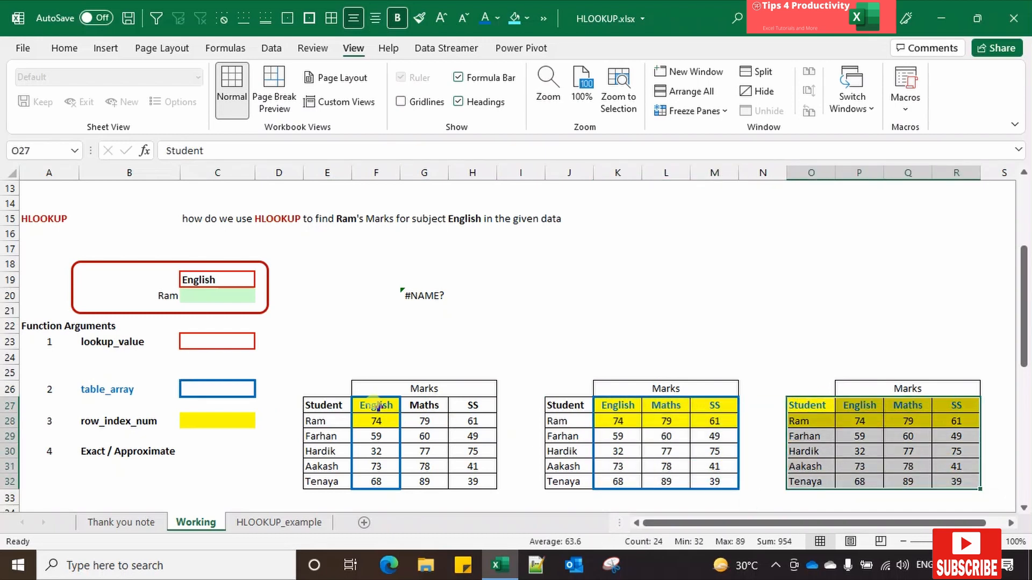
click(214, 282)
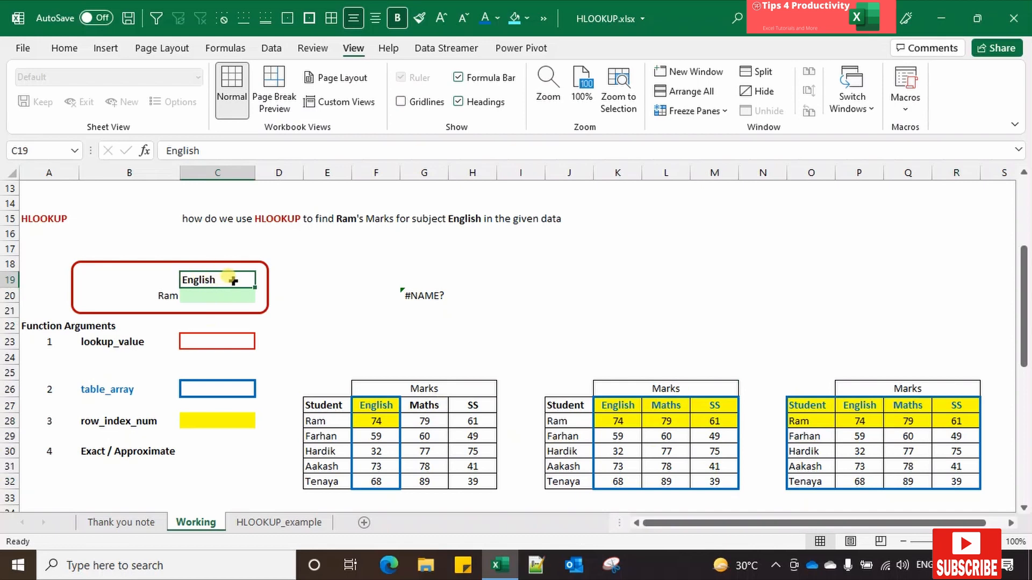
click(374, 401)
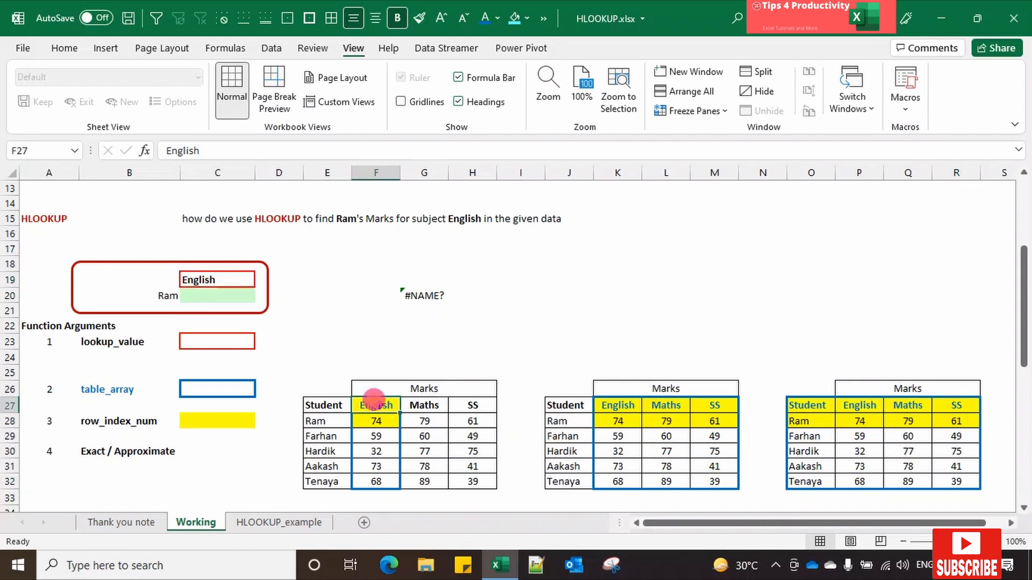
drag(373, 401, 372, 482)
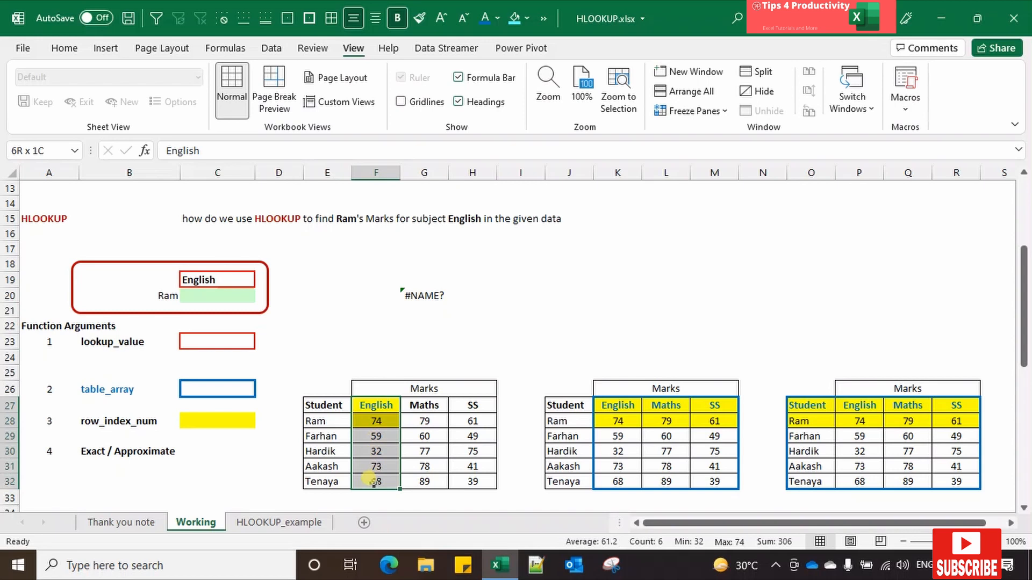
drag(372, 480, 373, 481)
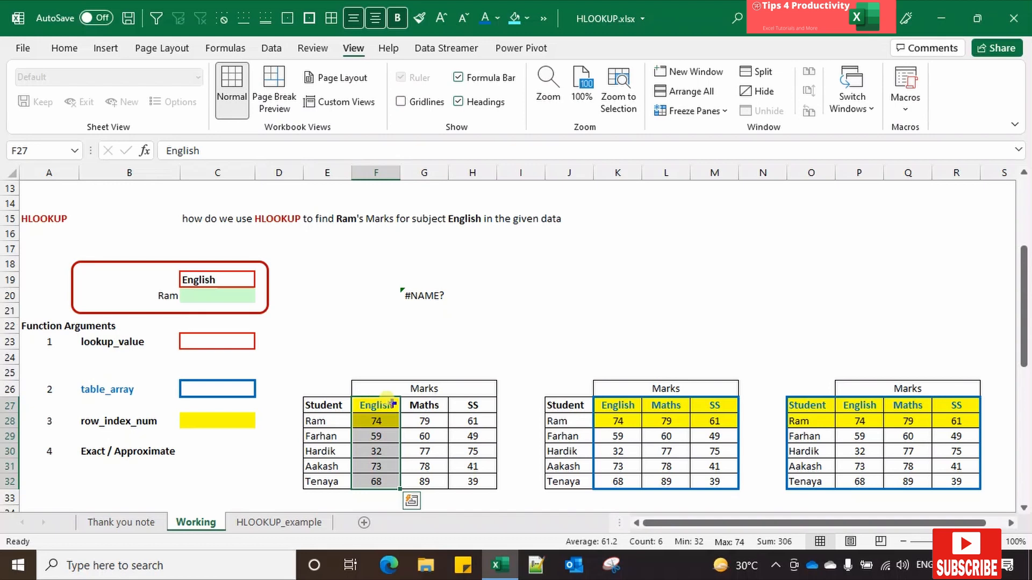
drag(616, 406, 691, 481)
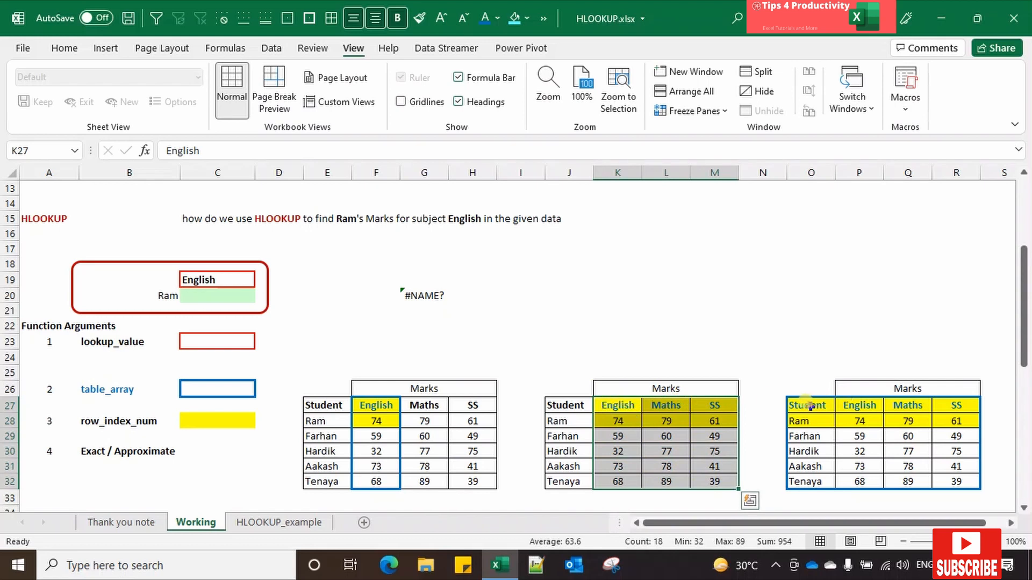
drag(809, 407, 956, 479)
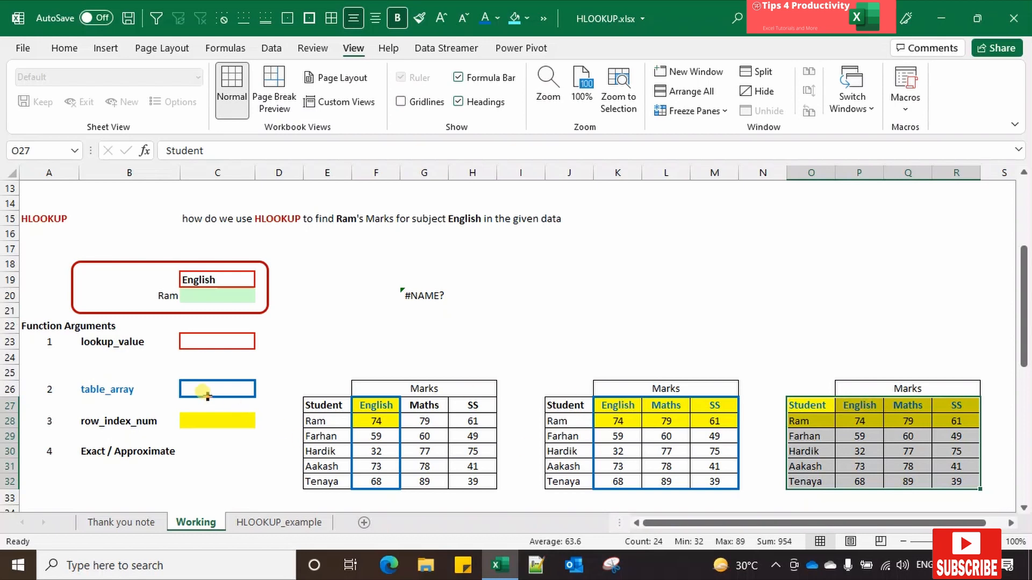
Examine the student in B20 against row 28 and the English column F27:F32 to work out the row index for result cell C20.
click(213, 391)
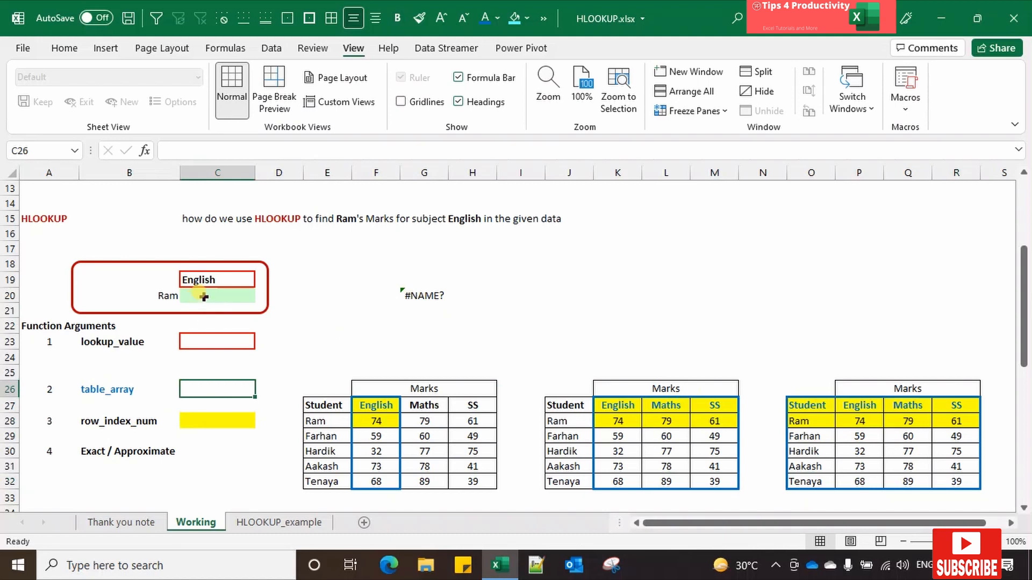
click(162, 296)
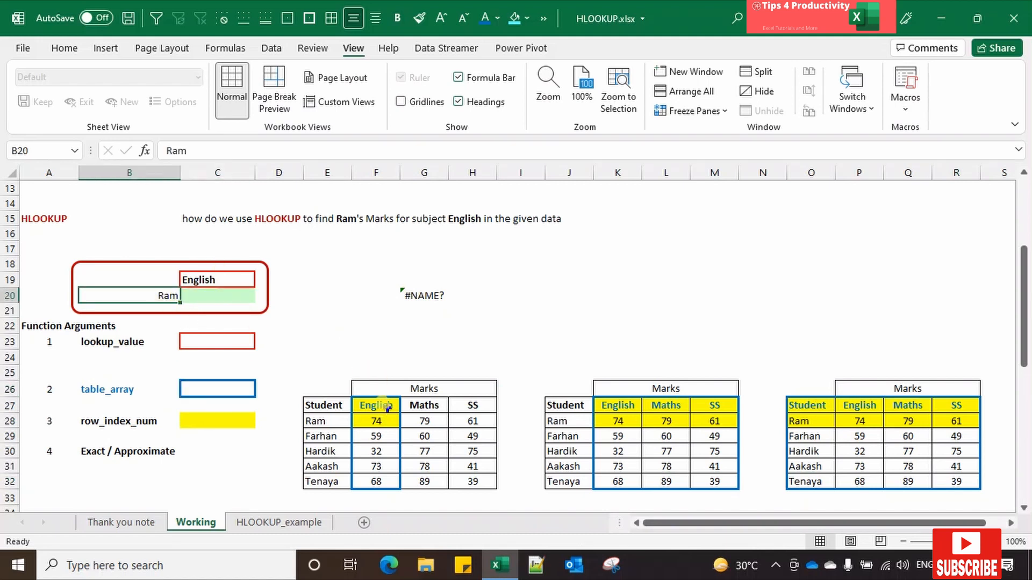
click(332, 421)
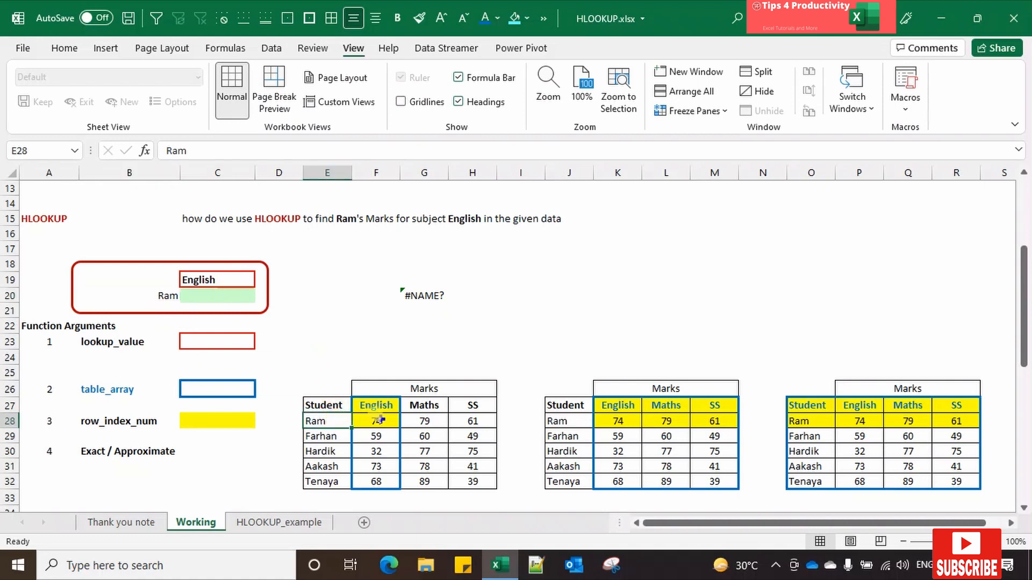
key(Right)
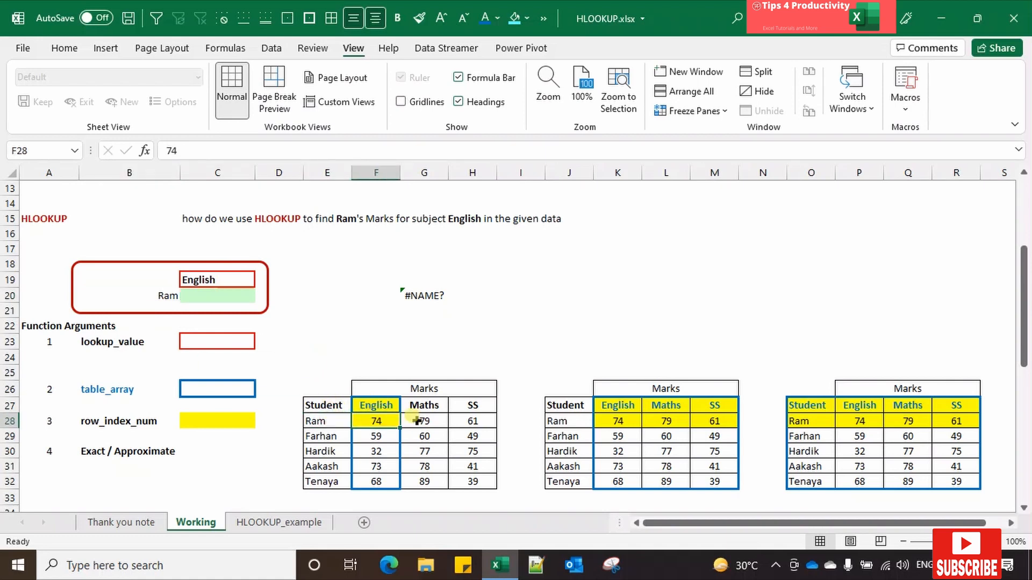
click(382, 407)
key(ctrl+shift+Down)
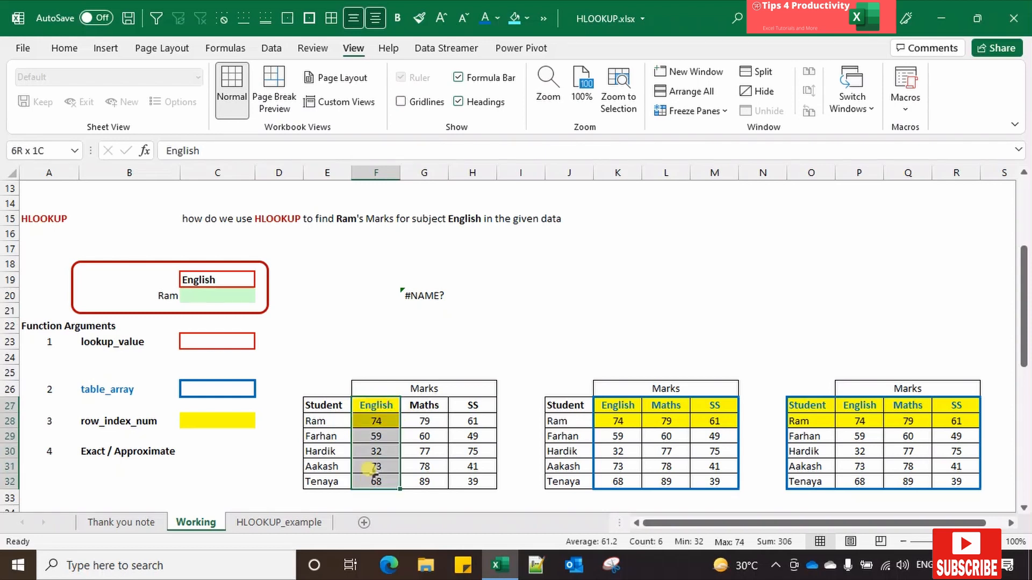
drag(376, 406, 376, 419)
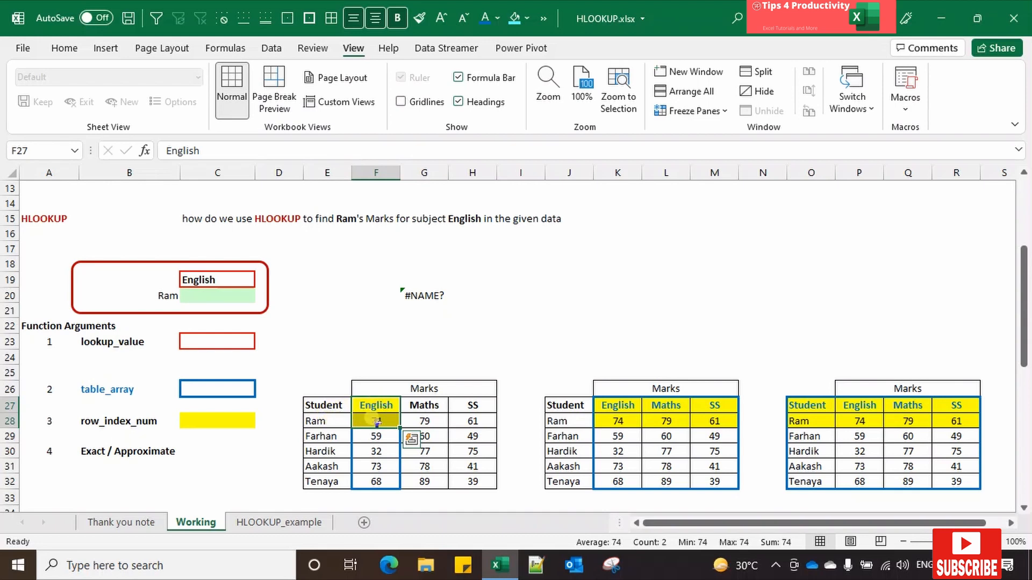
click(376, 421)
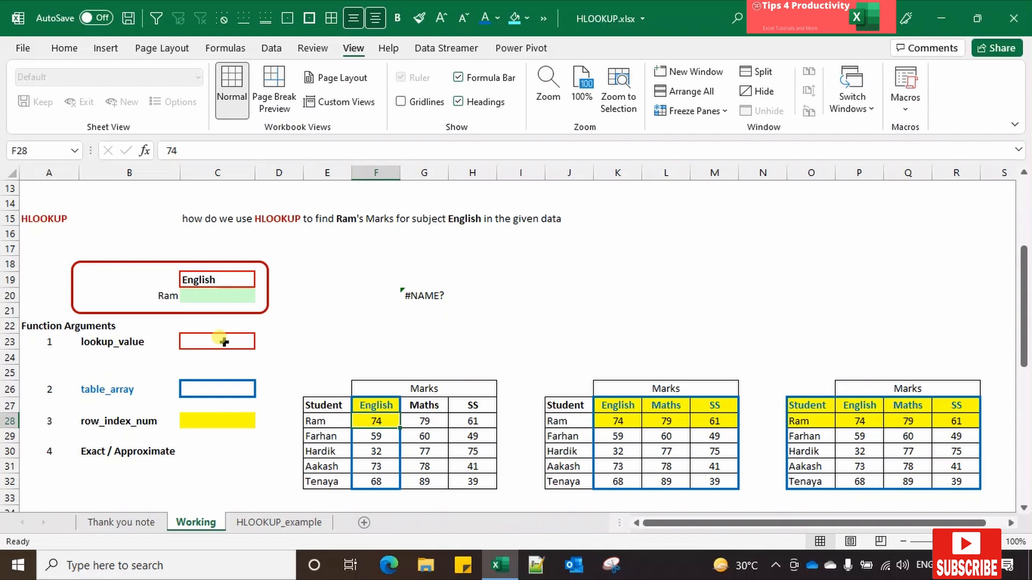
click(217, 295)
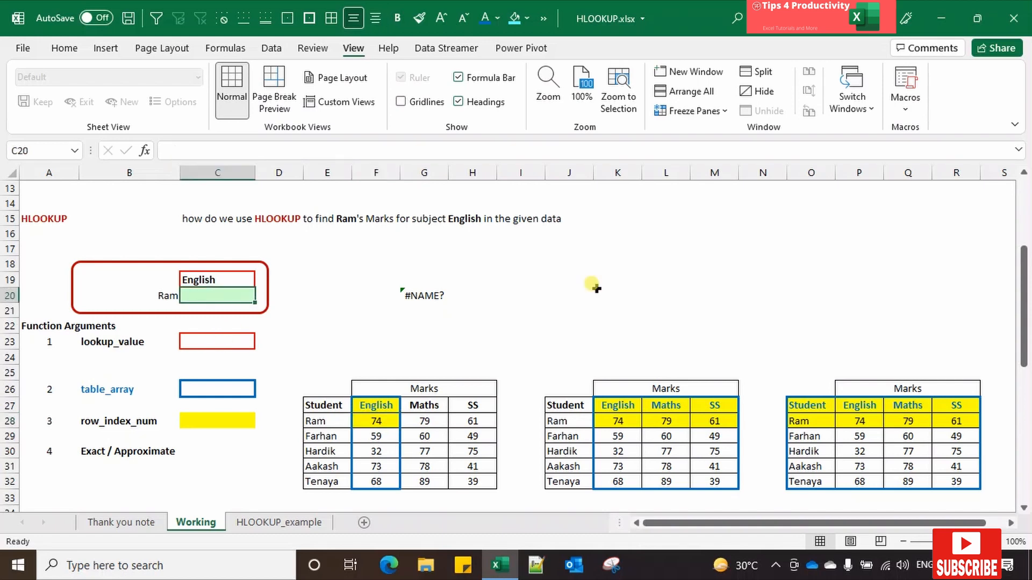
Start an HLOOKUP formula in C20 with C19 as the lookup value and O27:R32 as the table array.
text(=)
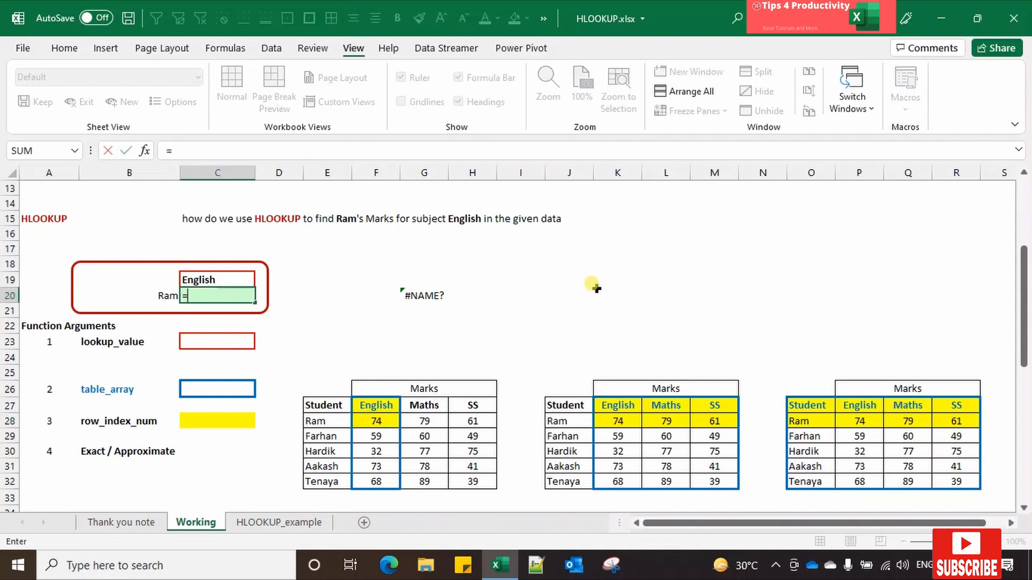
text(hlo)
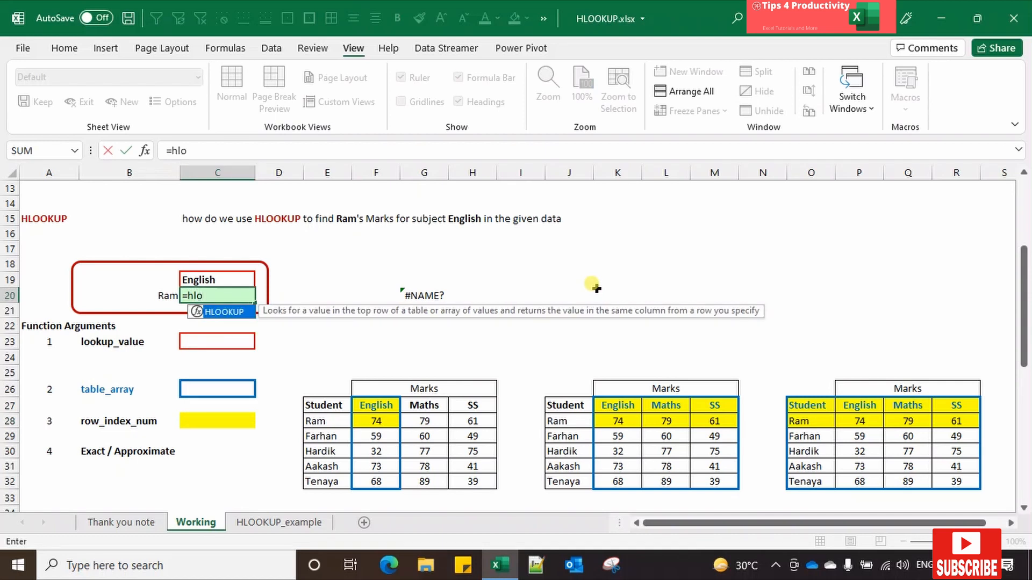
key(Tab)
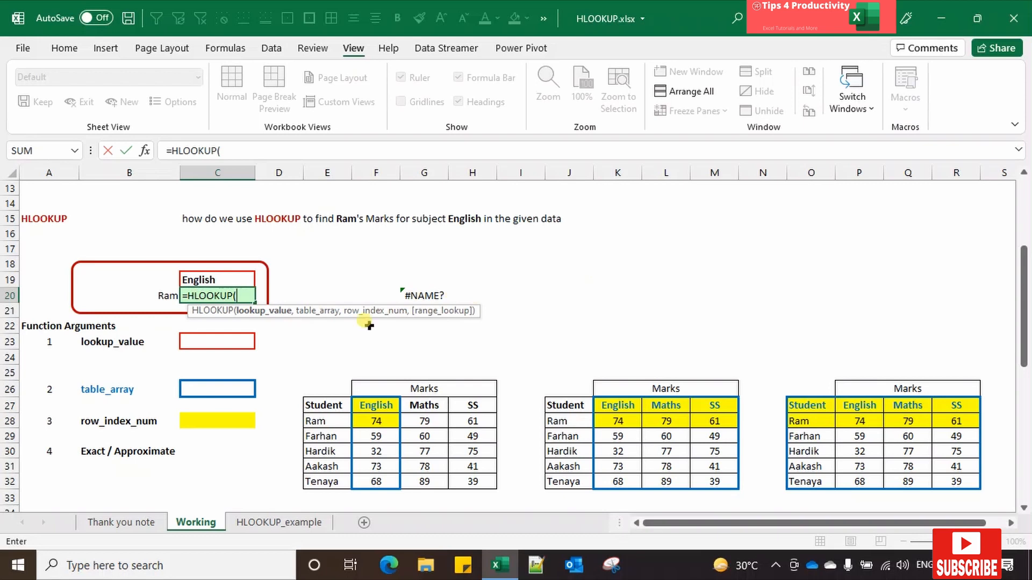
click(234, 278)
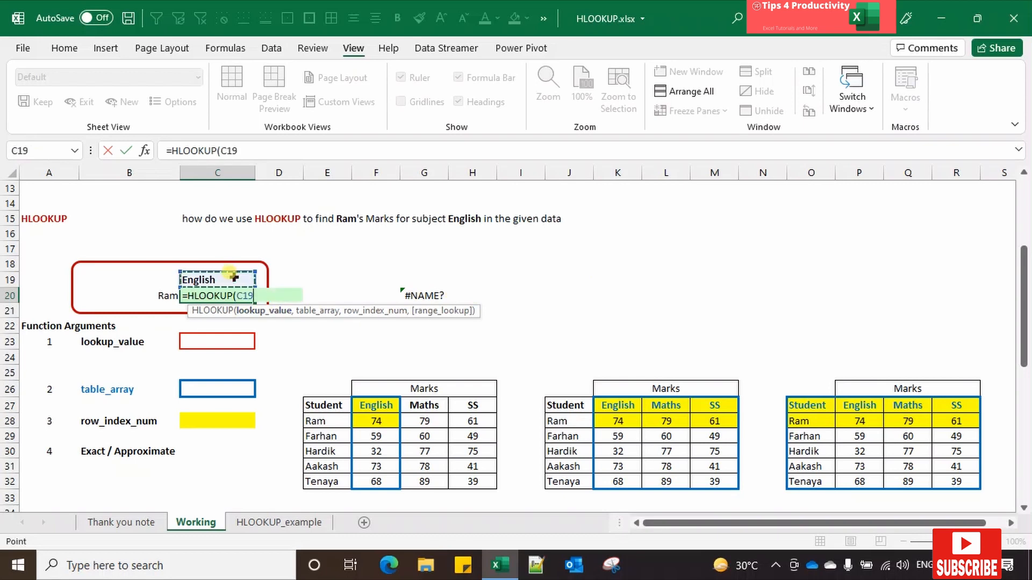
text(,)
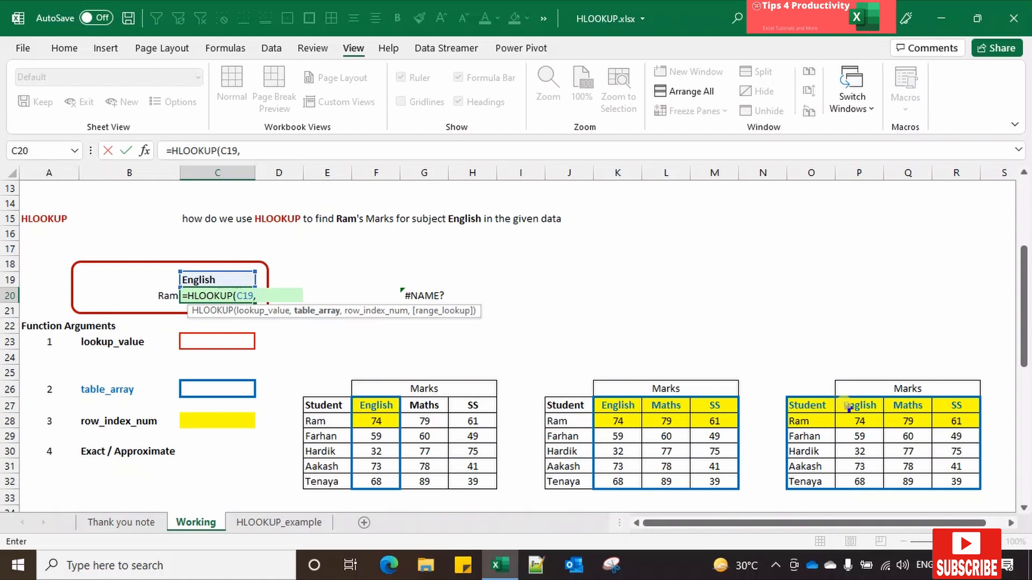
drag(809, 407, 956, 481)
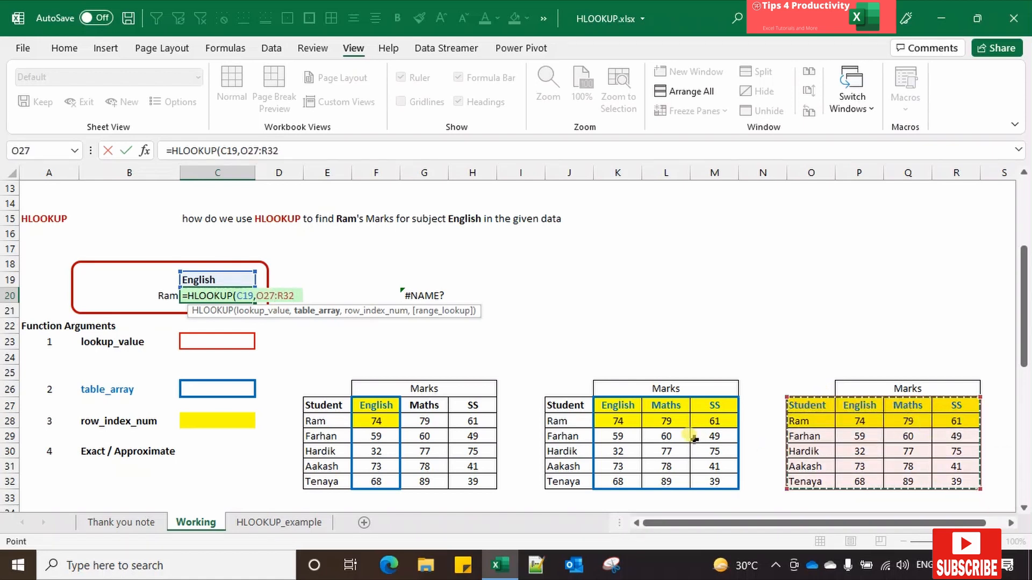
Complete the C20 formula with row index 2 and FALSE for an exact match, and centre the cell horizontally.
text(,)
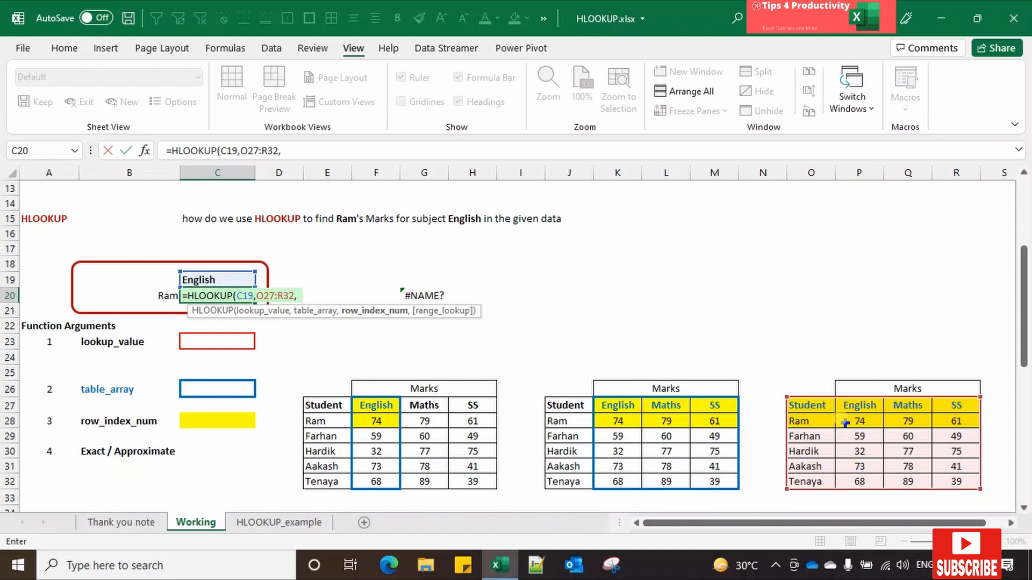
text(2)
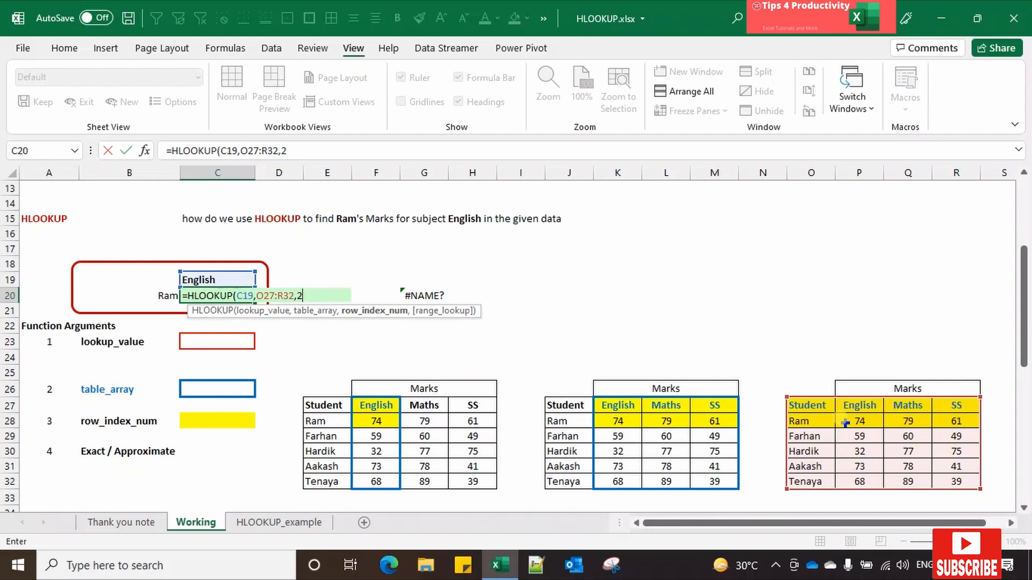
text(,)
key(Down)
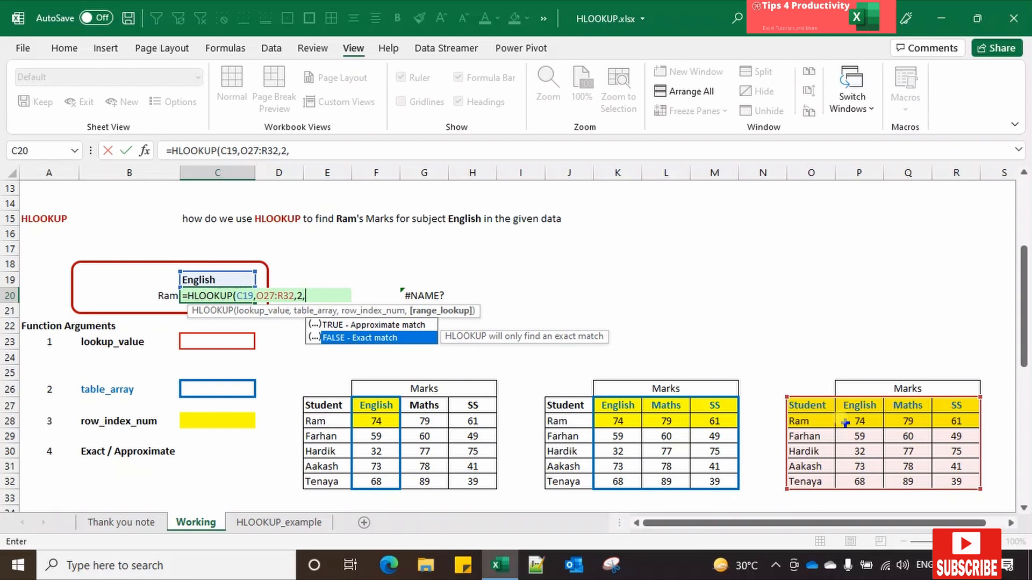
key(Tab)
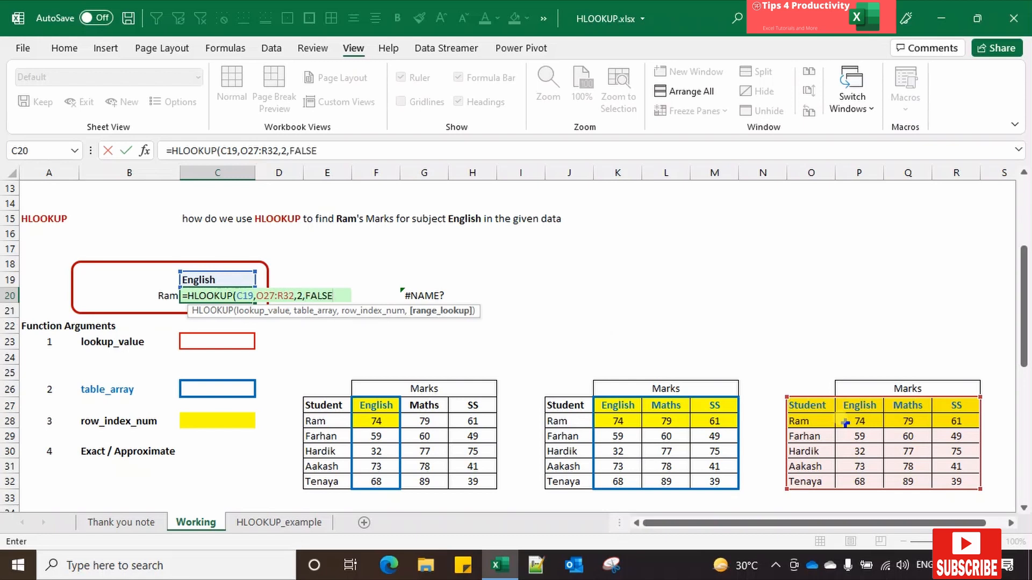
key(ctrl+Return)
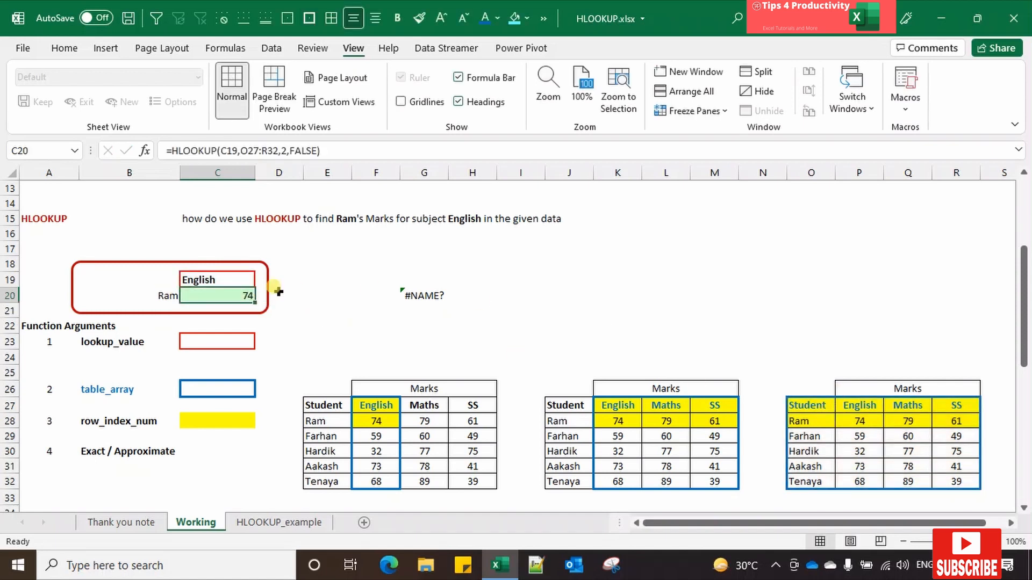
click(375, 19)
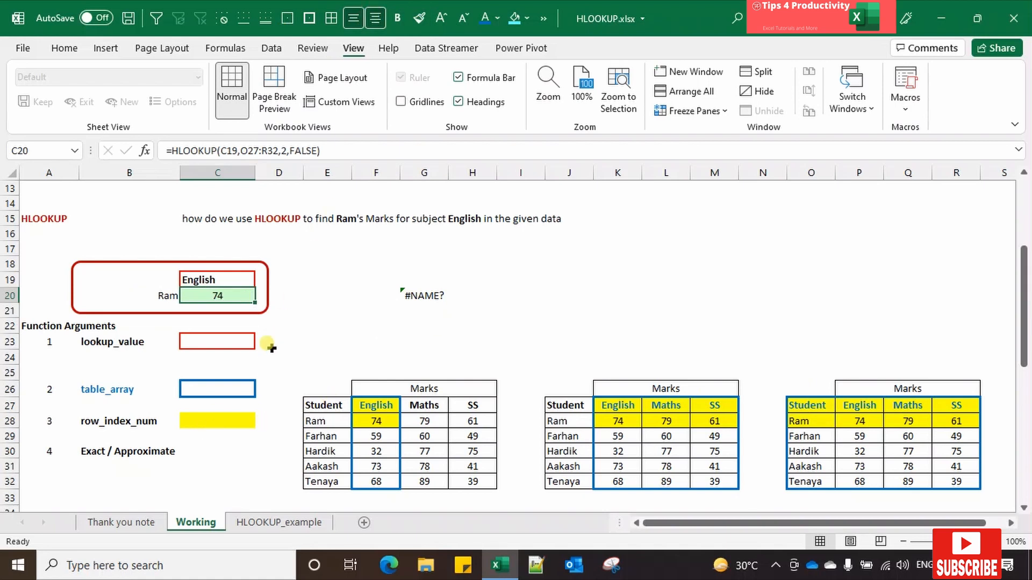
Examine the MATCH section and its possible single-line lookup arrays, the header row J51:M51 and the student column E51:E56.
scroll(266, 338, down, 6)
scroll(256, 360, up, 6)
scroll(115, 440, down, 3)
scroll(115, 441, down, 4)
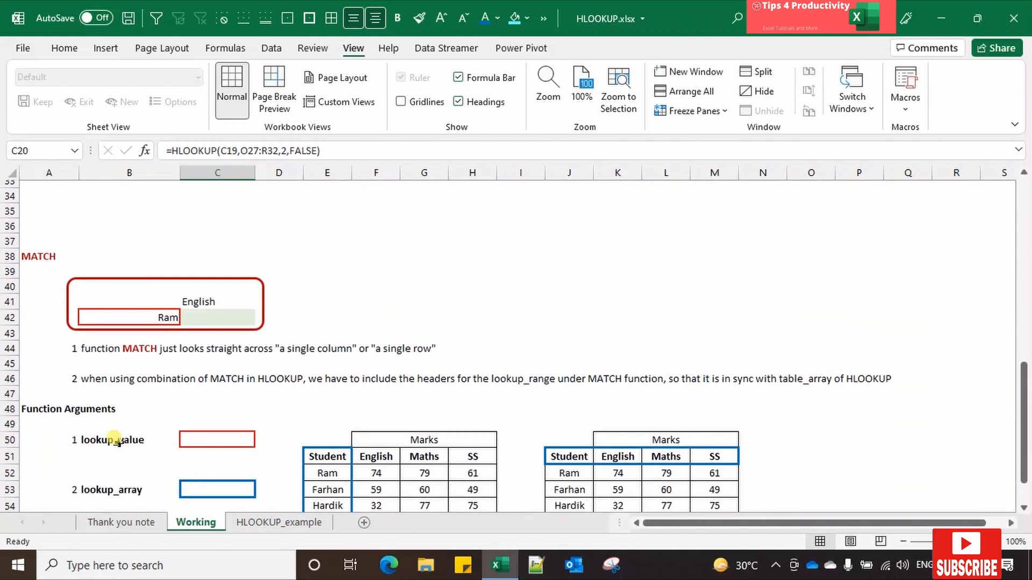
scroll(115, 440, down, 1)
click(218, 273)
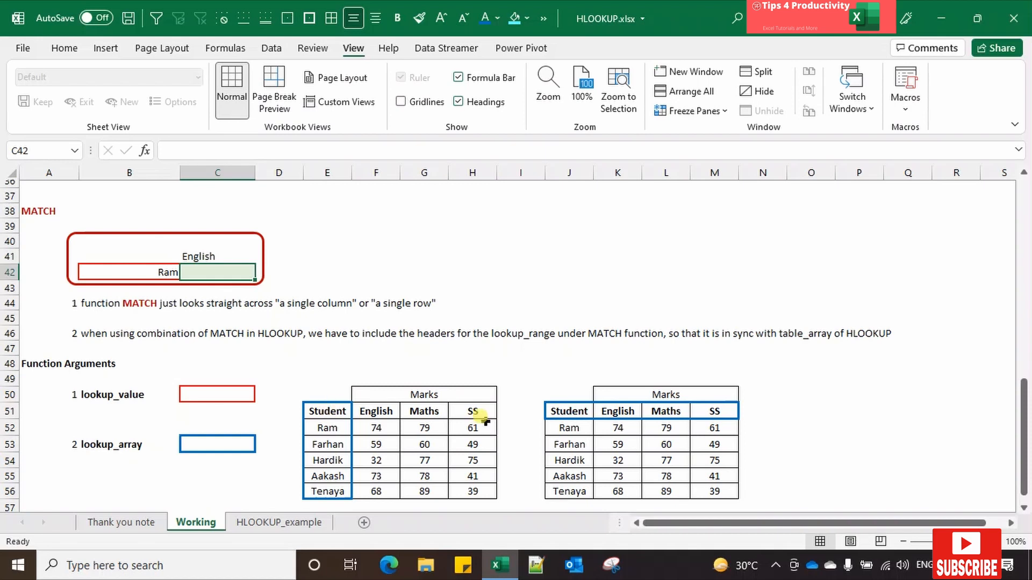
drag(559, 402, 714, 410)
drag(325, 411, 326, 480)
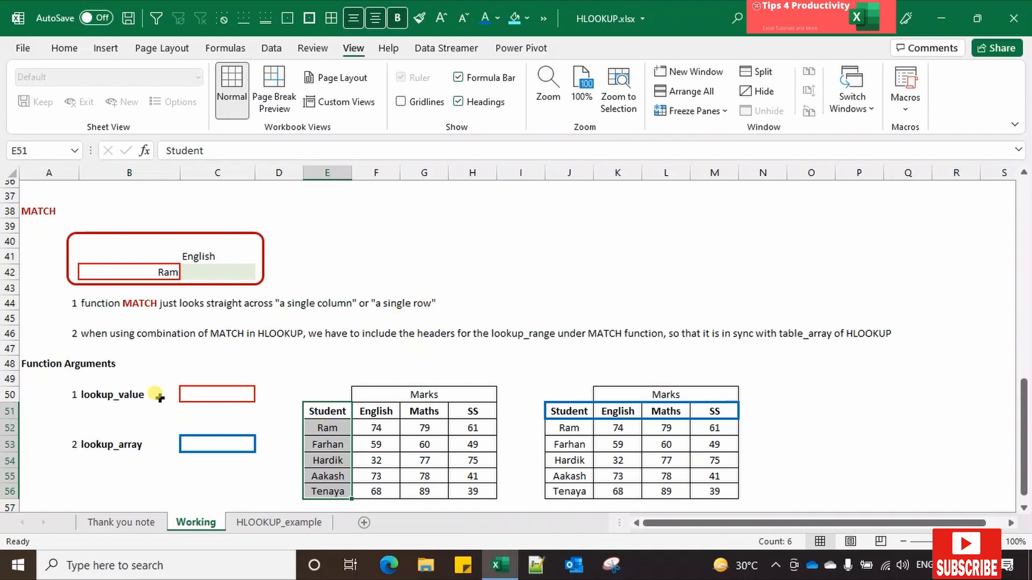
Start a MATCH formula in C42 with B42 as the lookup value and E51:E56 as the lookup array.
click(218, 270)
text(=m)
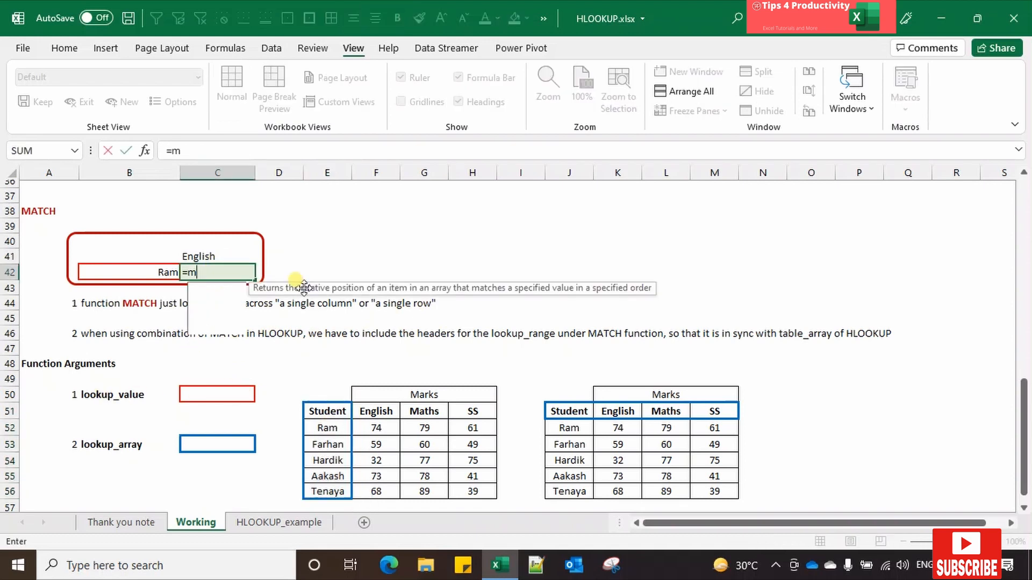
key(Tab)
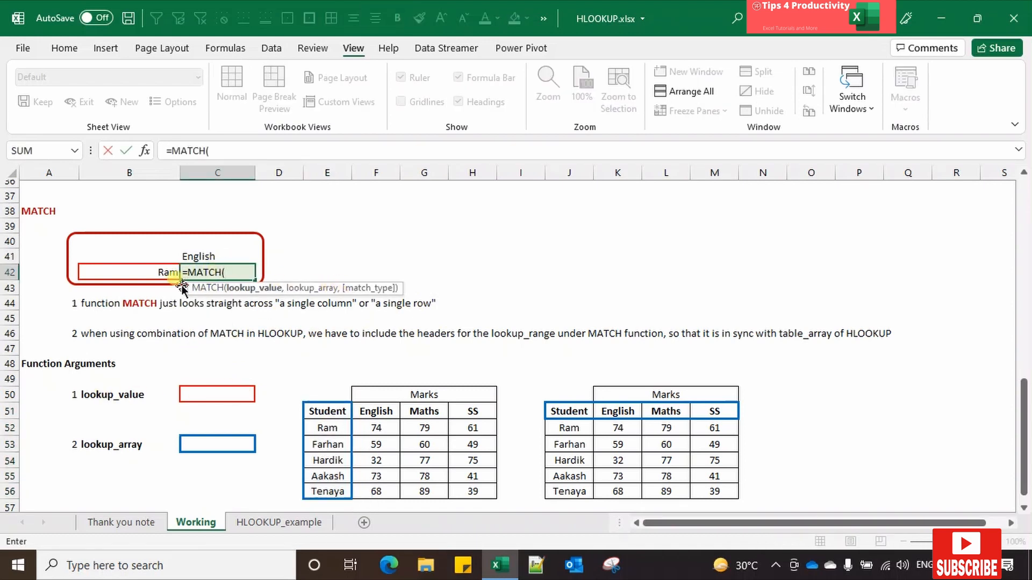
click(148, 272)
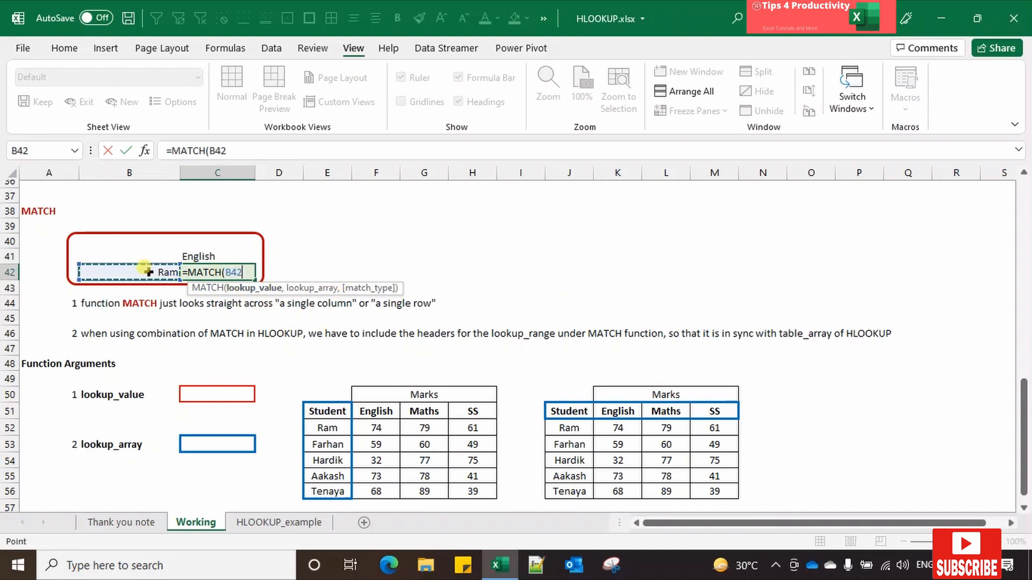
text(,)
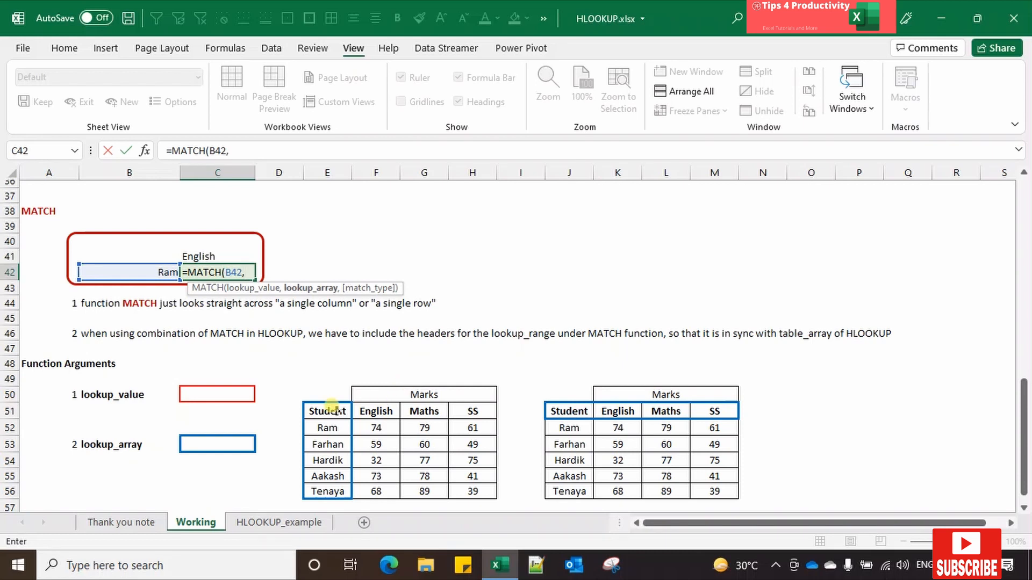
drag(332, 408, 335, 486)
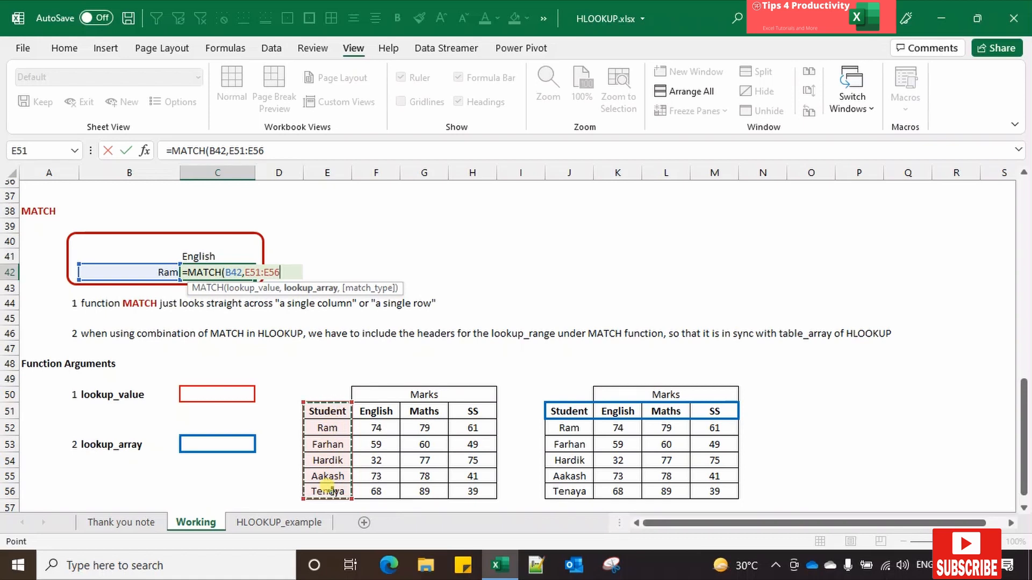
Complete the MATCH formula with match type 0 for an exact match, and return to C42 to check it.
text(,)
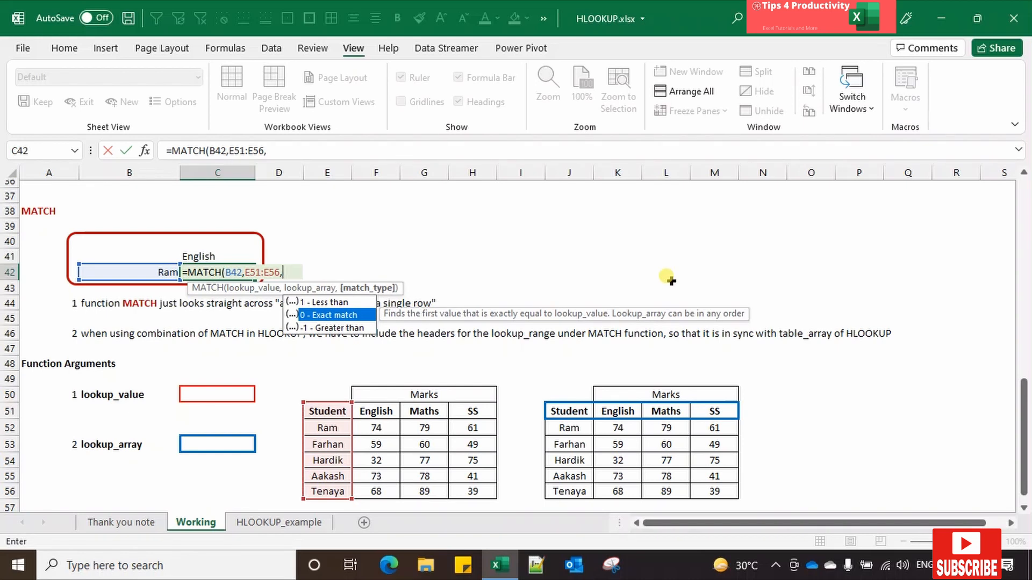
text(0)
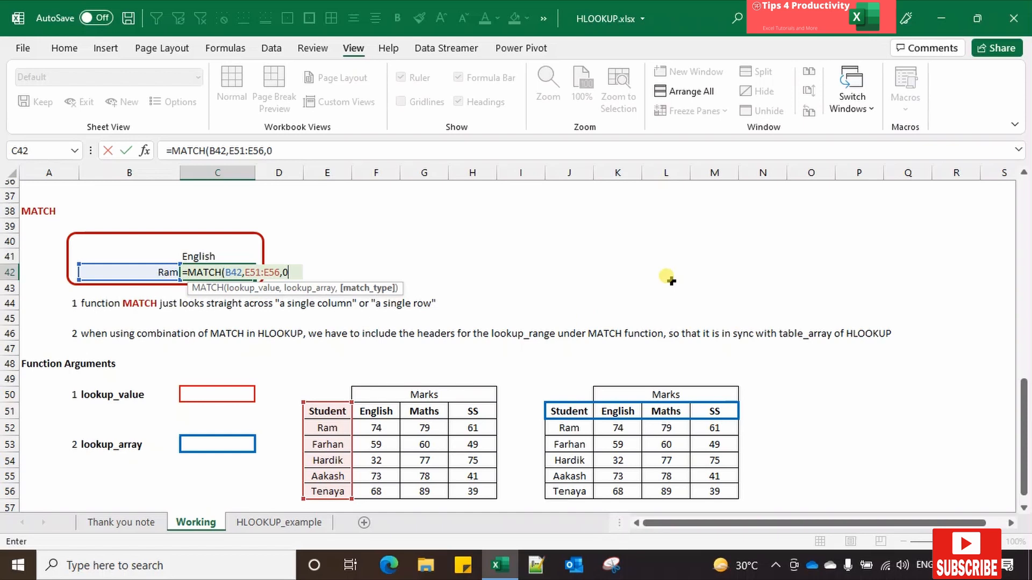
text())
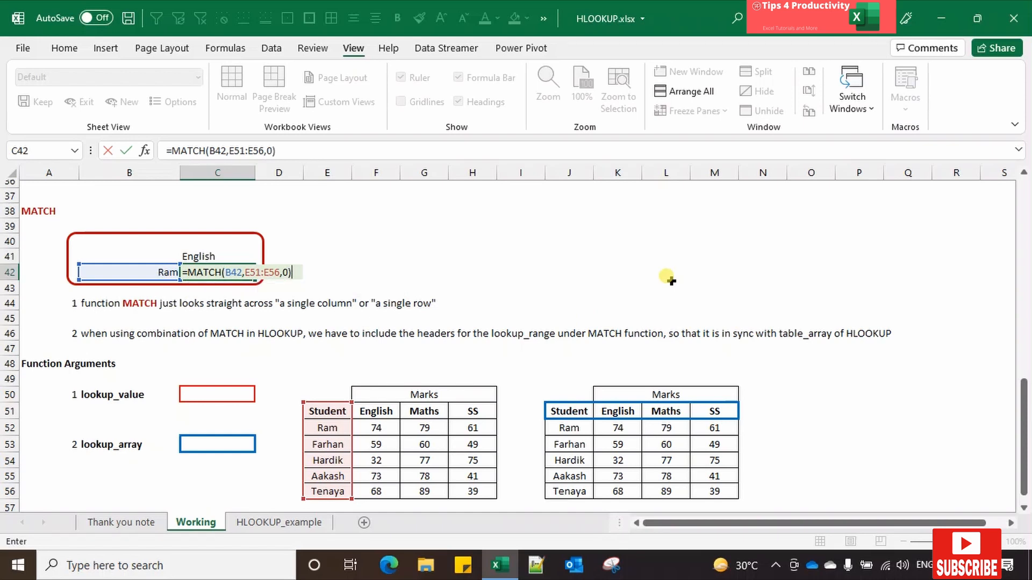
key(Right)
key(Right)
key(Right)
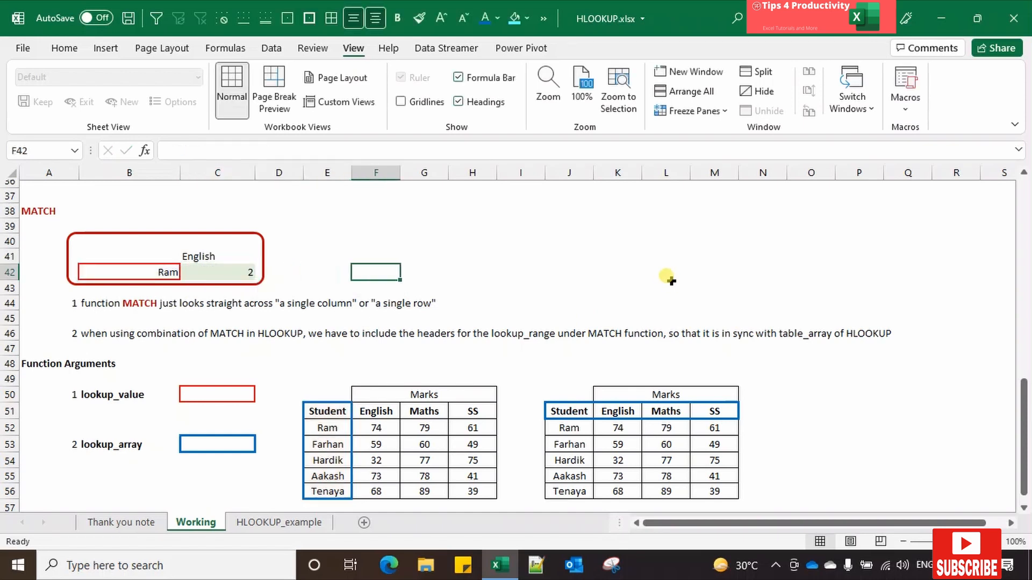
key(Left)
key(Left)
key(Left)
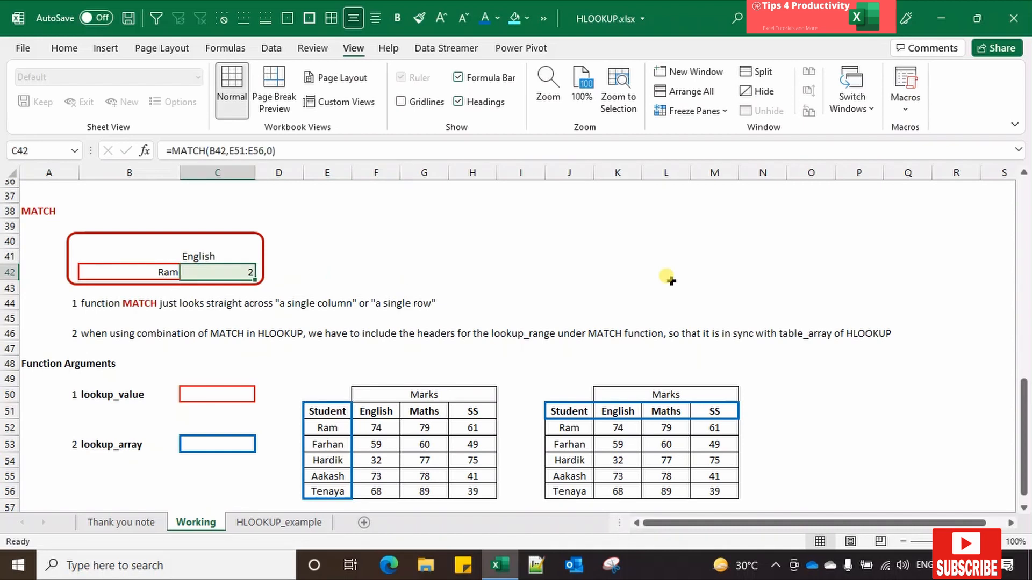
Start an HLOOKUP formula in H42 with C41 as the lookup value and F51:H56 as the table array.
key(Right)
key(Right)
key(Right)
key(Right)
key(Right)
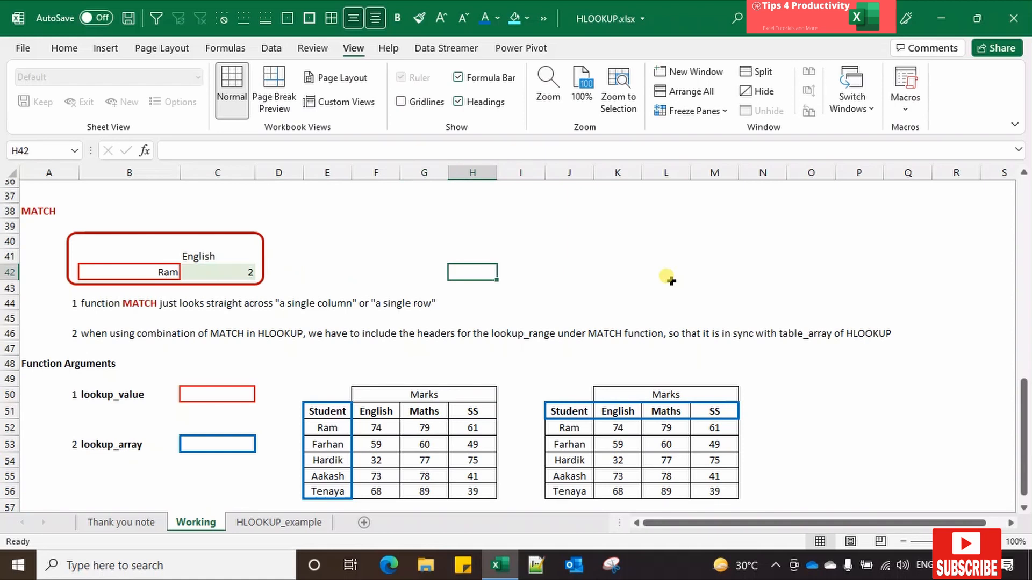
text(=h)
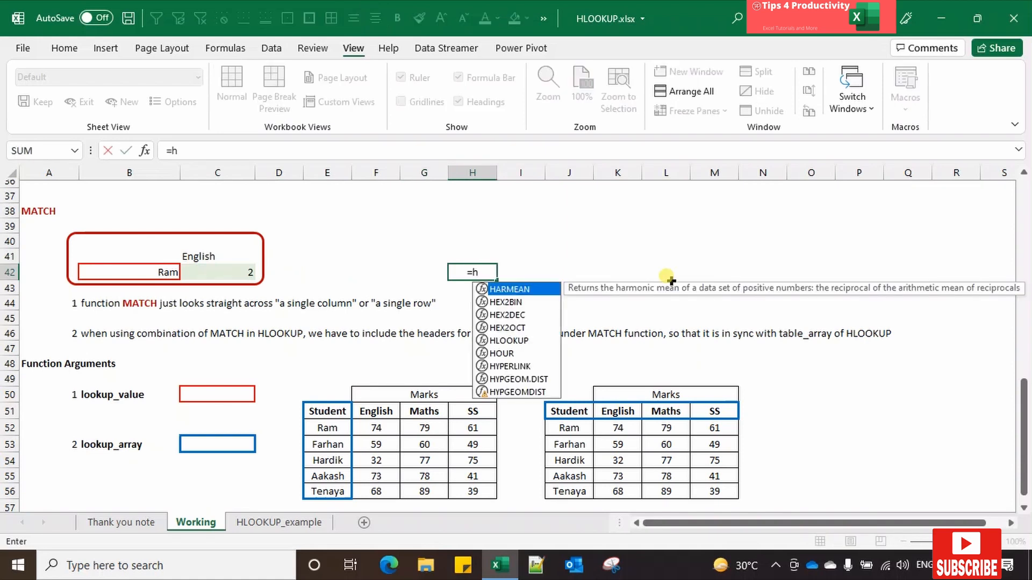
text(l)
key(Tab)
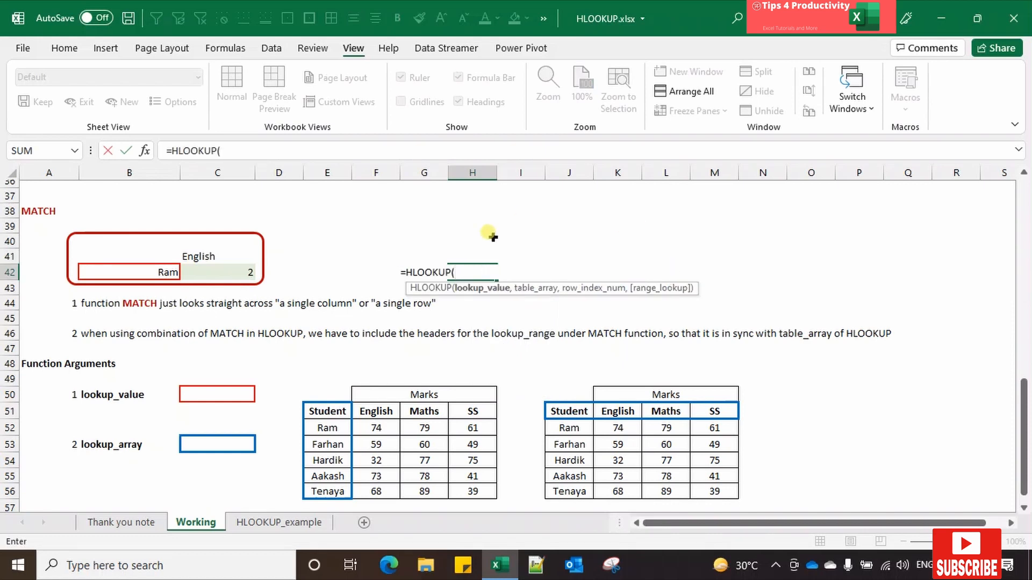
click(213, 253)
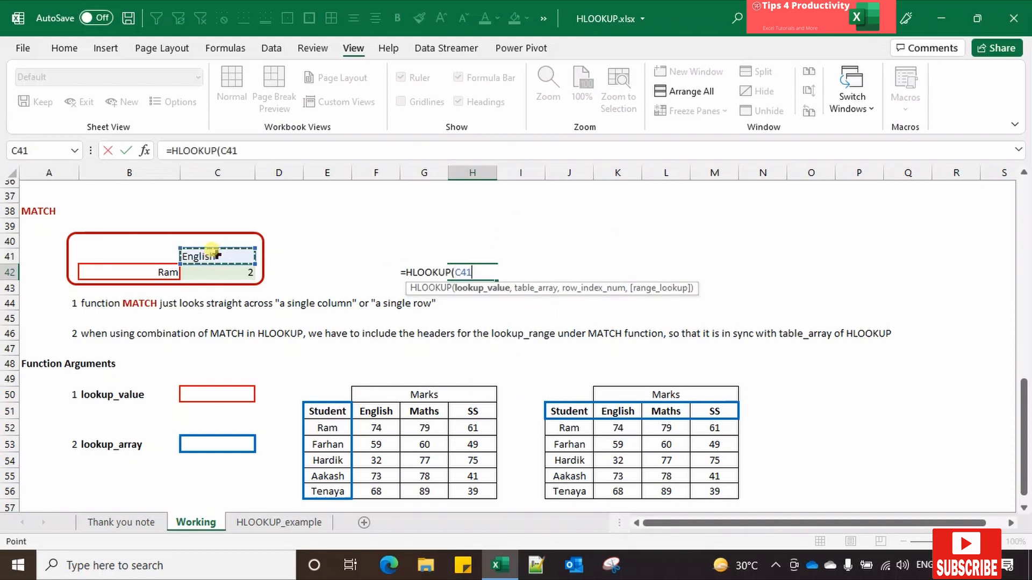
text(,)
drag(376, 412, 472, 483)
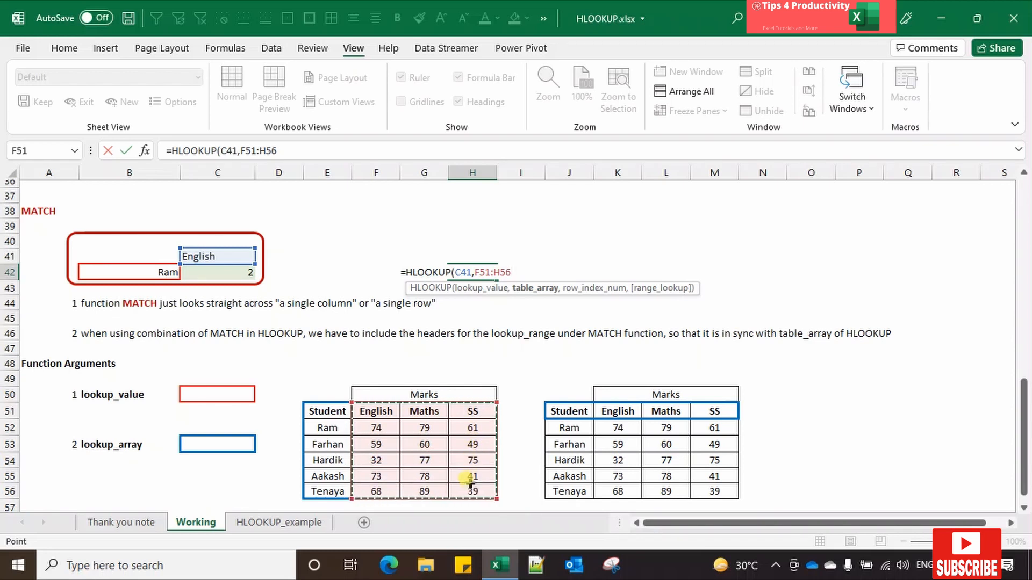
Complete the H42 formula with empty quotes "" as the row index placeholder and FALSE for an exact match.
text(,"")
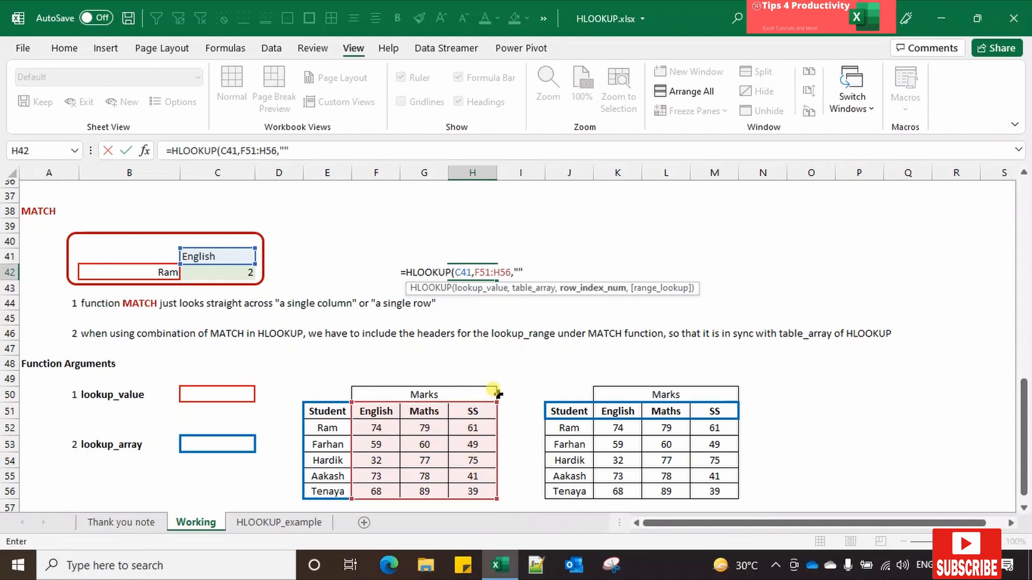
text(,)
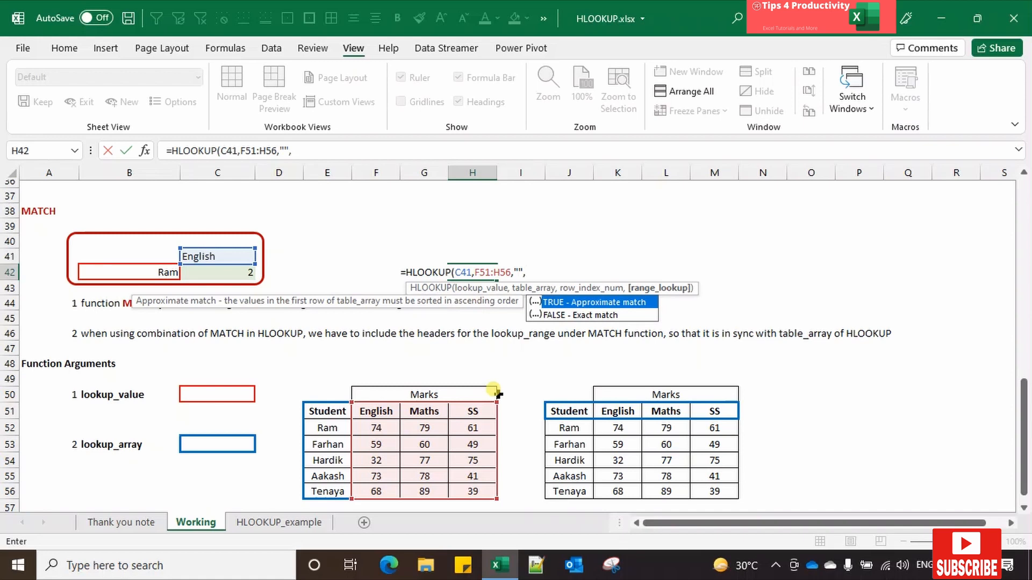
key(Down)
key(Tab)
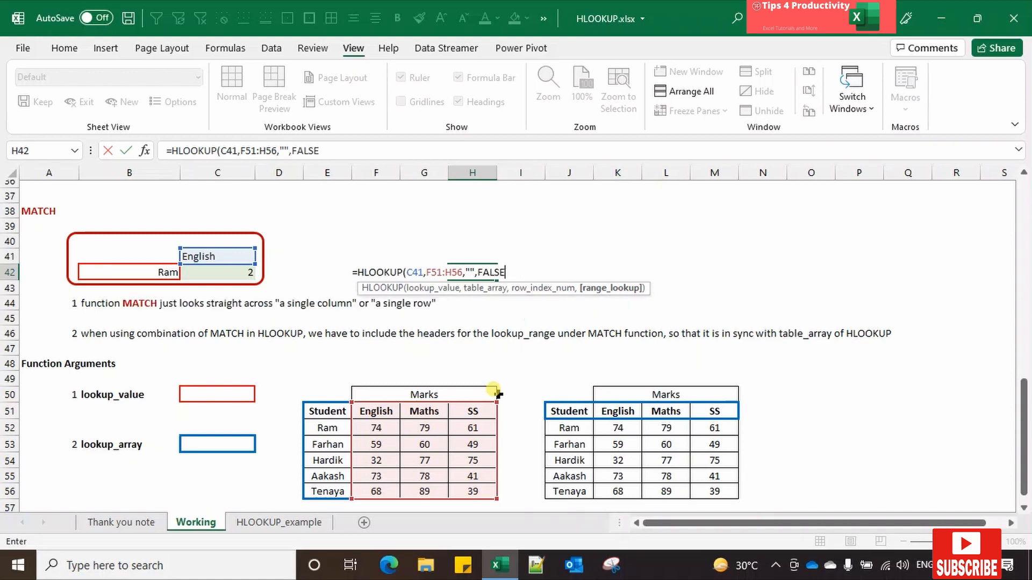
key(Tab)
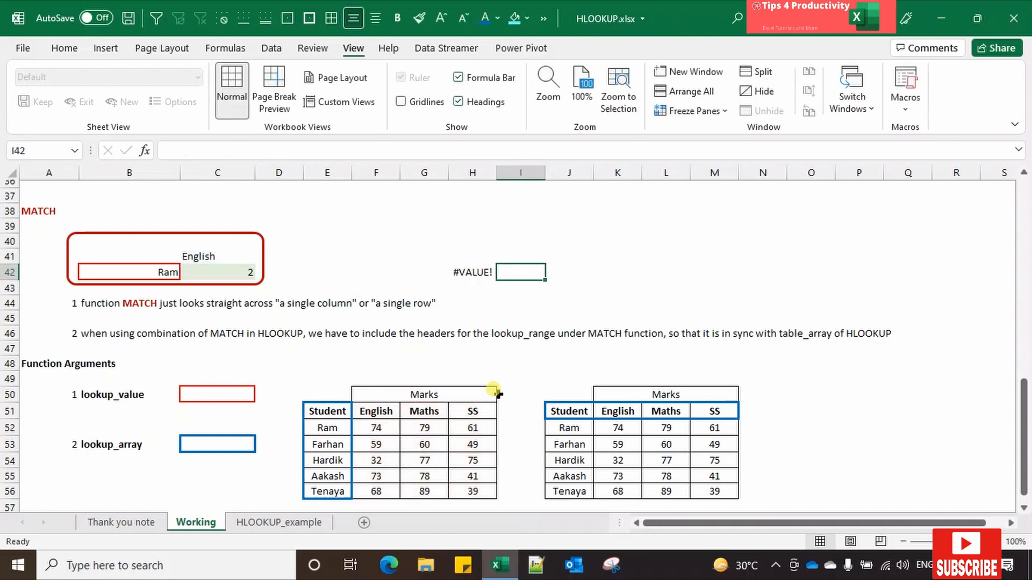
Replace the row index placeholder in the H42 HLOOKUP with MATCH(B42,E51:E56,0) and apply the formula.
key(Left)
key(shift+F3)
double_click(691, 287)
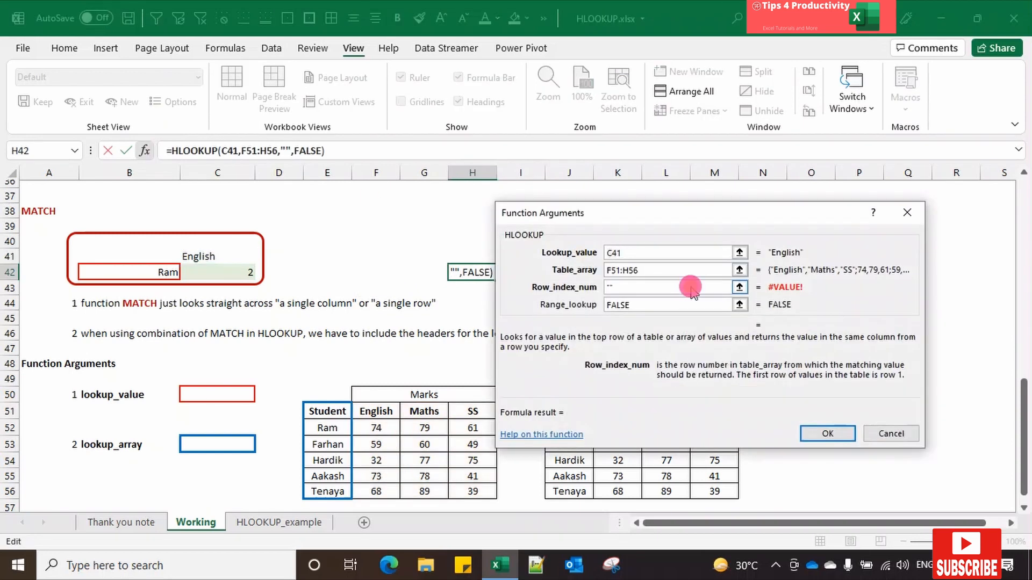
text(match()
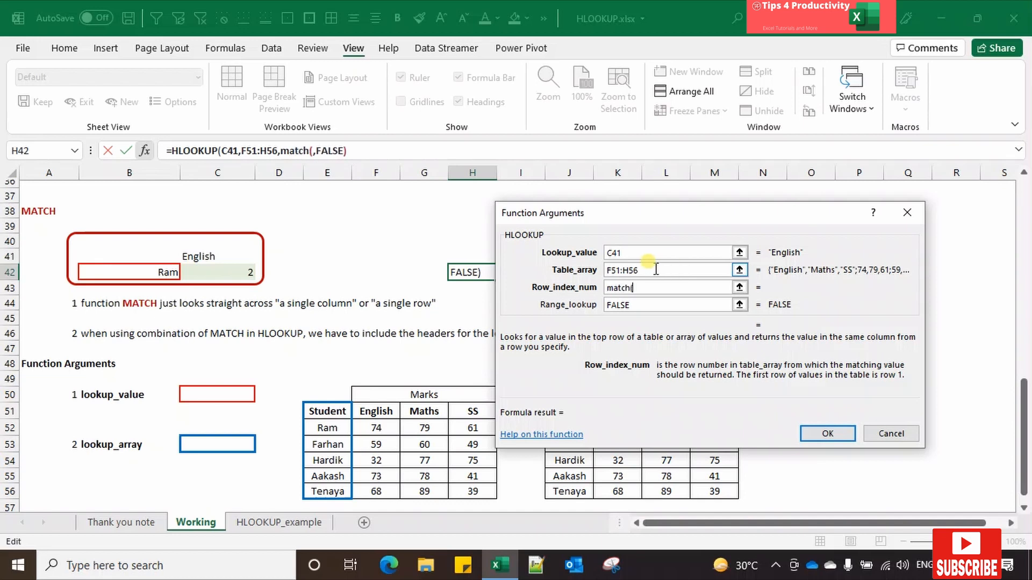
click(138, 271)
text(,)
drag(328, 411, 327, 491)
text(,0)
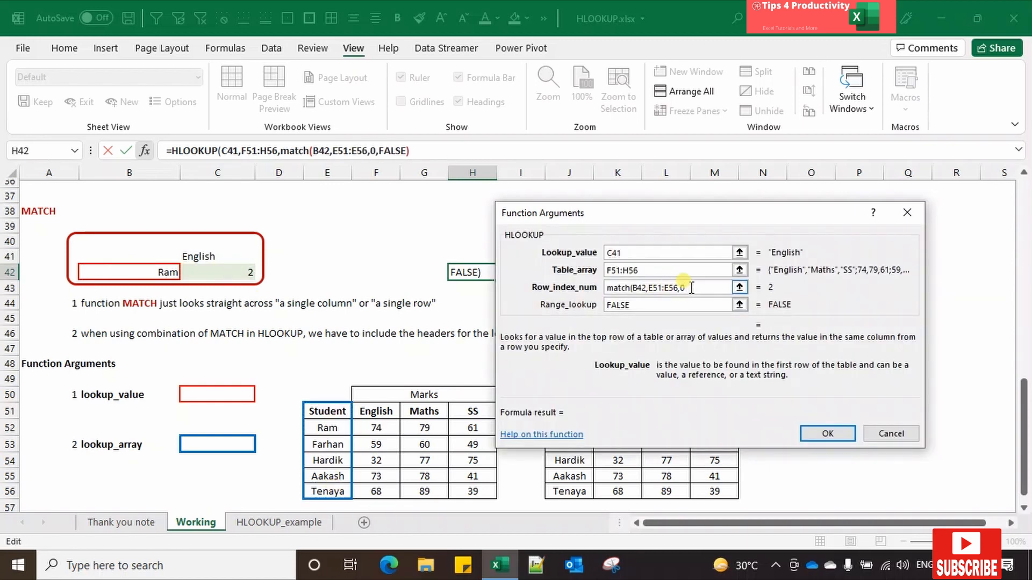
text())
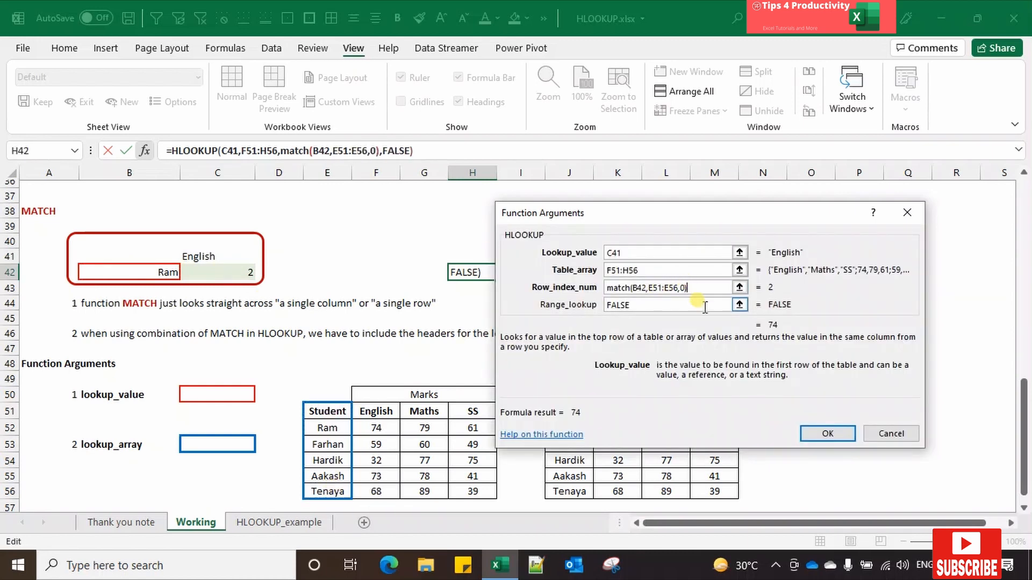
click(824, 431)
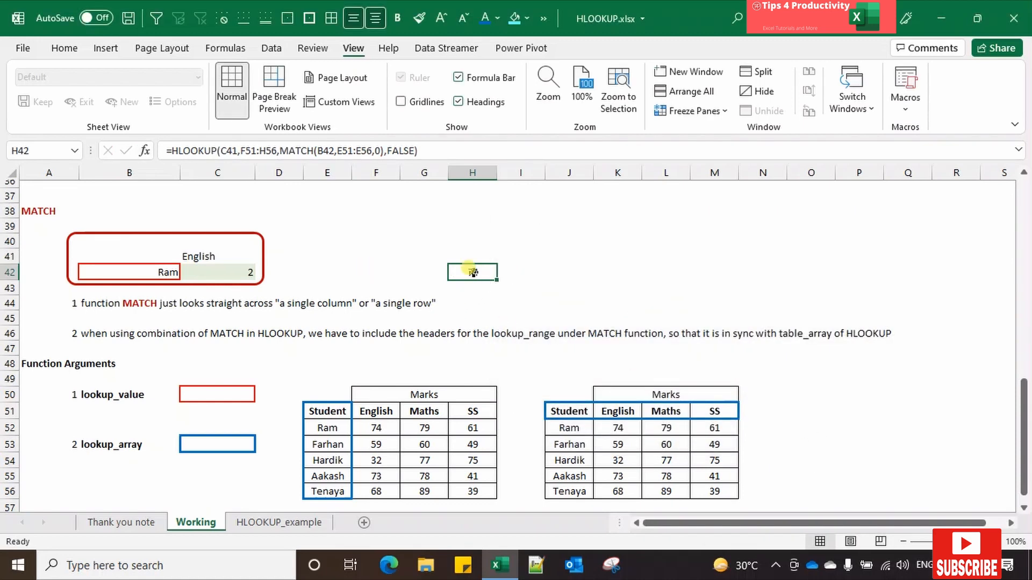
Review the arguments of the nested MATCH and the outer HLOOKUP in the H42 formula.
click(333, 151)
drag(332, 151, 382, 151)
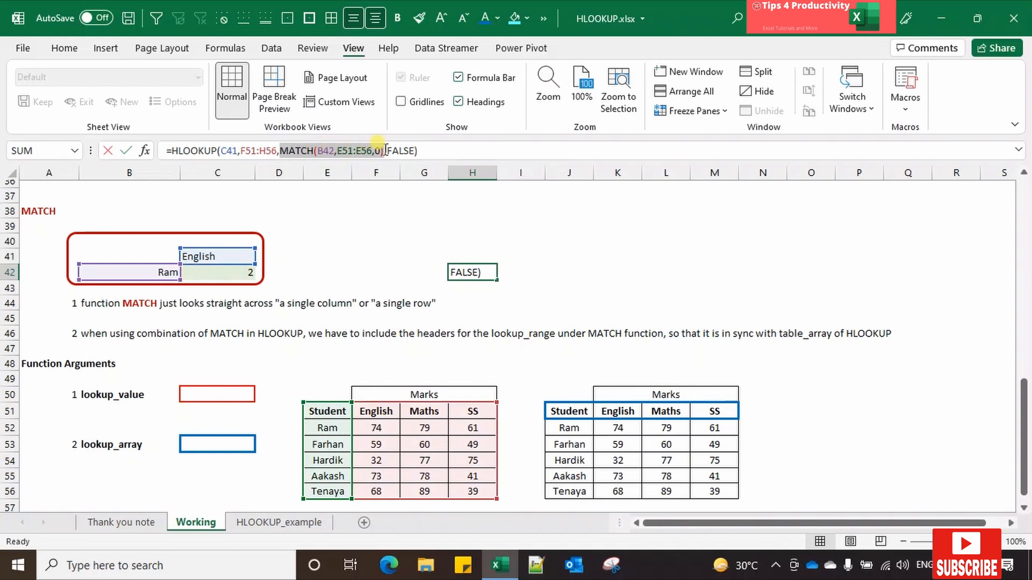
click(144, 151)
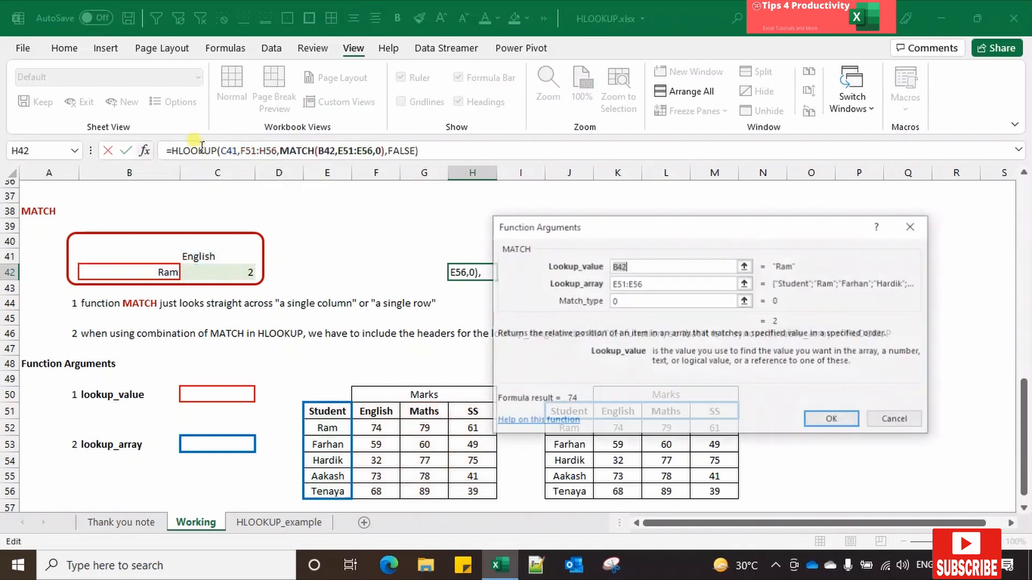
click(308, 151)
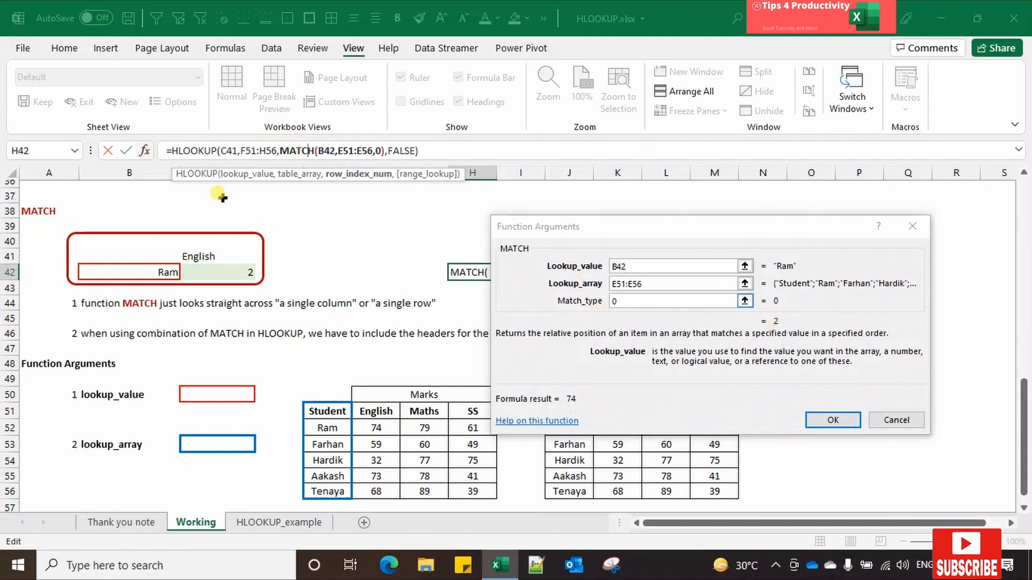
click(196, 151)
click(823, 447)
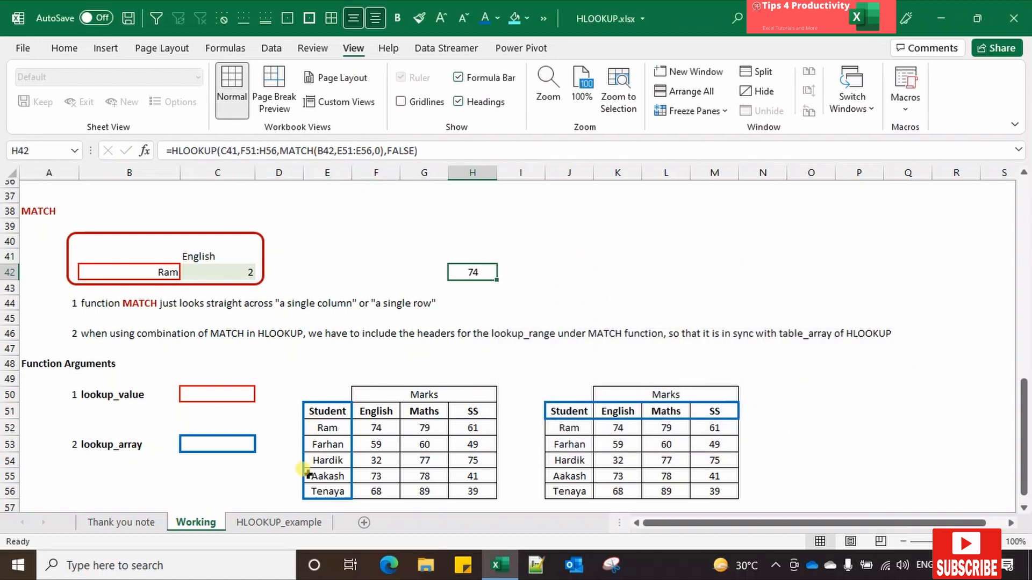
Switch to the HLOOKUP_example sheet and examine the marks table A6:D23 and the range table I1:S2.
click(277, 524)
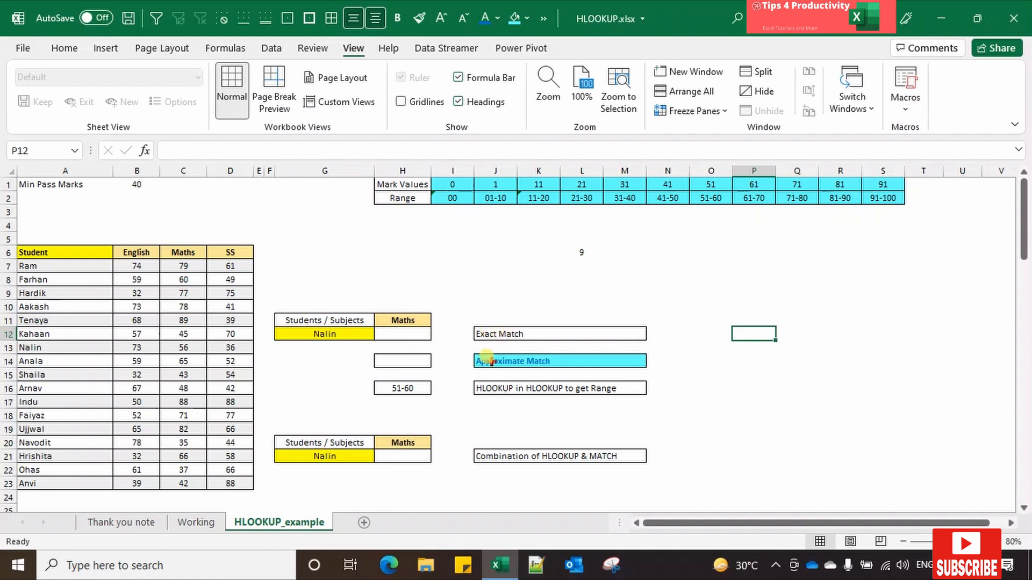
click(402, 335)
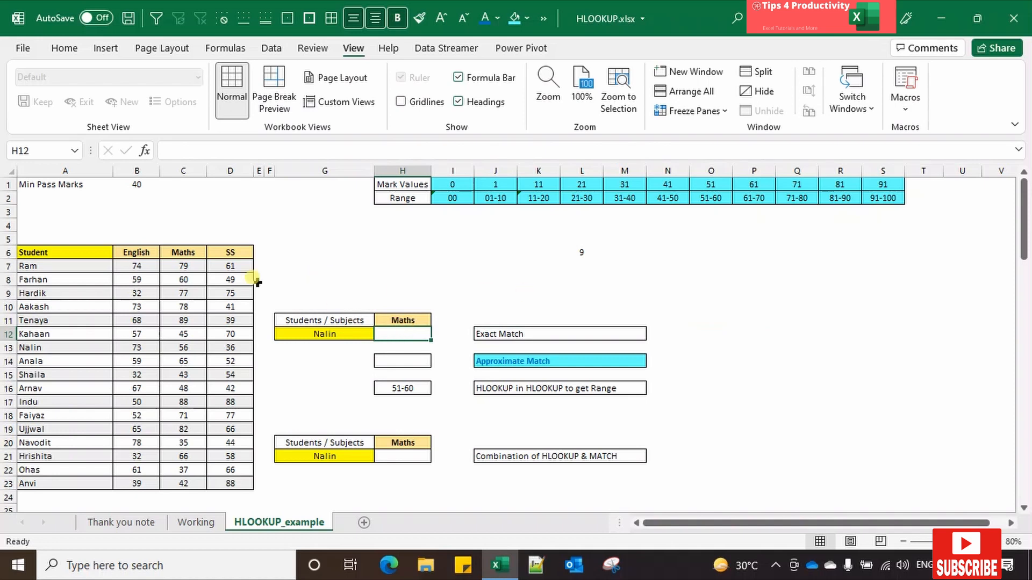
drag(52, 254, 225, 481)
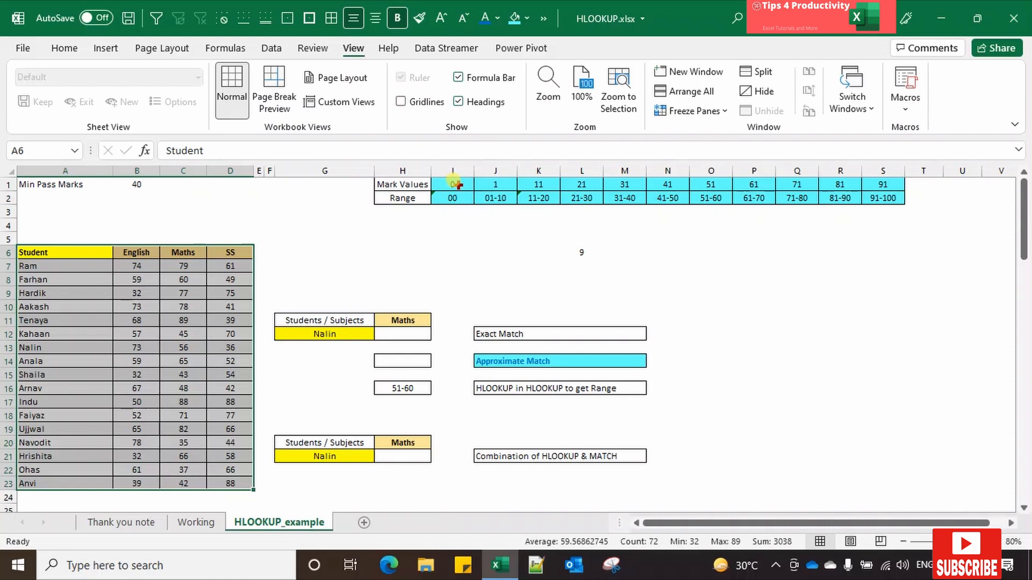
drag(454, 185, 881, 198)
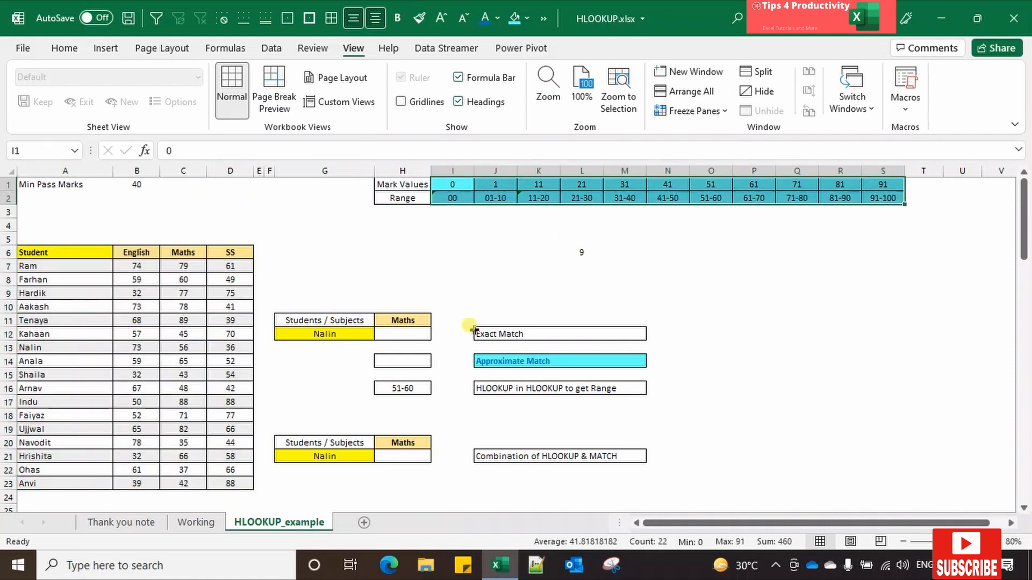
Examine the exact match example's student in G12 and subject in H11, and locate the corresponding mark in C13.
click(403, 334)
click(344, 333)
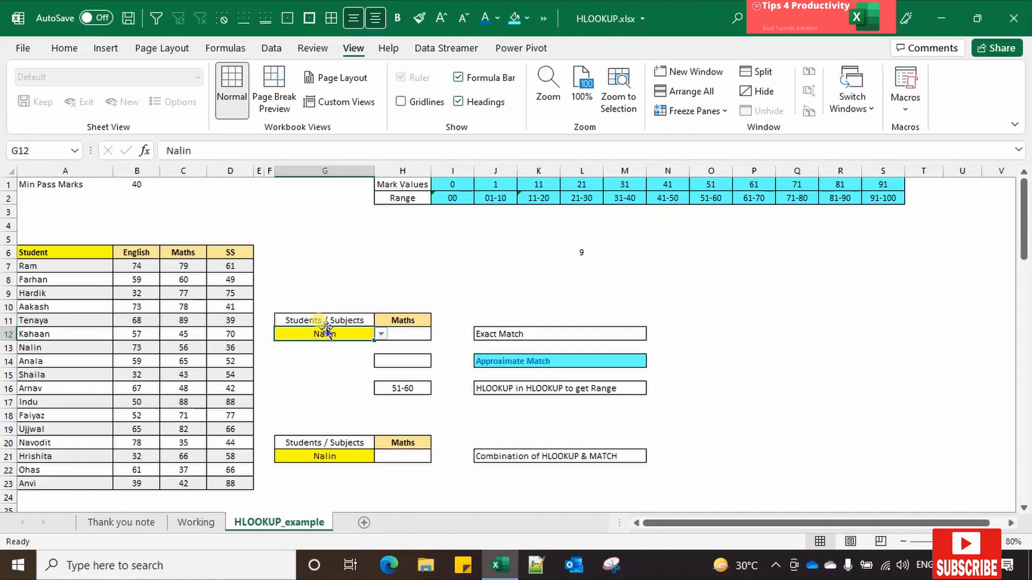
click(403, 320)
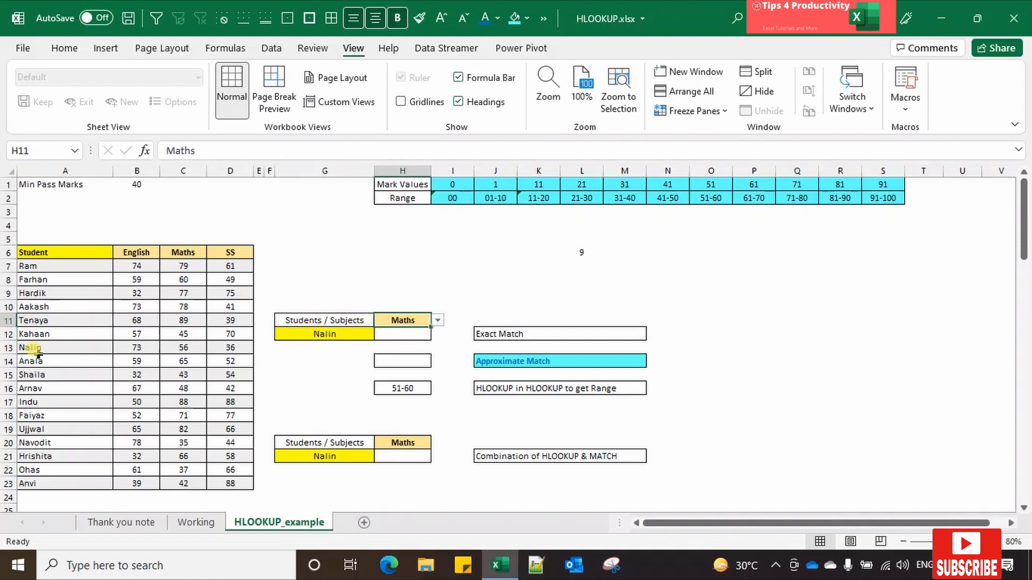
drag(183, 252, 183, 478)
ctrl+drag(32, 348, 177, 343)
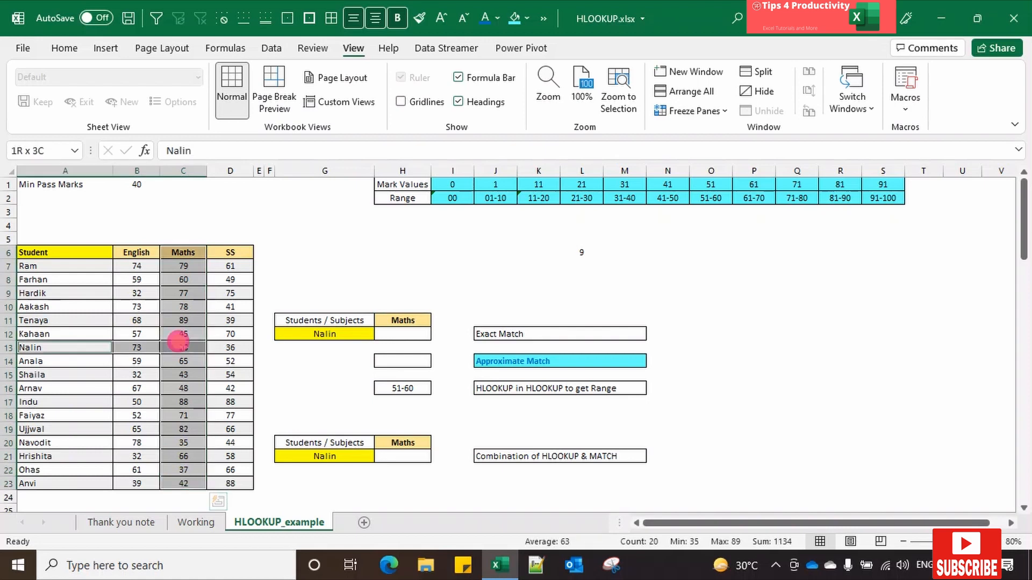
click(198, 347)
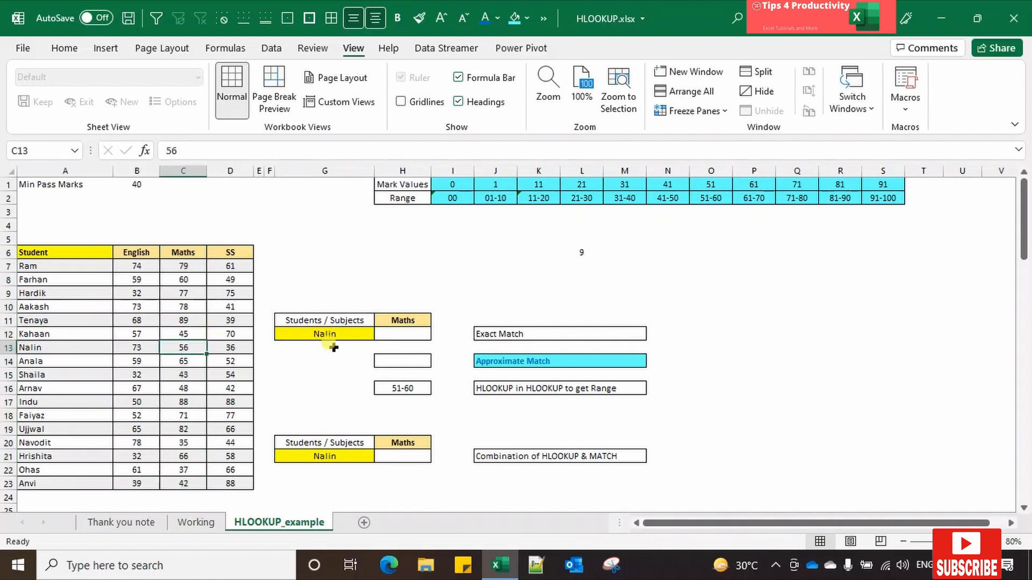
Start an HLOOKUP formula in H12 with H11 as the lookup value and C6:C23 as the table array.
click(403, 334)
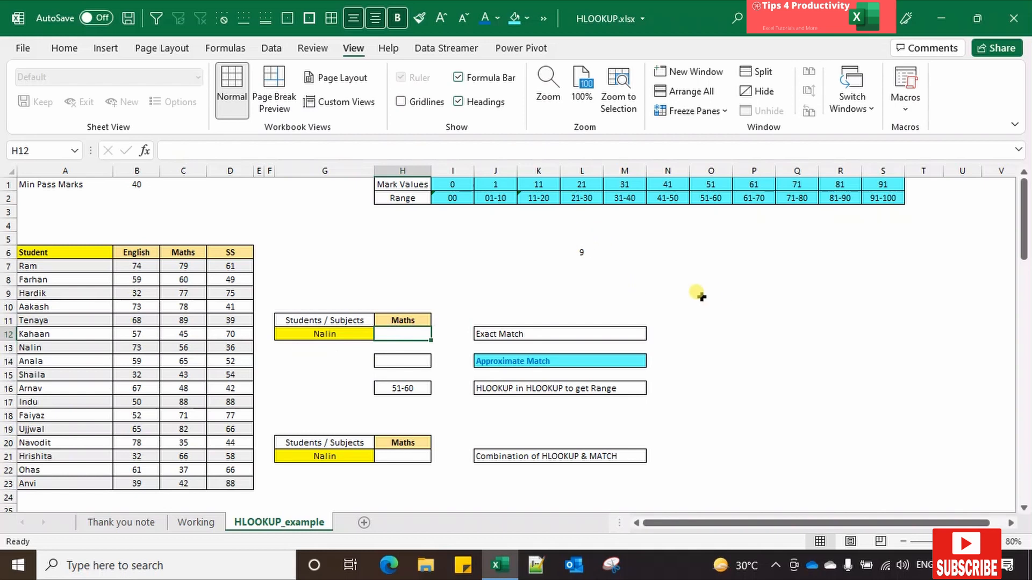
text(=HLOOKUP()
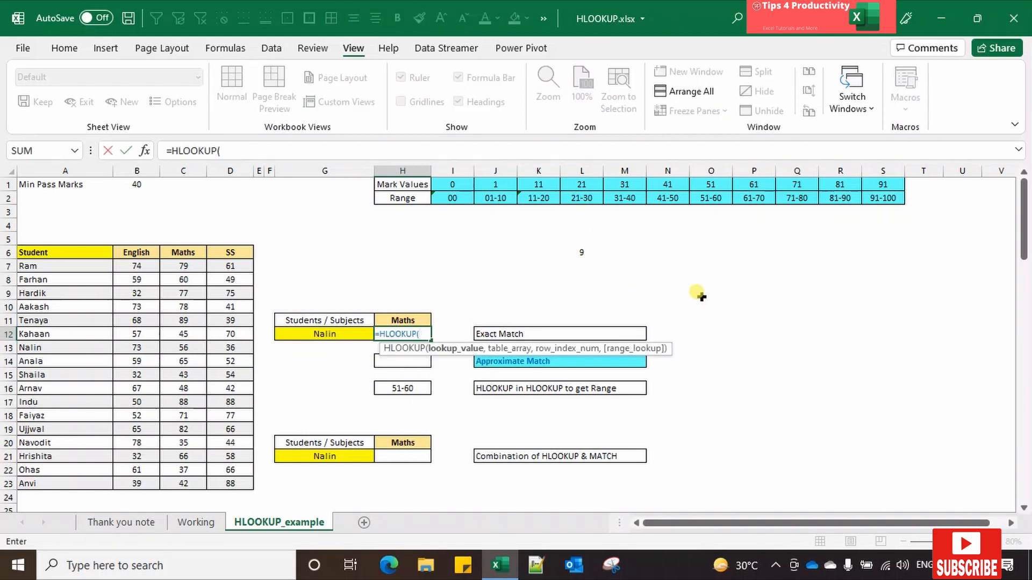
click(412, 319)
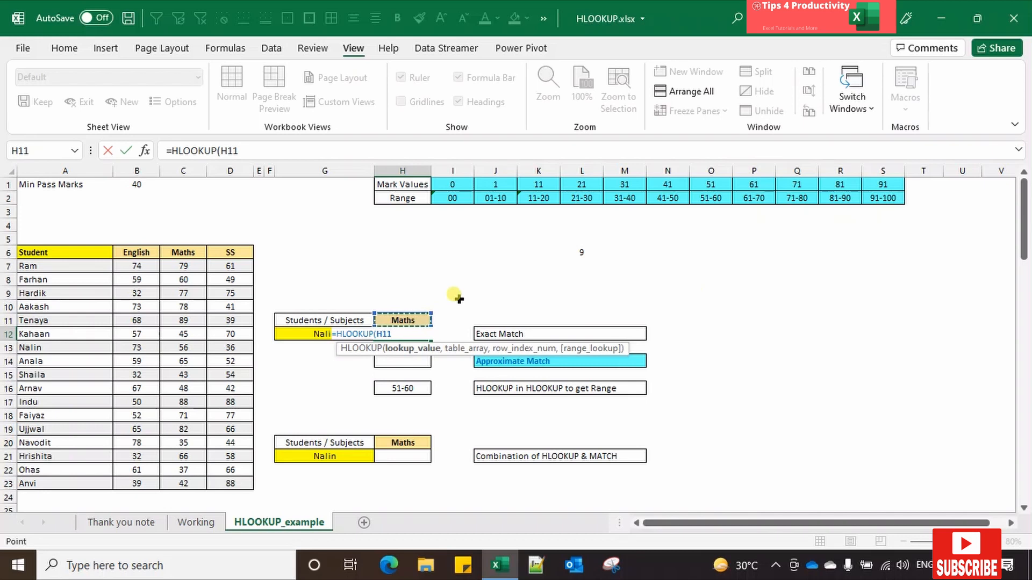
text(,)
drag(180, 251, 181, 490)
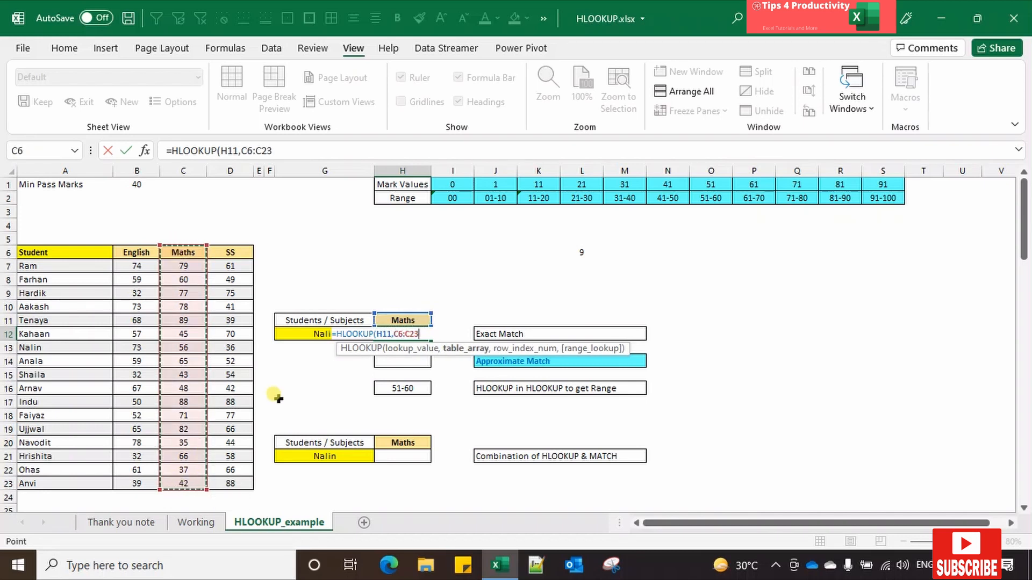
text(,)
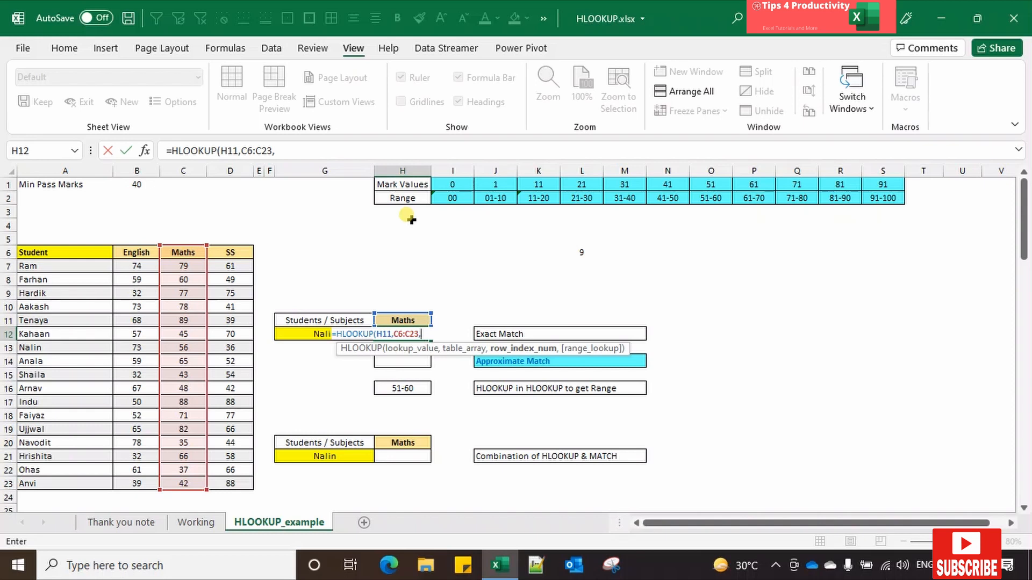
Nest MATCH as the row index of the H12 HLOOKUP, with lookup value G12, lookup array A6:A23 and match type 0.
text(m)
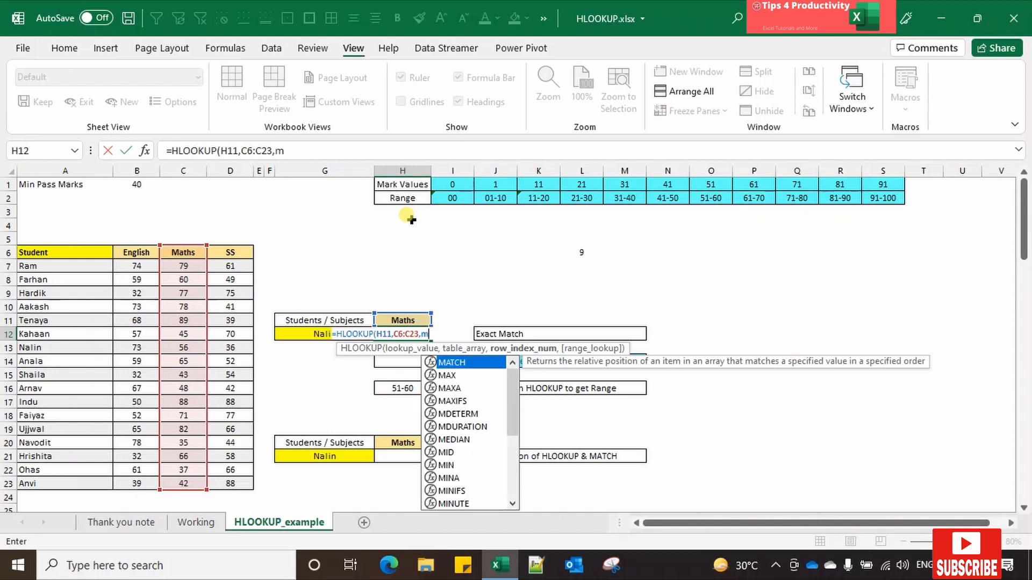
key(Tab)
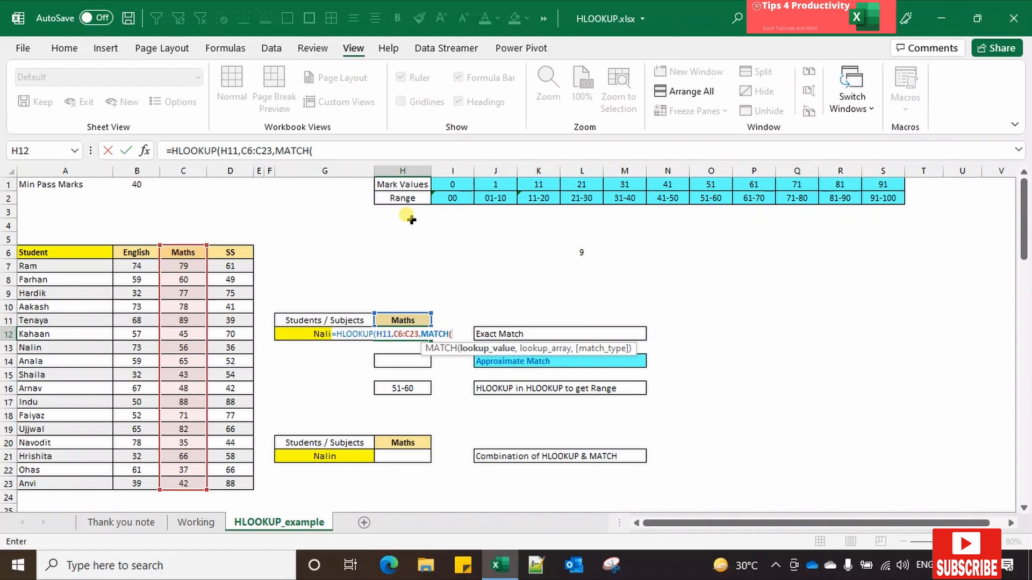
click(302, 334)
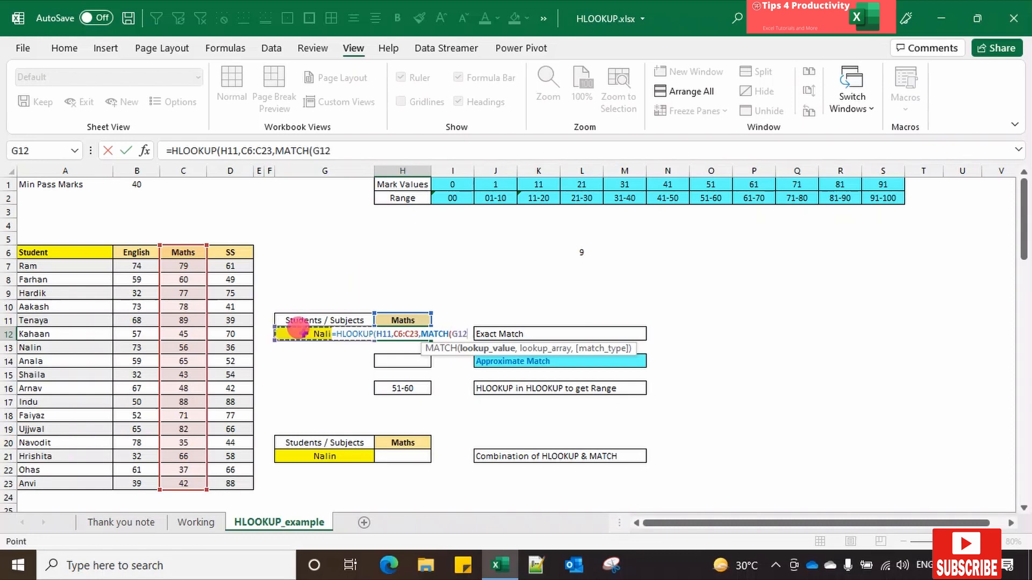
text(,)
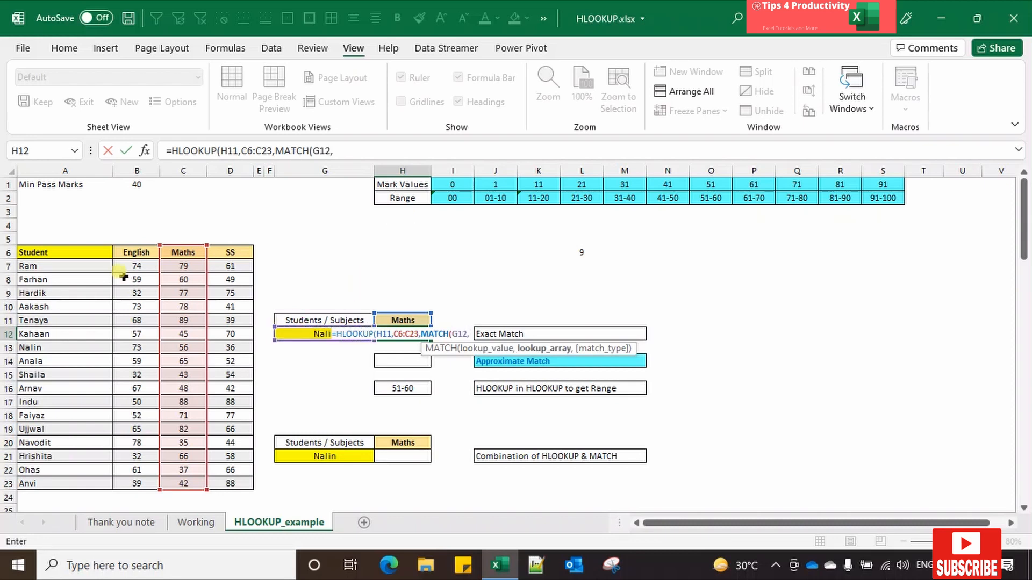
click(59, 252)
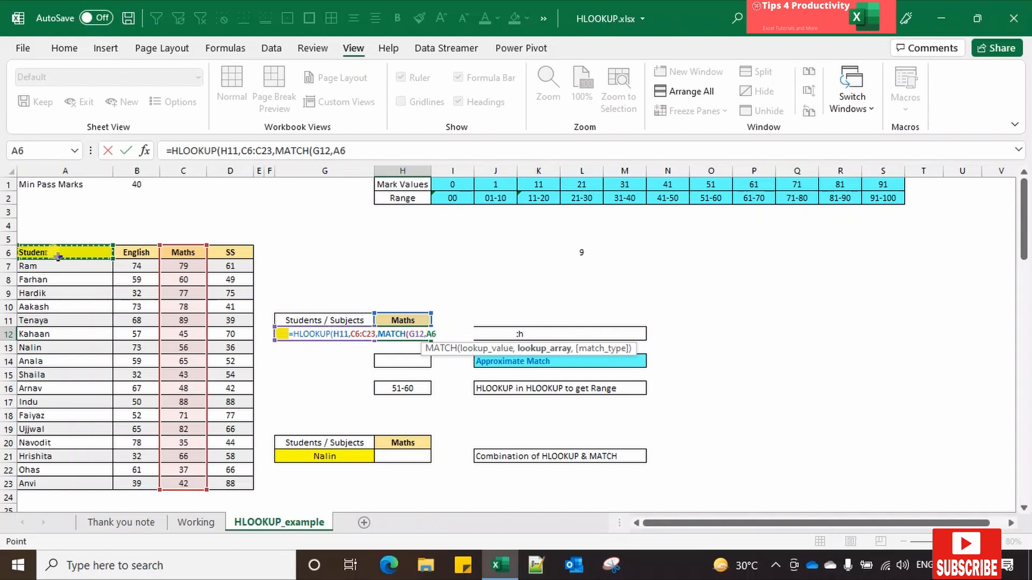
drag(58, 257, 53, 480)
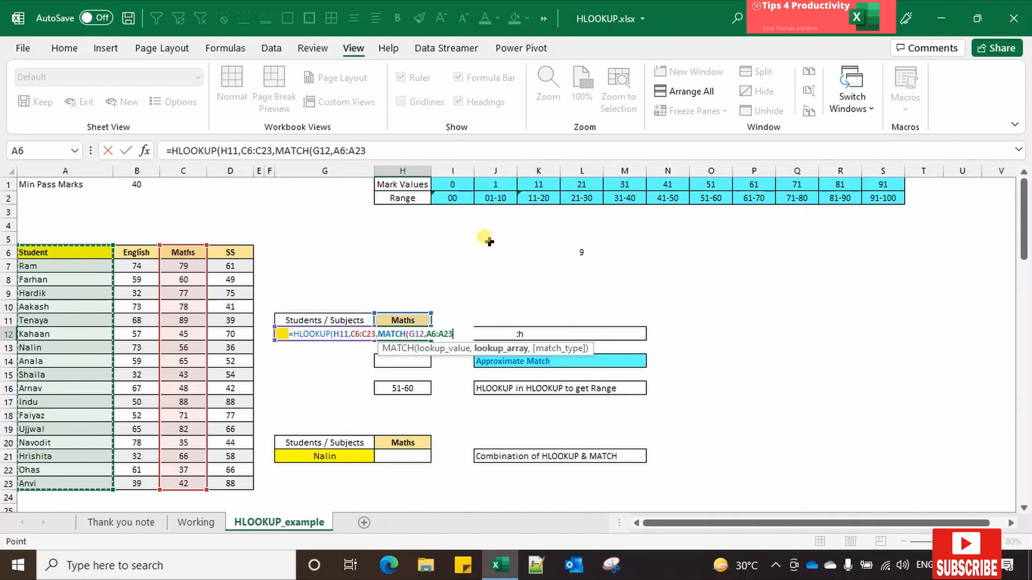
text(,)
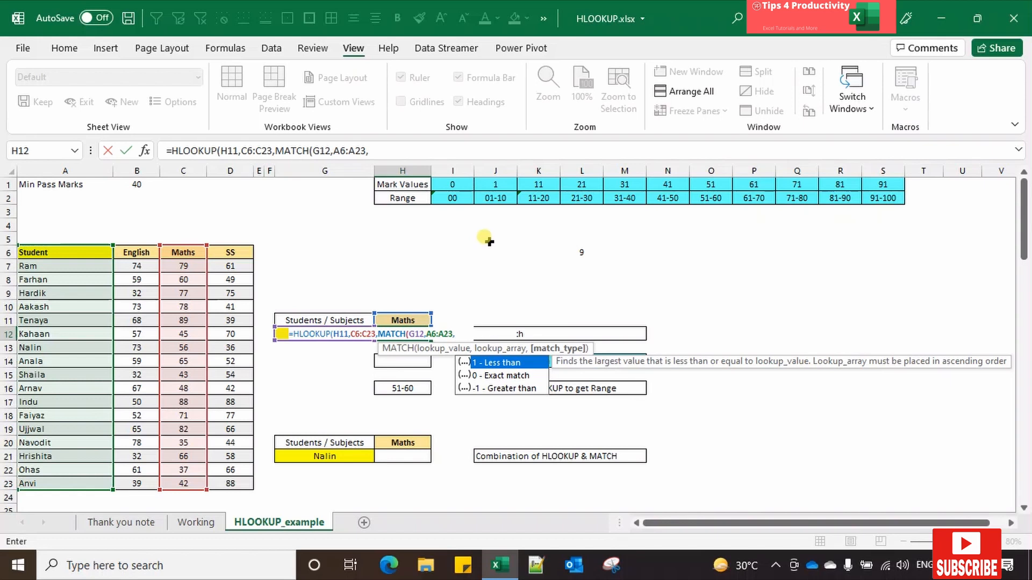
key(Down)
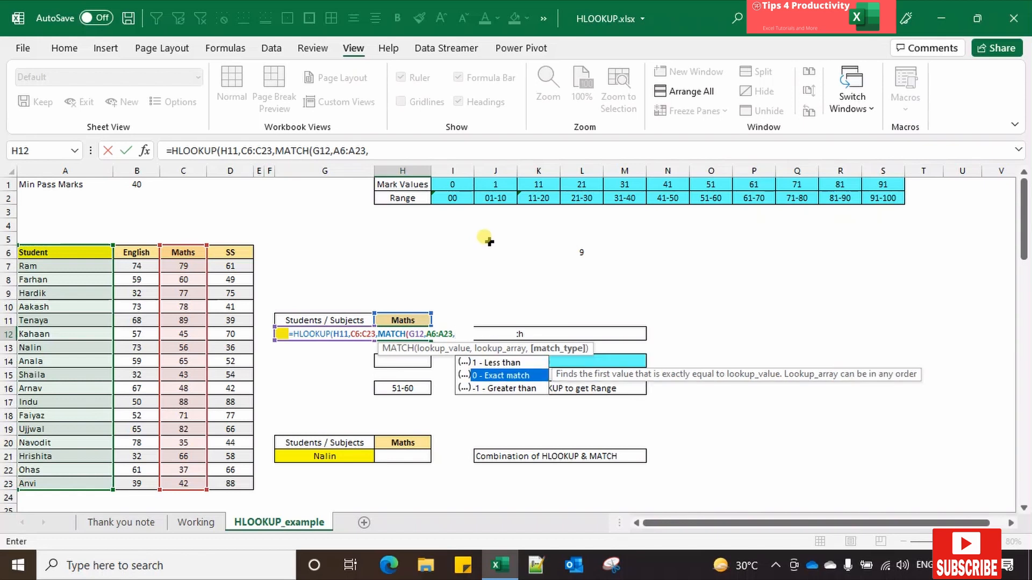
key(Tab)
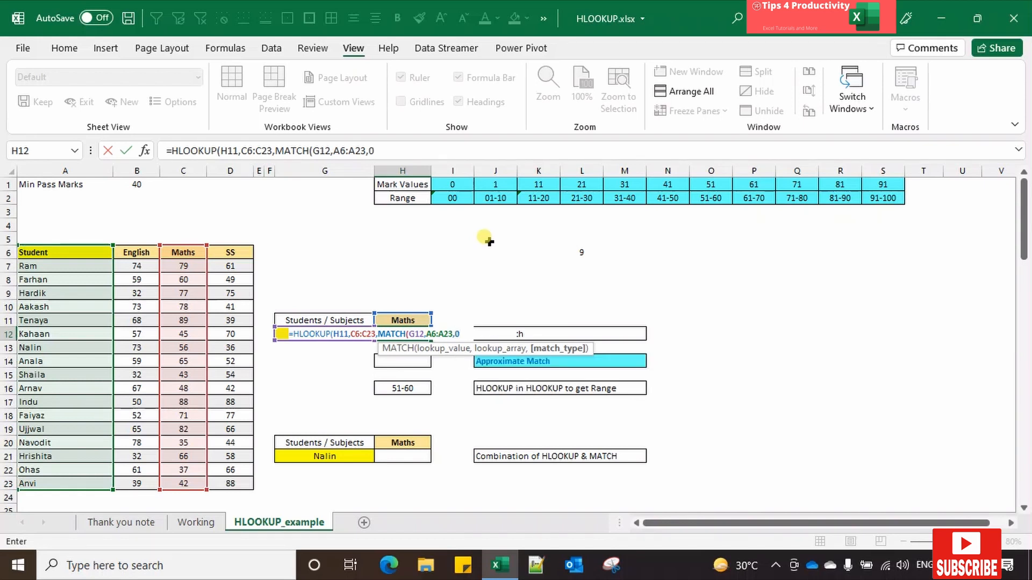
text())
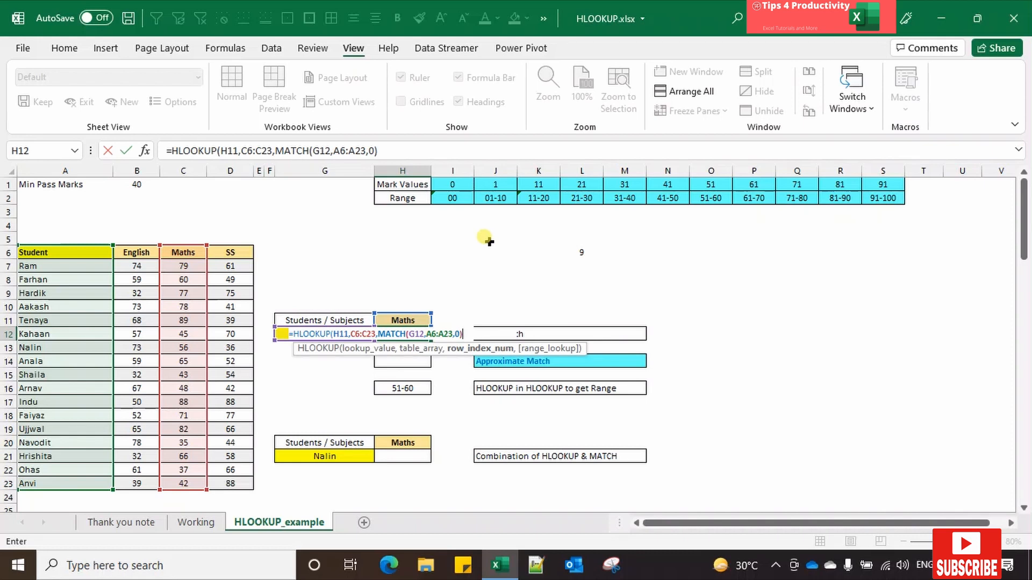
Complete the H12 HLOOKUP formula with FALSE as the range lookup for an exact match.
text(,)
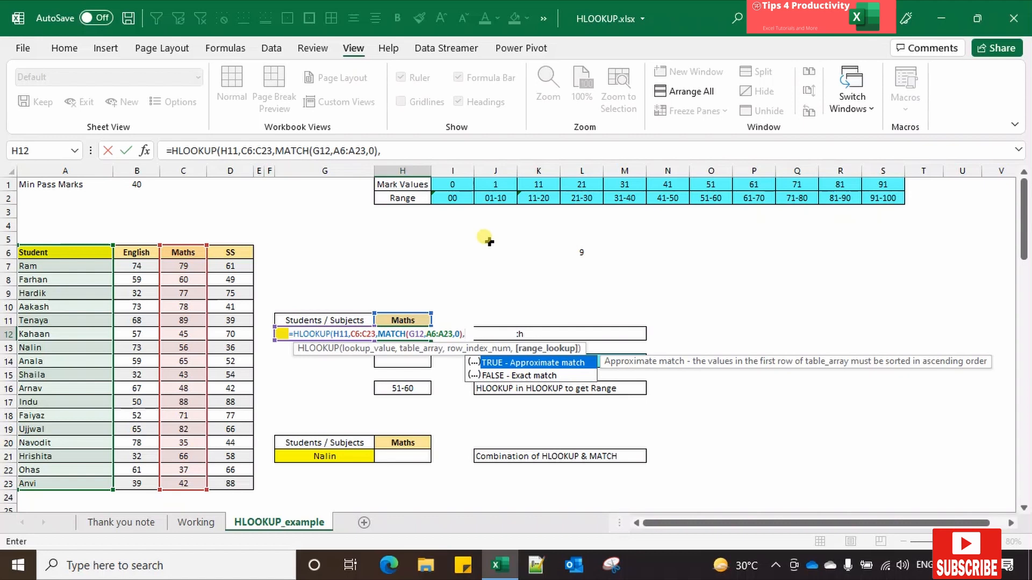
key(Down)
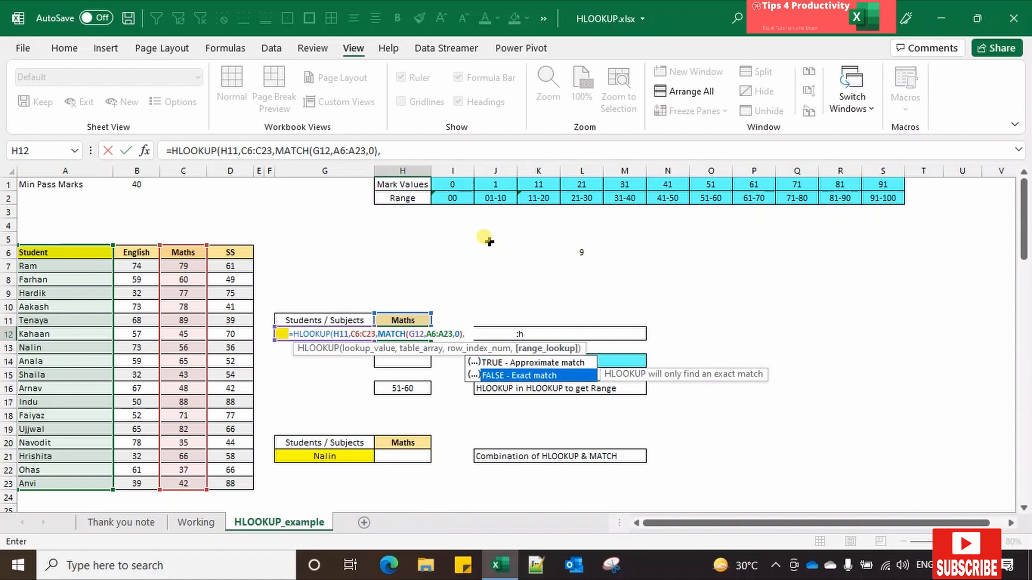
key(Tab)
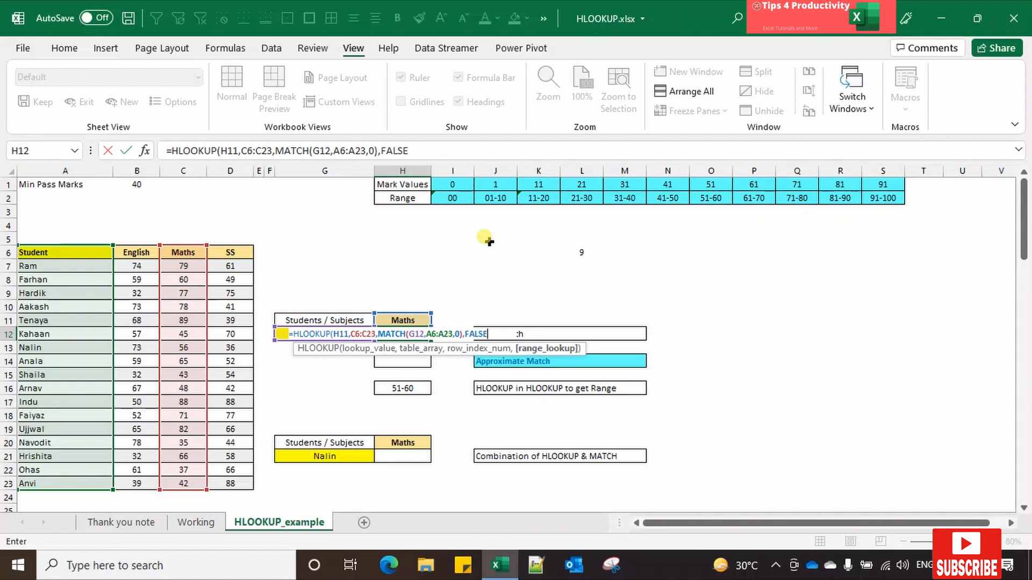
text())
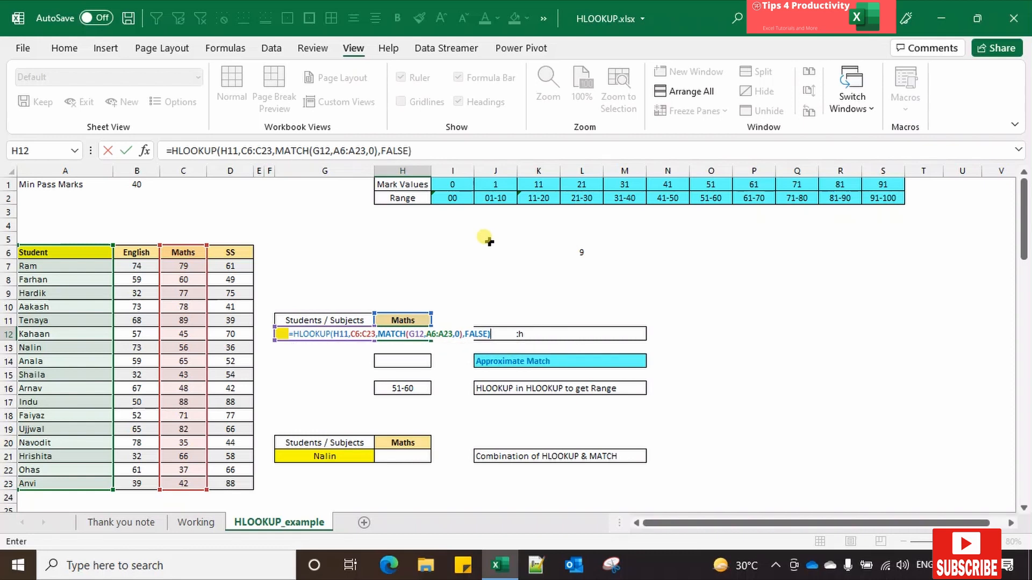
key(Return)
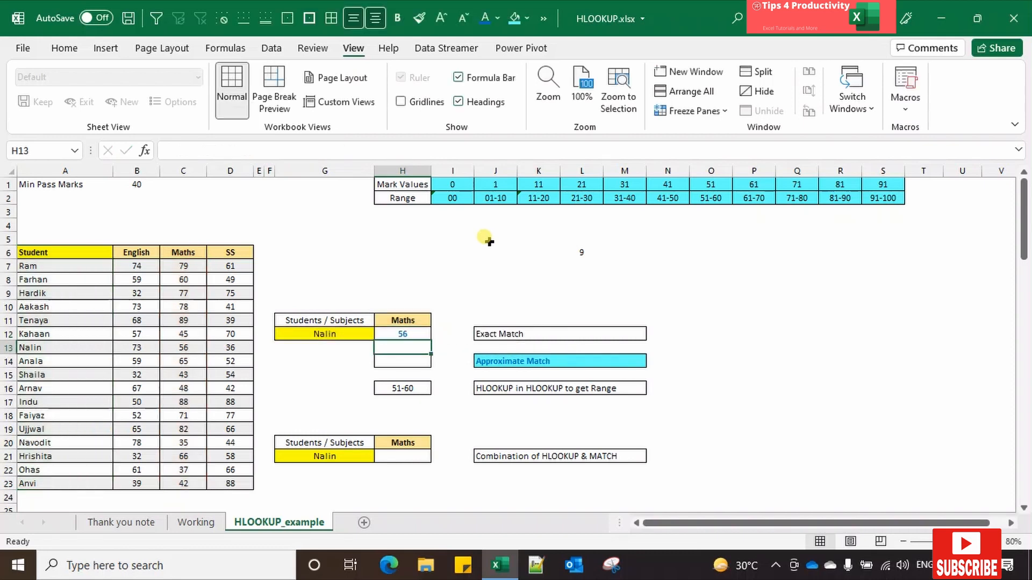
key(Up)
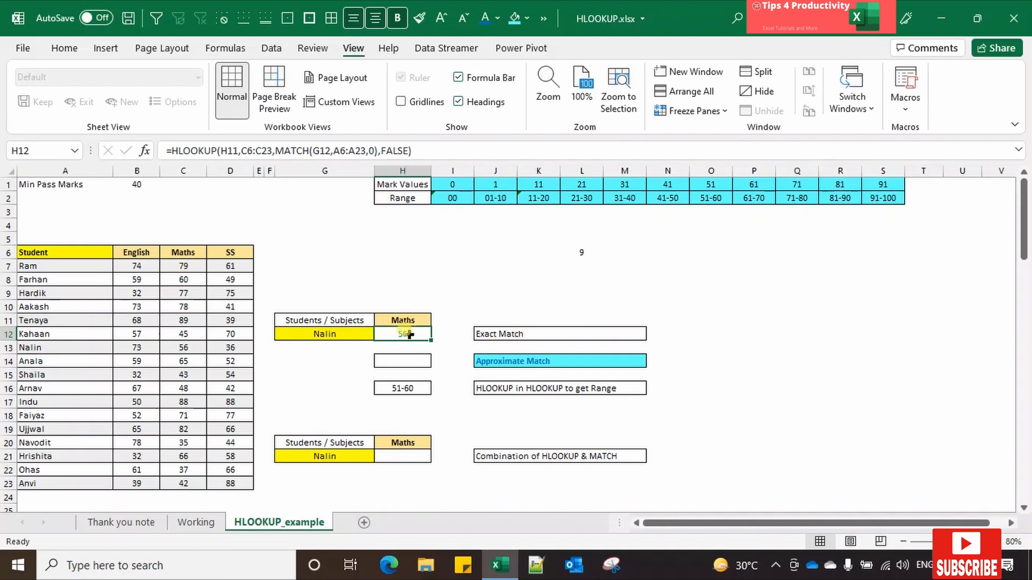
Examine the ascending mark values in I1:S1 that define the ranges in row 2.
click(454, 185)
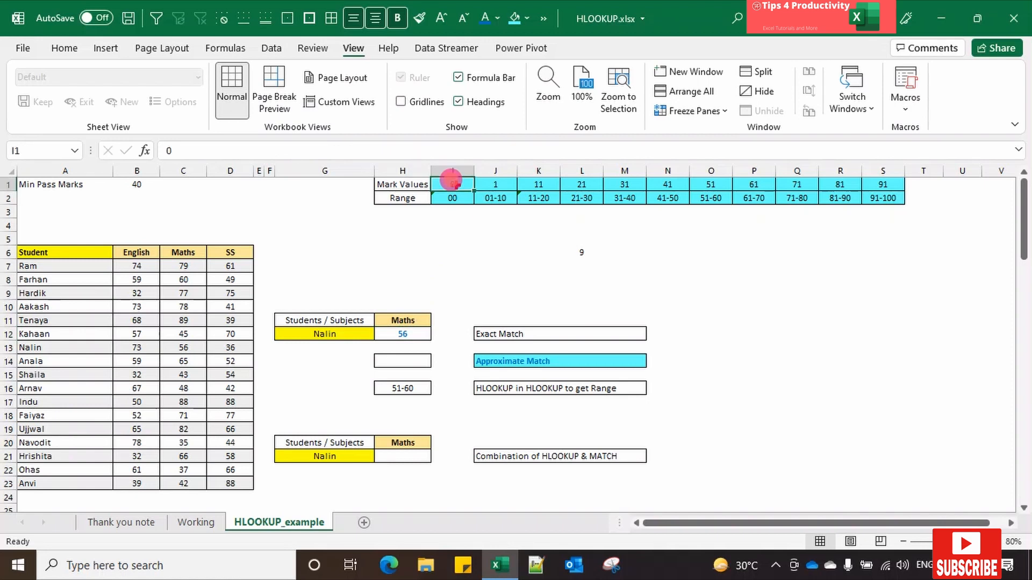
click(495, 185)
click(539, 185)
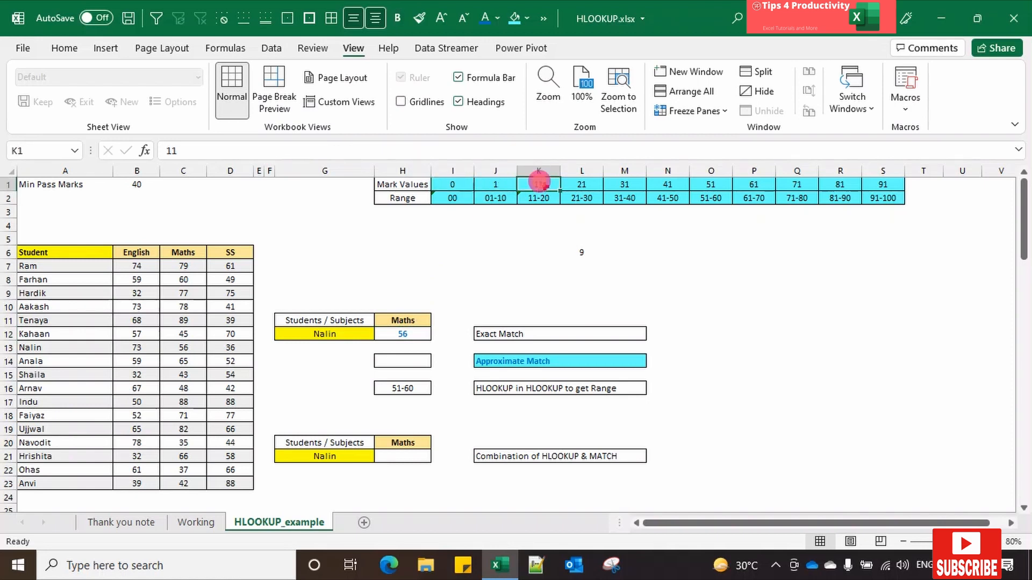
click(581, 184)
click(667, 184)
click(710, 183)
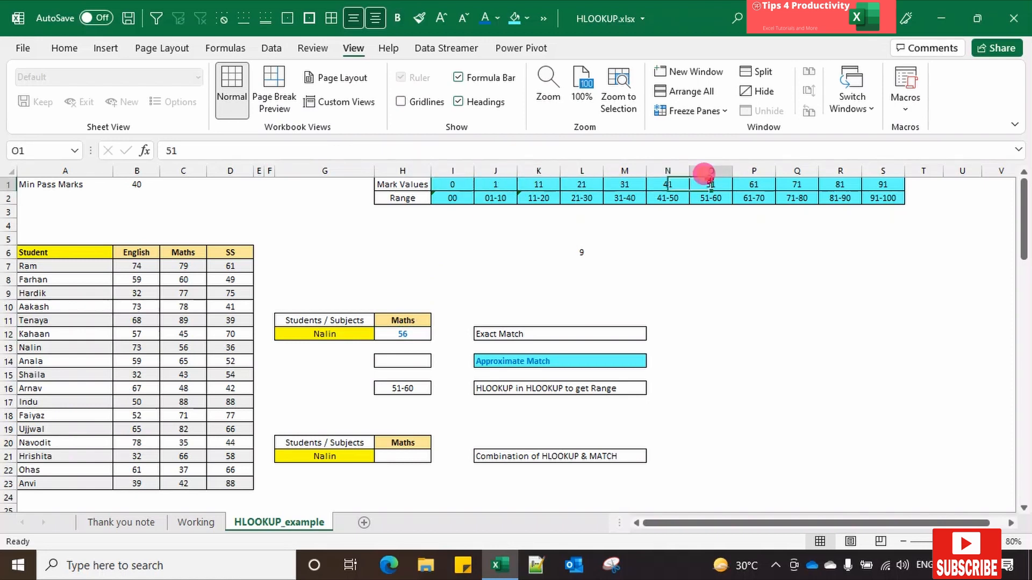
click(454, 184)
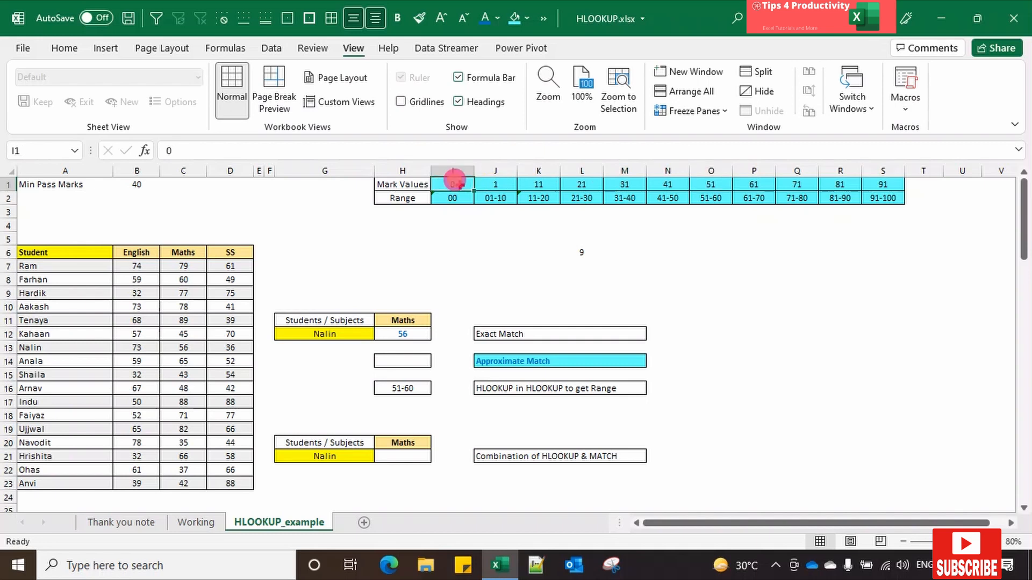
click(494, 184)
click(537, 184)
click(581, 184)
click(615, 184)
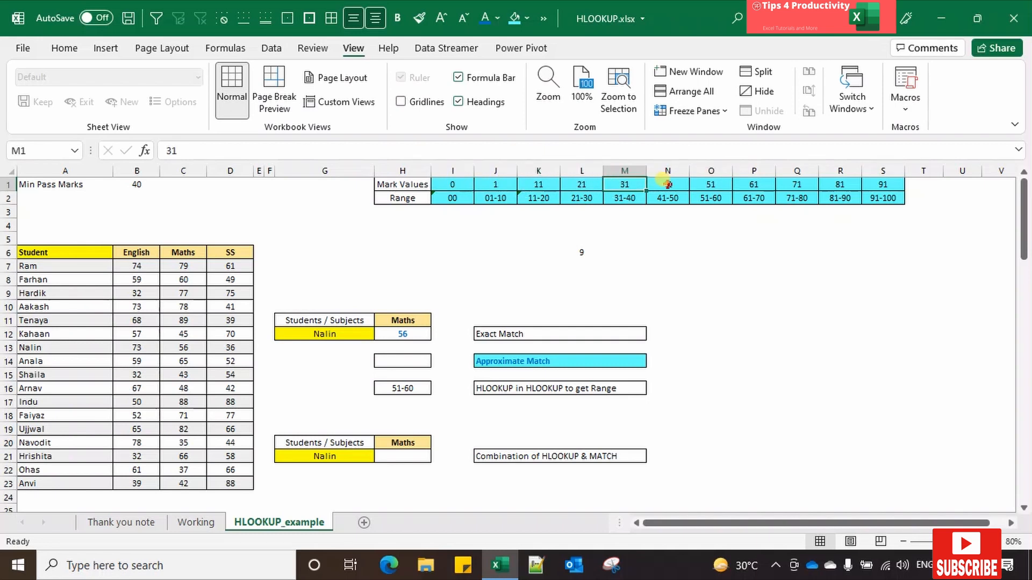
click(666, 184)
click(870, 182)
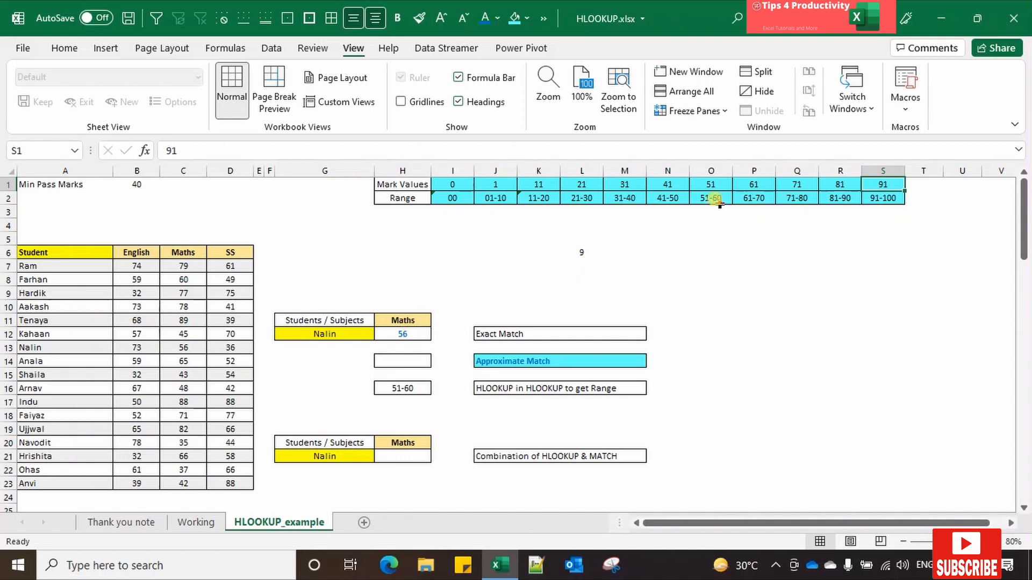
click(750, 182)
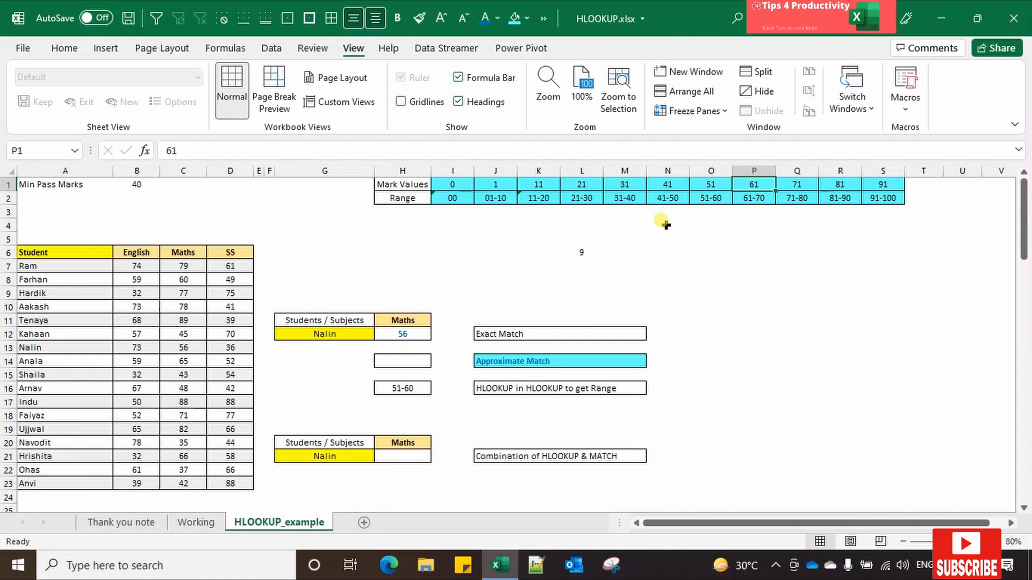
Compare the H12 mark with table I1:S2 to find its range for the approximate match cell H14.
click(418, 334)
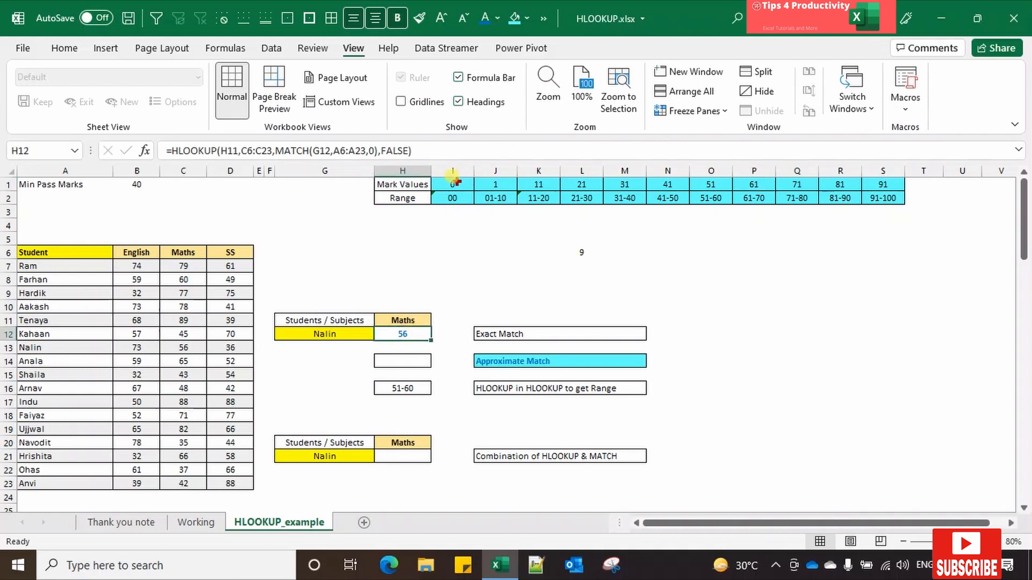
drag(452, 184, 877, 198)
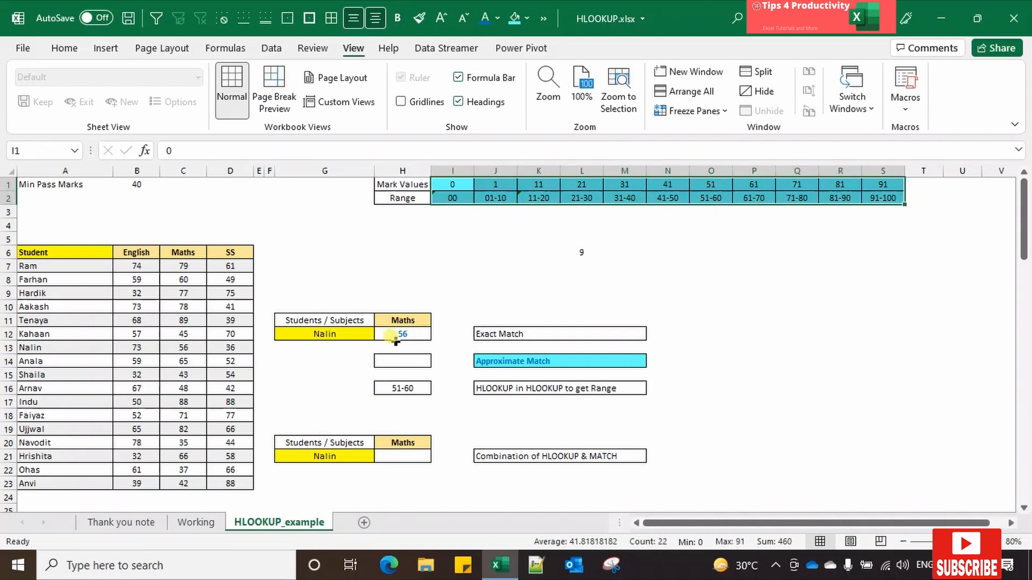
click(724, 178)
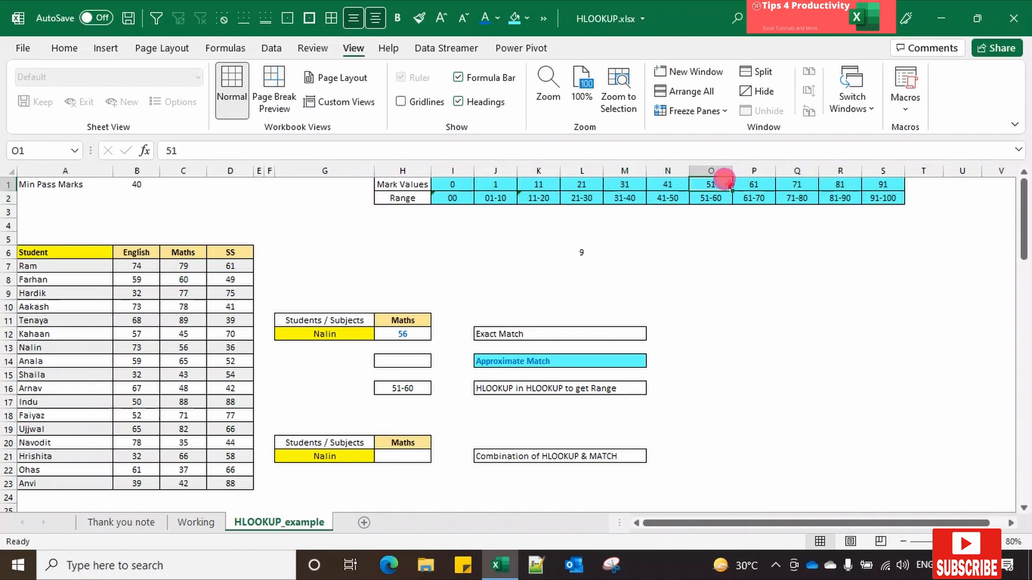
drag(723, 178, 747, 181)
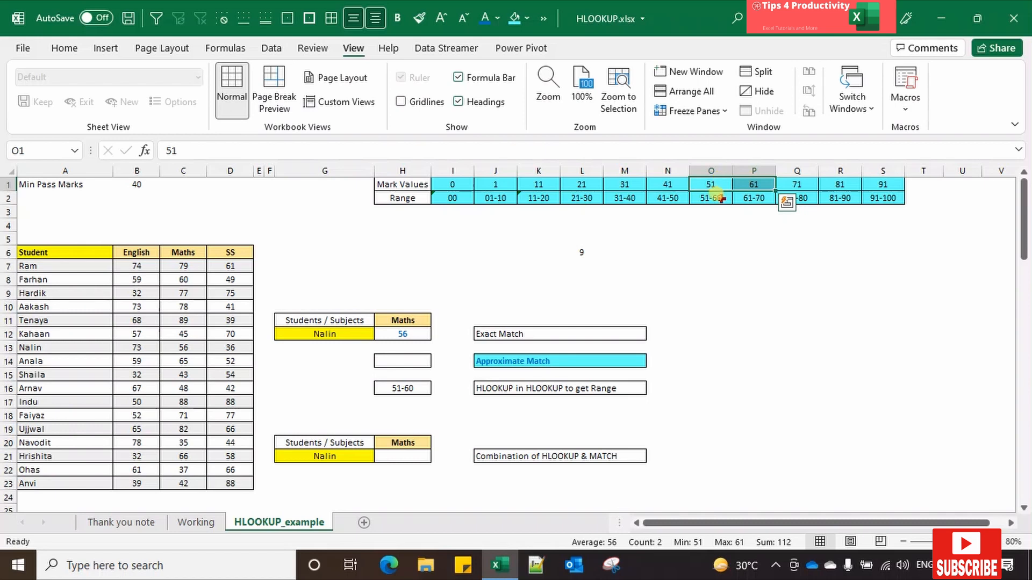
drag(457, 182, 866, 202)
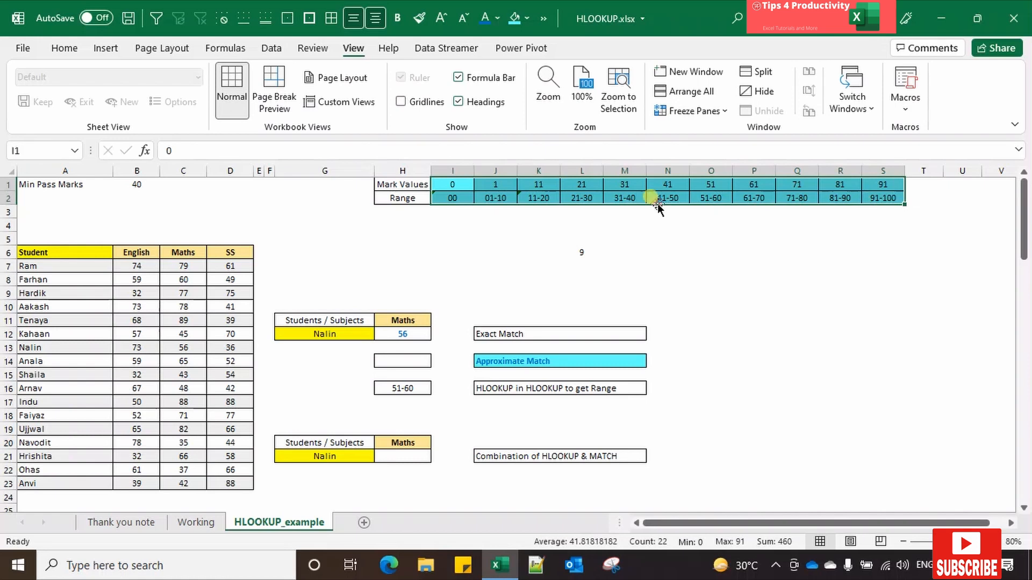
click(716, 196)
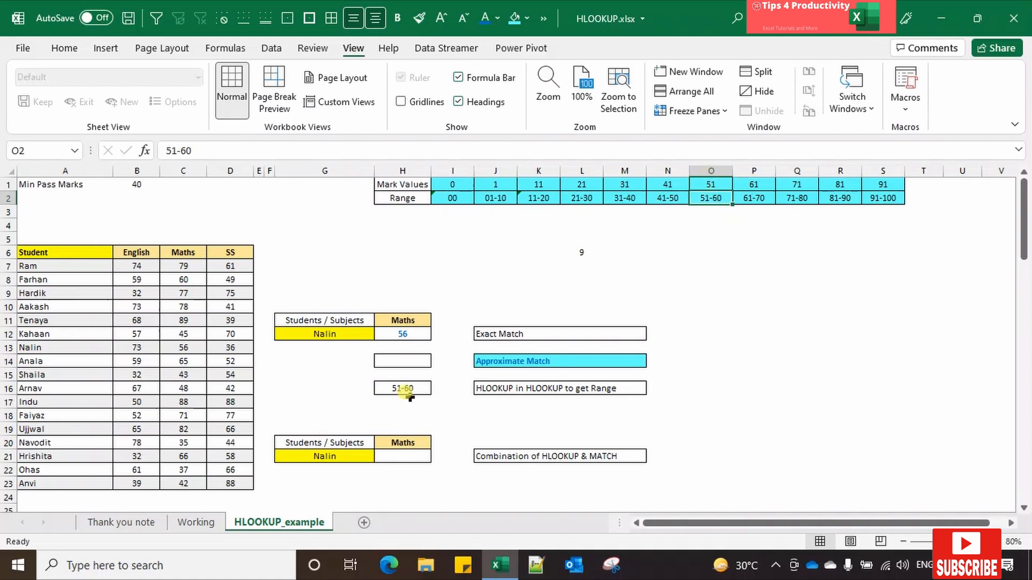
click(409, 359)
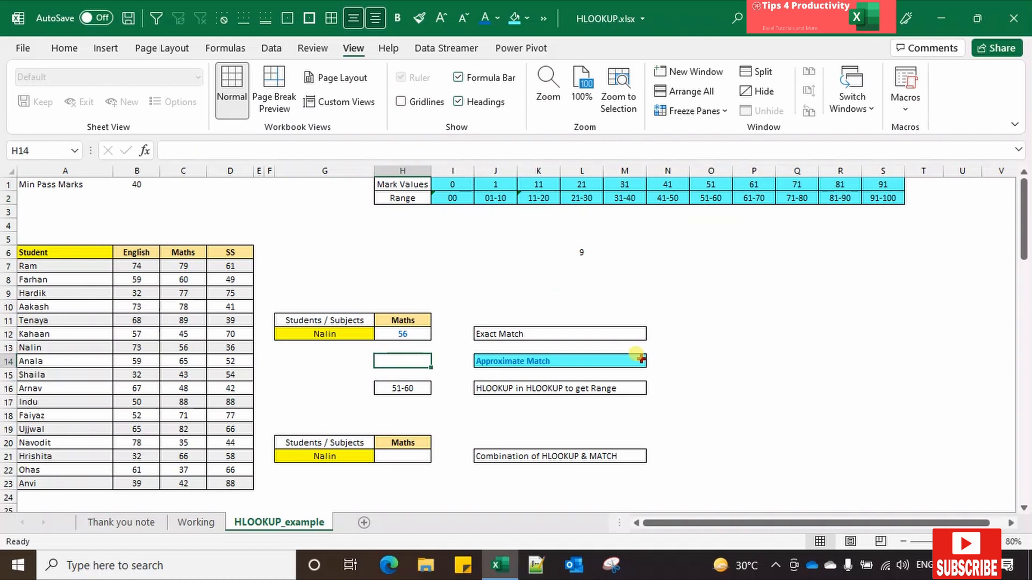
text(=)
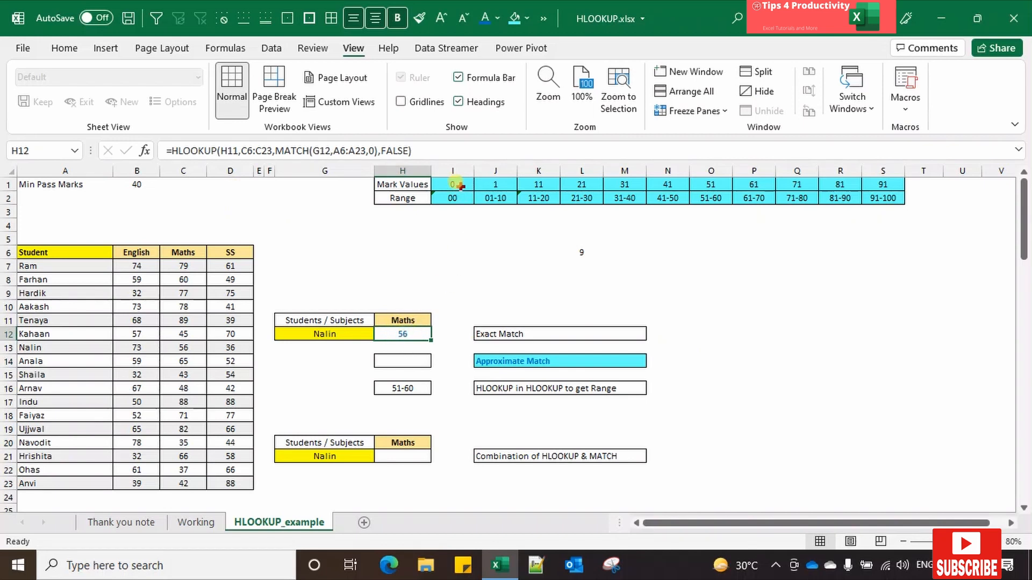
drag(452, 184, 883, 197)
Start an HLOOKUP formula in H14 with H12 as the lookup value and I1:S2 as the table array.
click(402, 360)
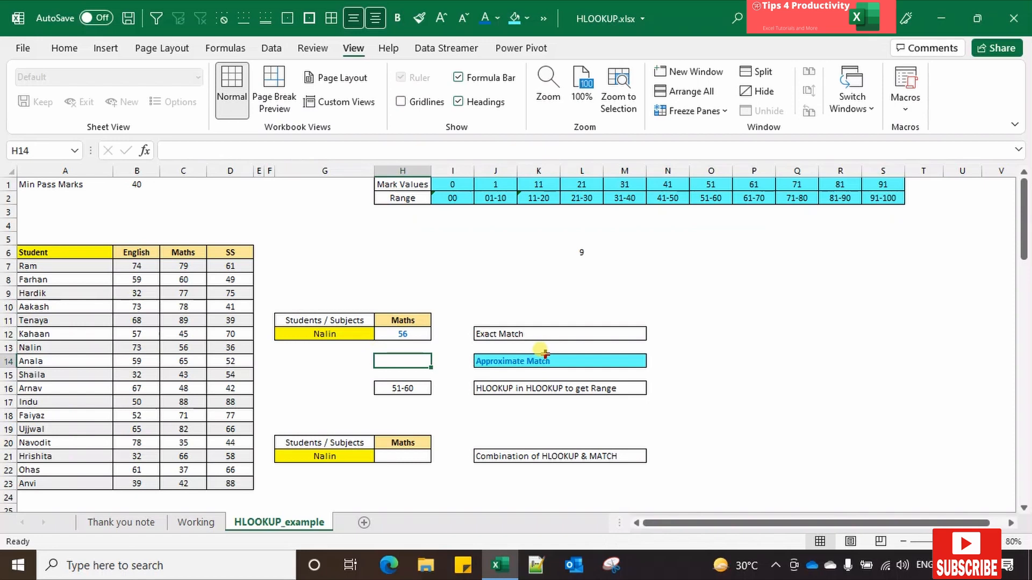
text(=hl)
key(Tab)
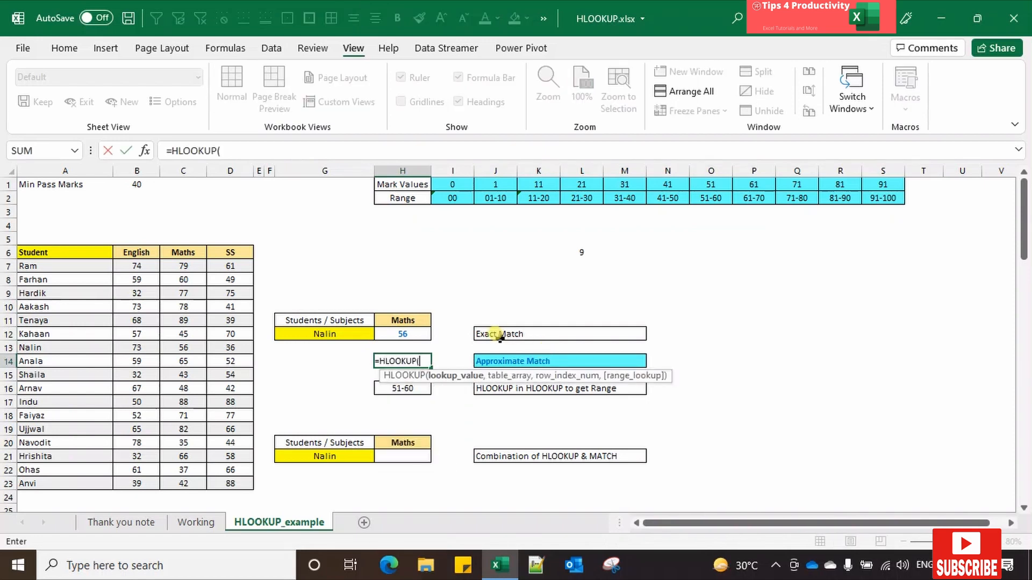
click(408, 334)
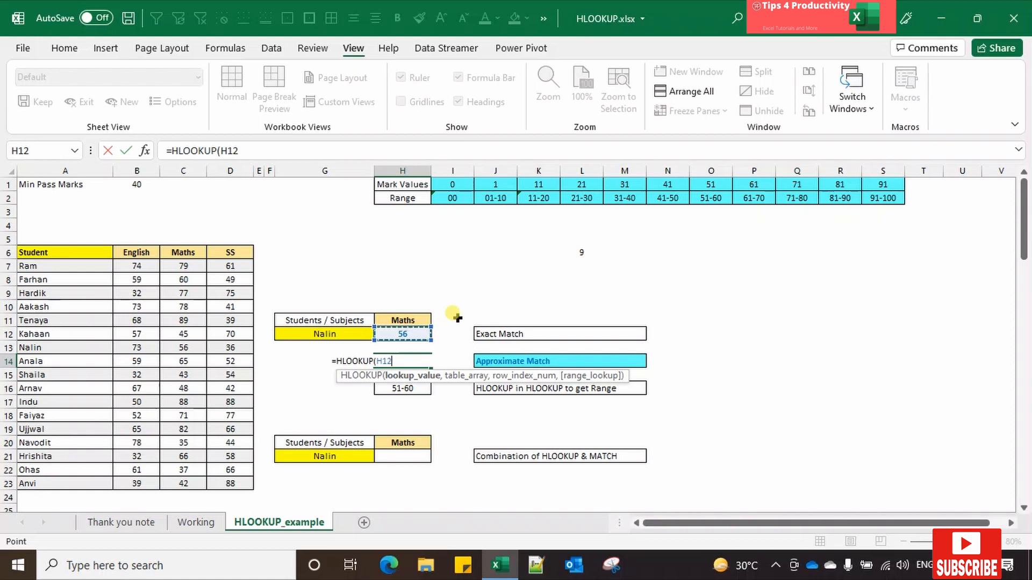
text(,)
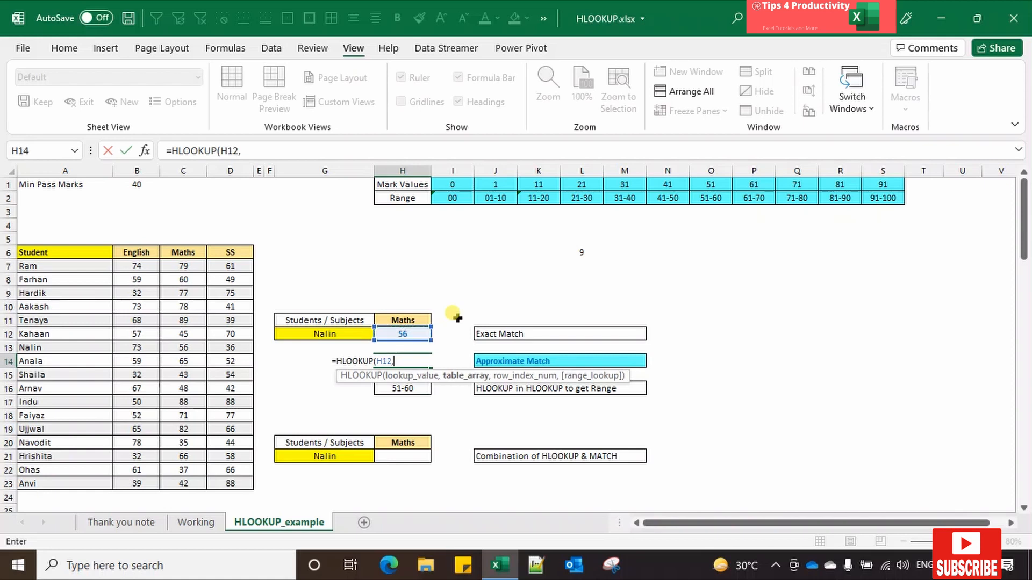
drag(453, 185, 887, 197)
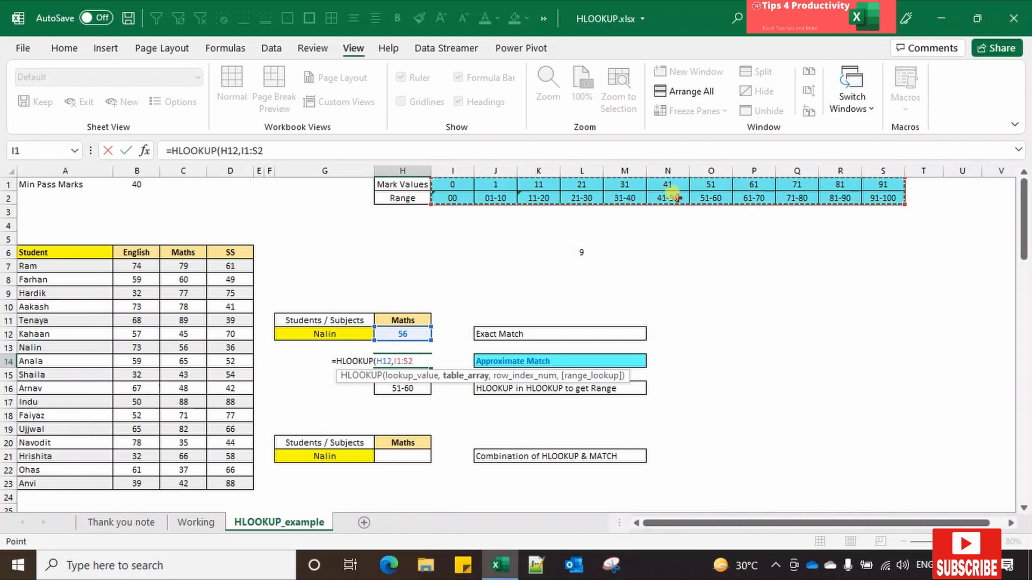
Complete the H14 HLOOKUP with row index 2 and TRUE as the range lookup for an approximate match.
text(,2)
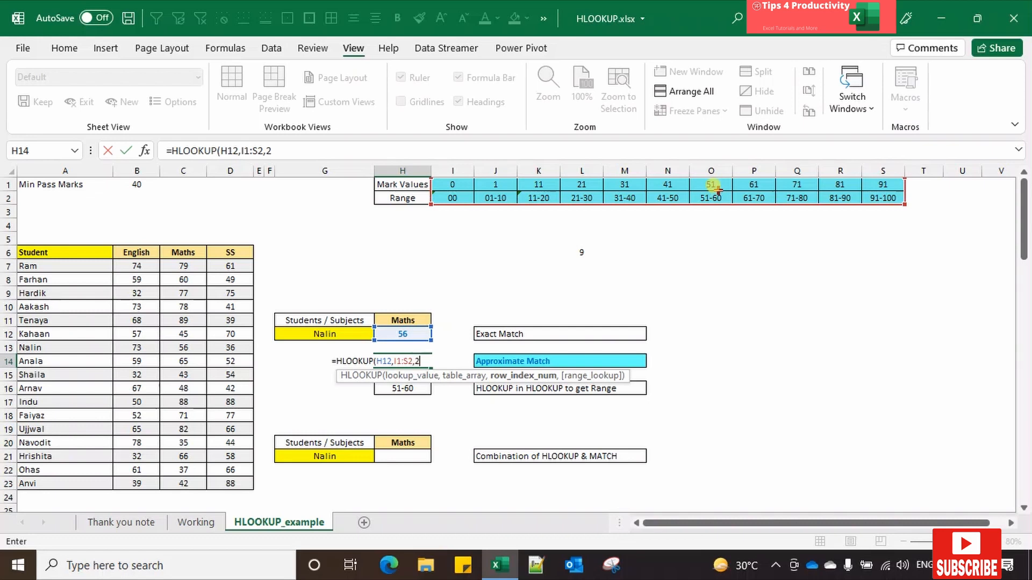
text(,)
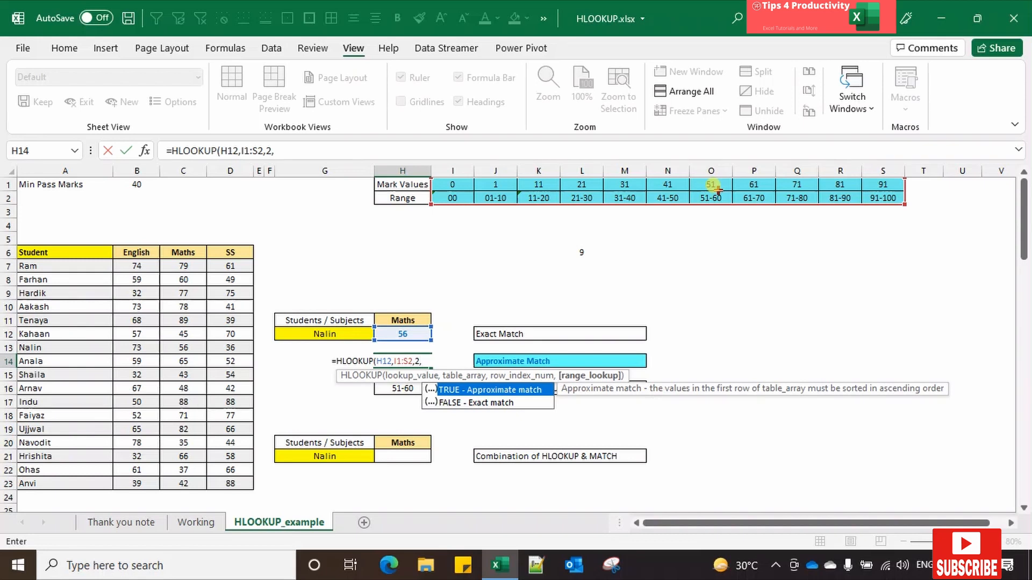
key(Tab)
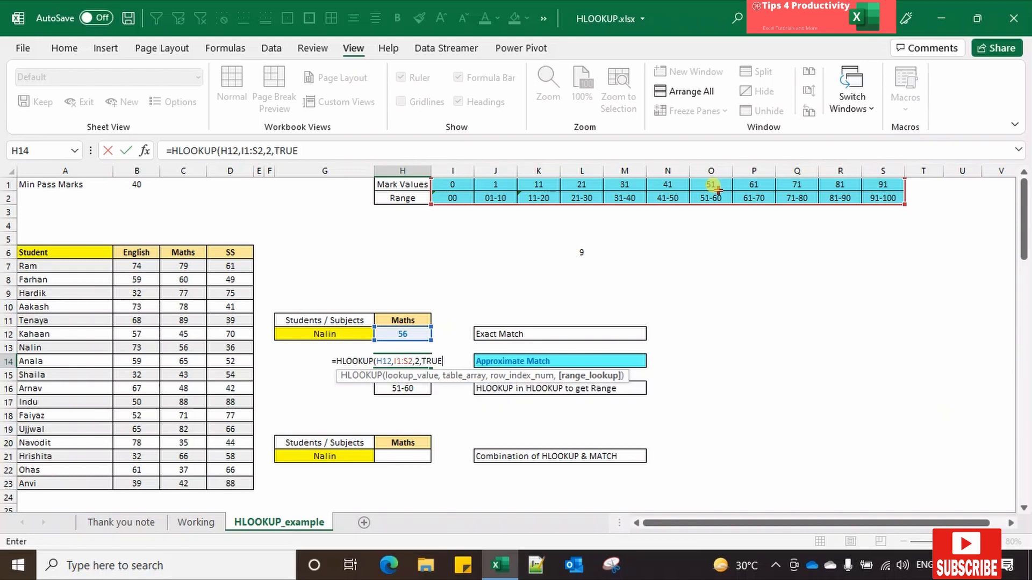
text())
key(Return)
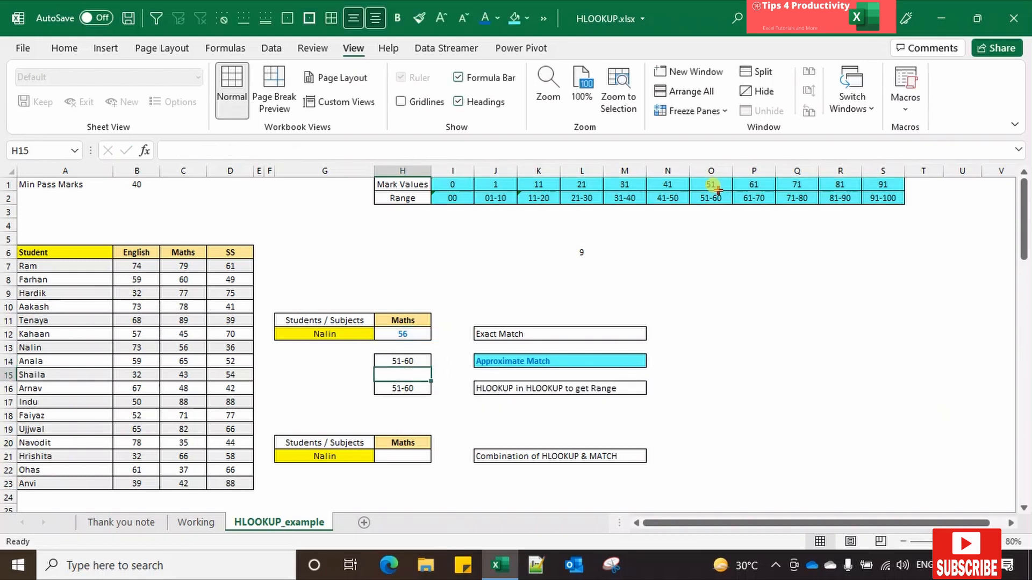
Check the H14 formula and its result against the range in O2 and the mark in H12.
key(Up)
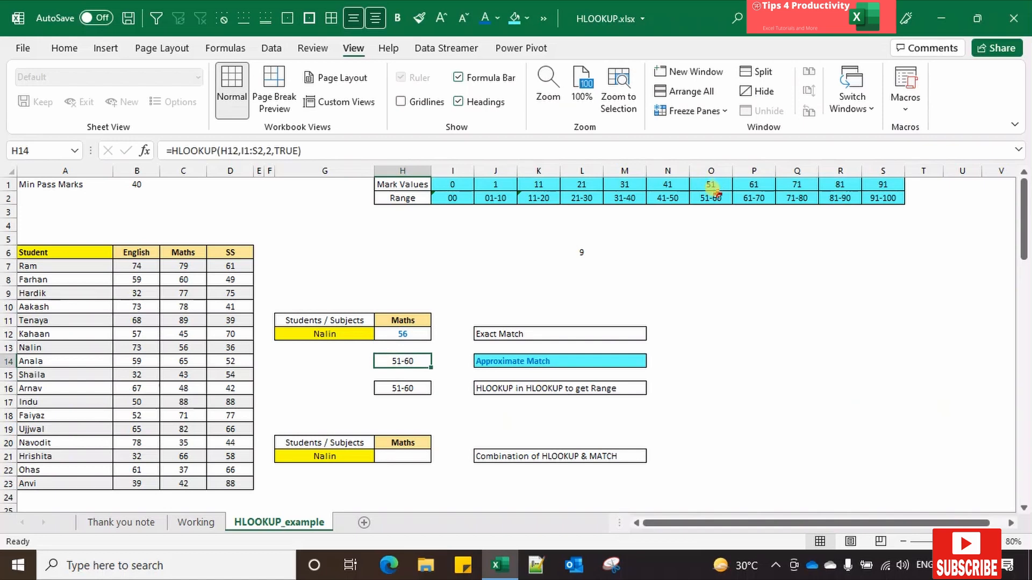
click(715, 194)
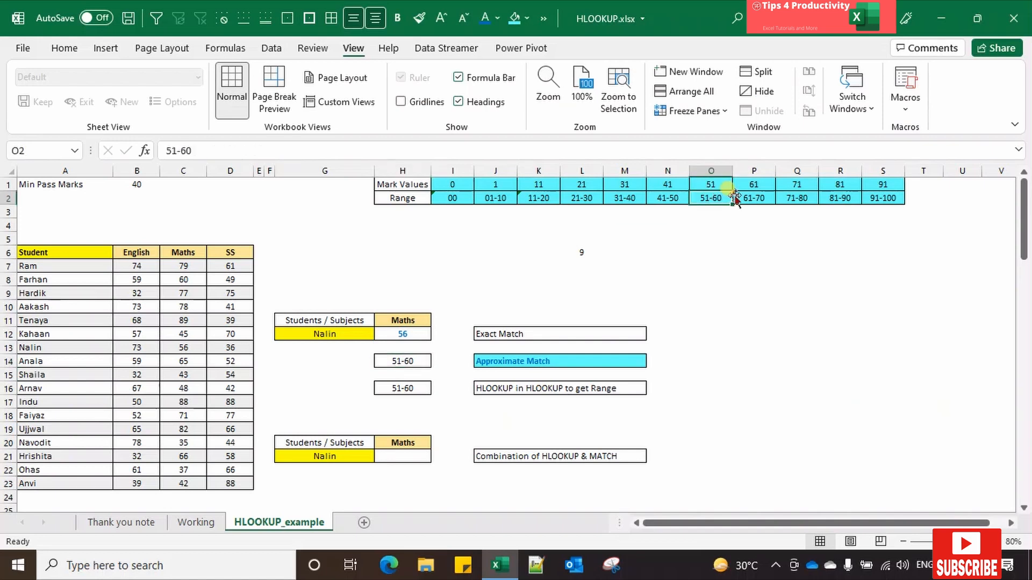
click(407, 357)
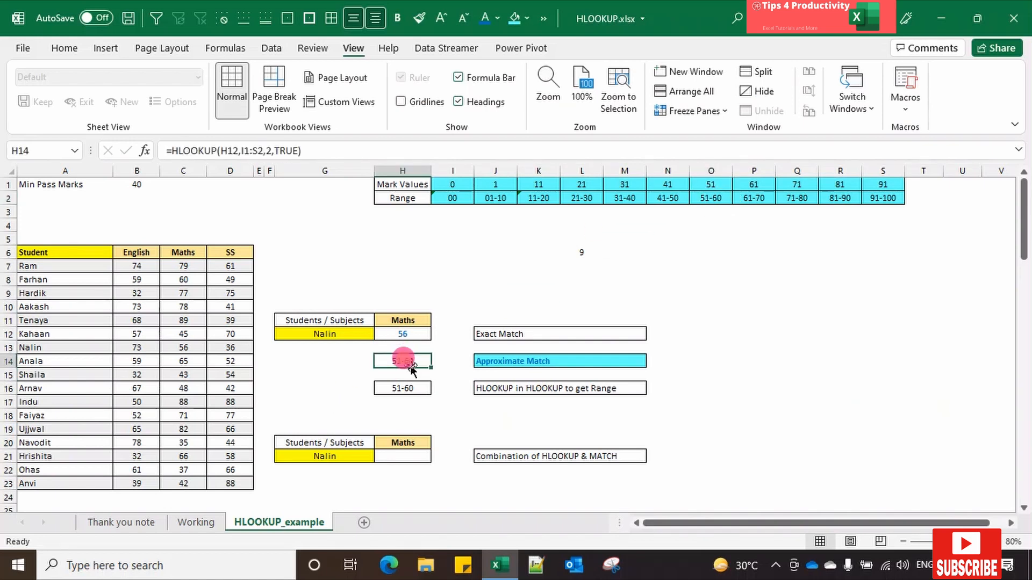
click(414, 337)
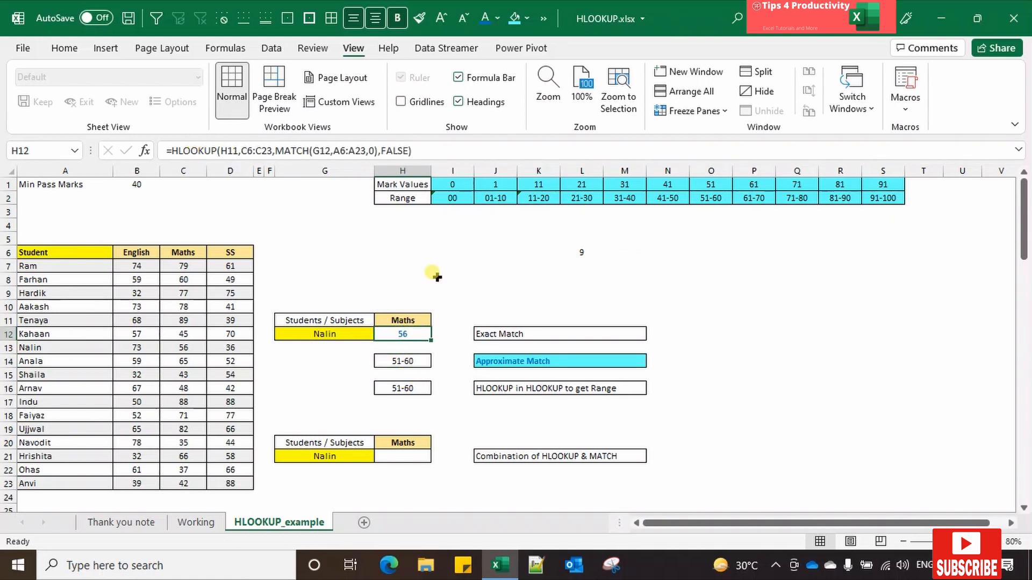
click(412, 359)
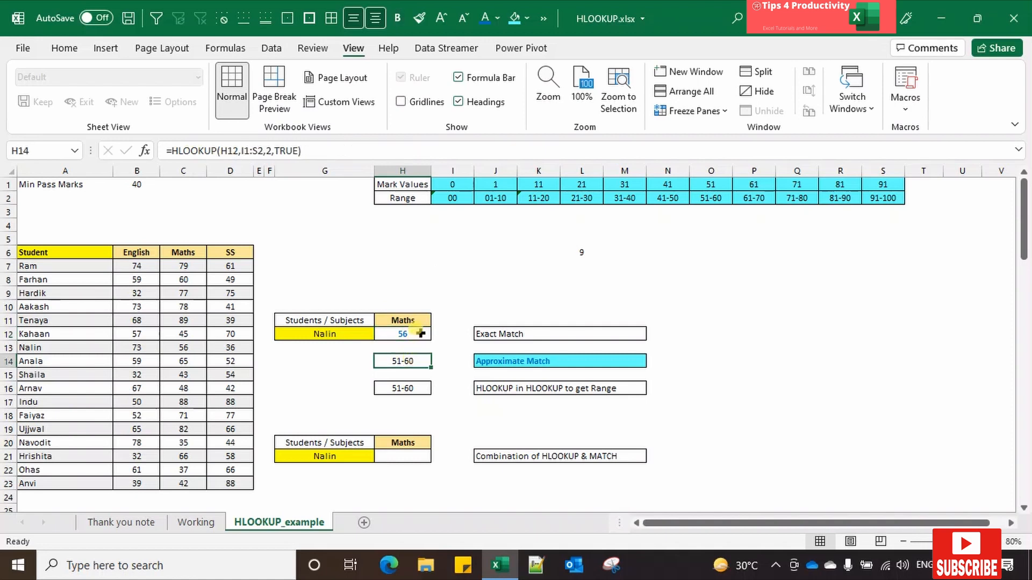
Compare the formulas in H12, H14 and H16 to see how the two lookups combine into a nested HLOOKUP.
click(420, 334)
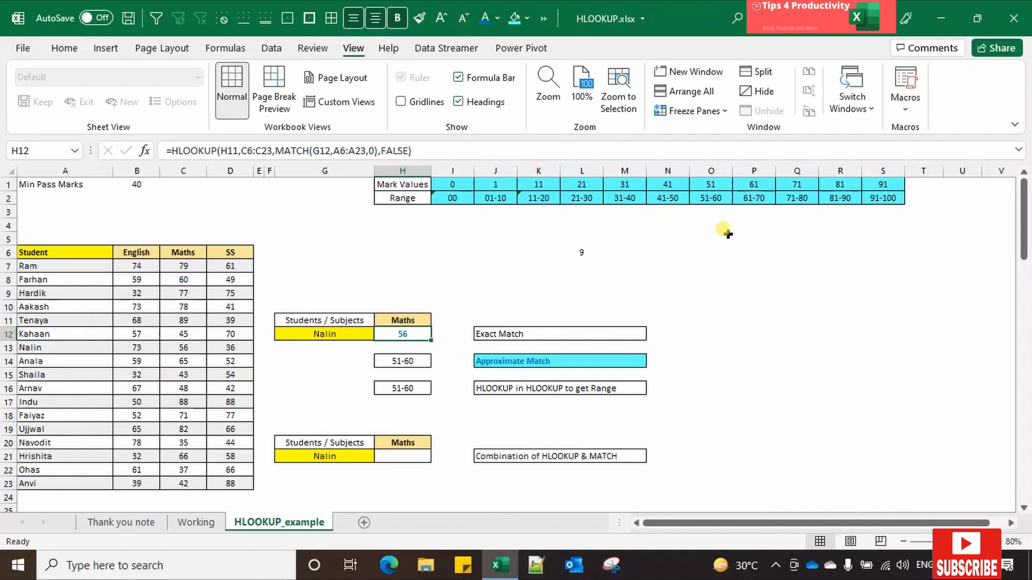
click(411, 388)
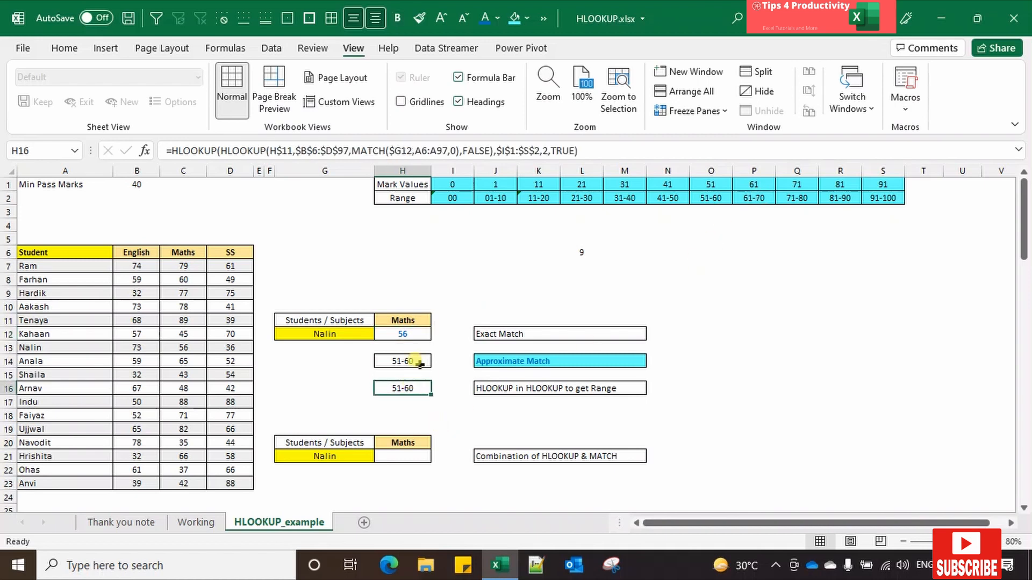
click(410, 335)
click(402, 361)
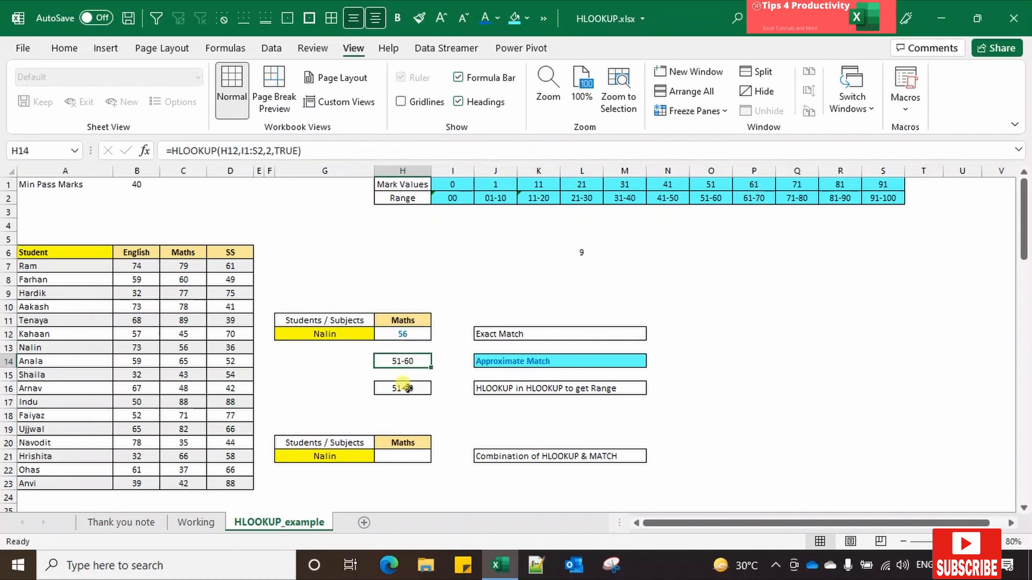
click(403, 382)
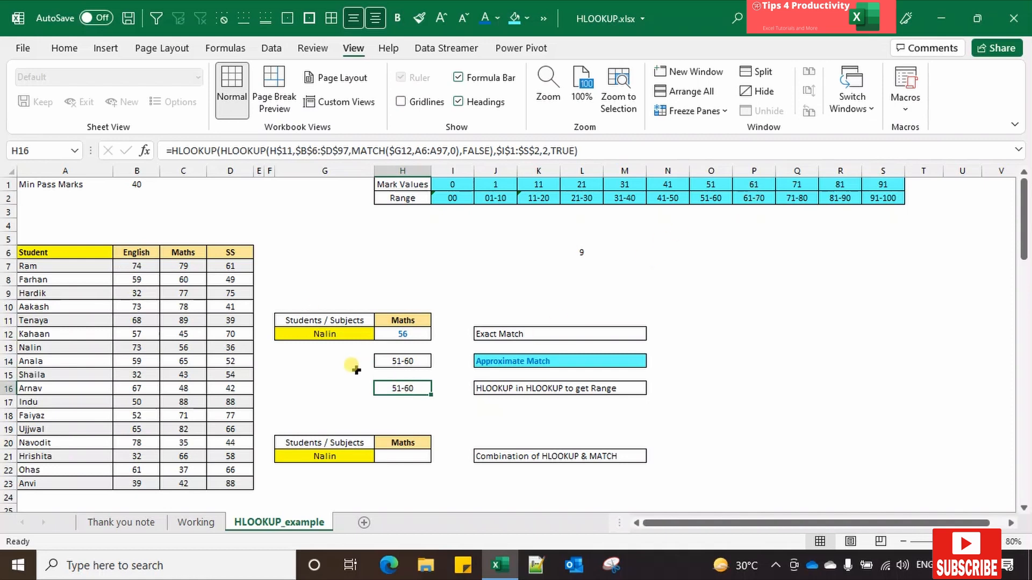
Copy the student labels from G11:G12 into G15:G16 and add the Maths header above H16.
click(337, 320)
drag(338, 321, 339, 334)
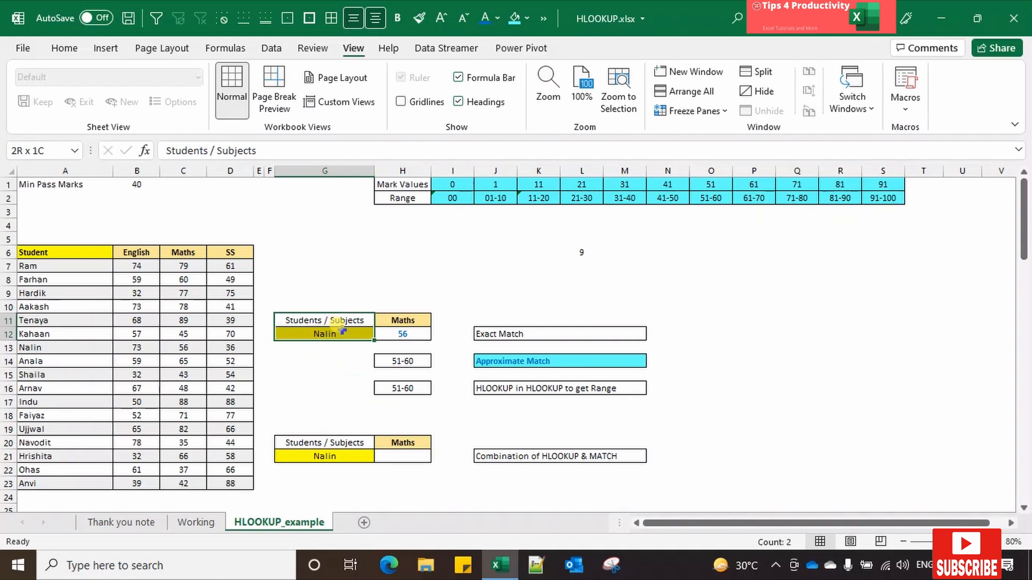
key(ctrl+c)
click(325, 373)
key(ctrl+v)
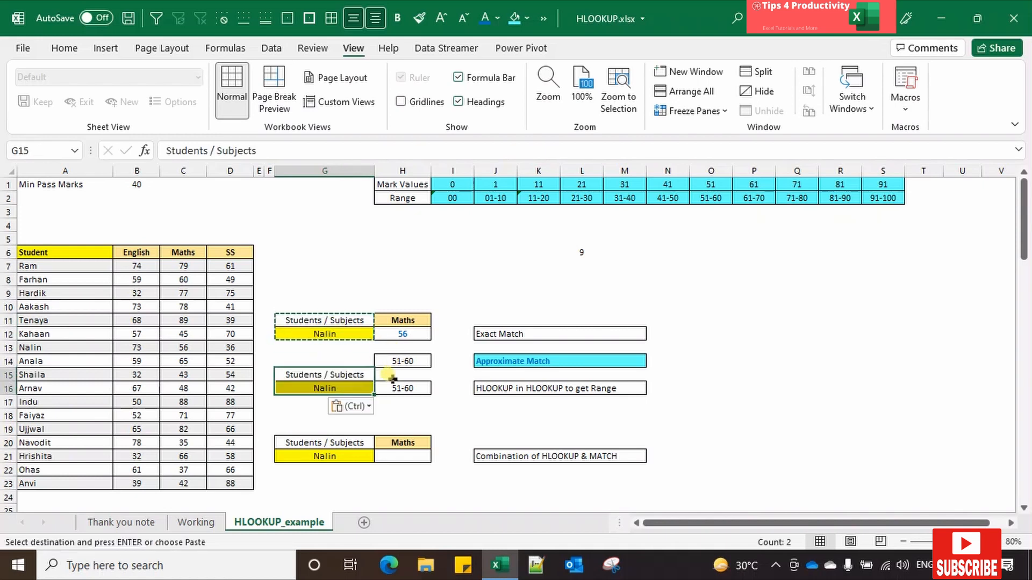
key(ctrl+v)
Clear H16 and start an HLOOKUP formula there with H15 as the lookup value and A6:D23 as the table array.
click(417, 386)
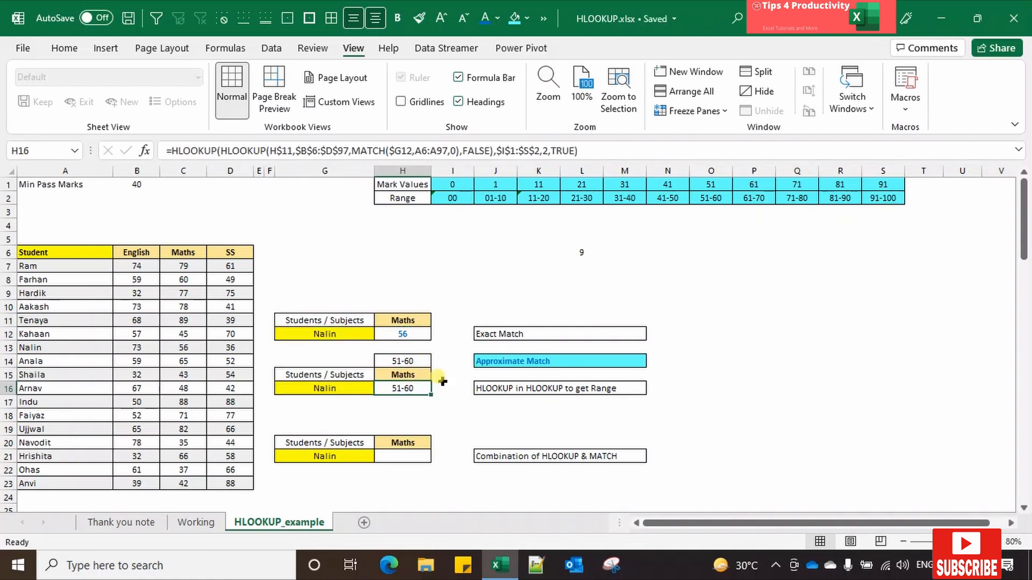
key(Delete)
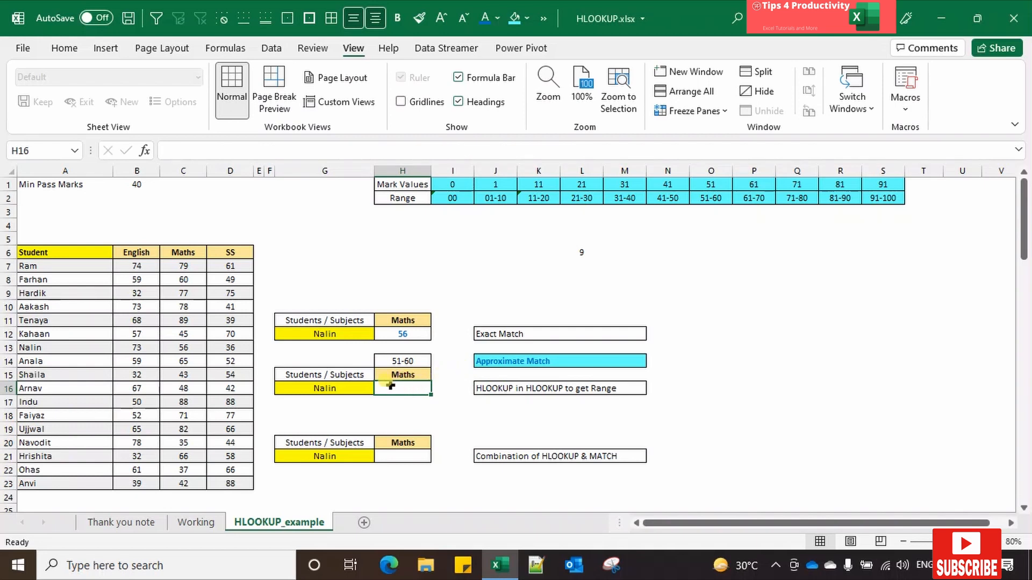
text(=hlookup()
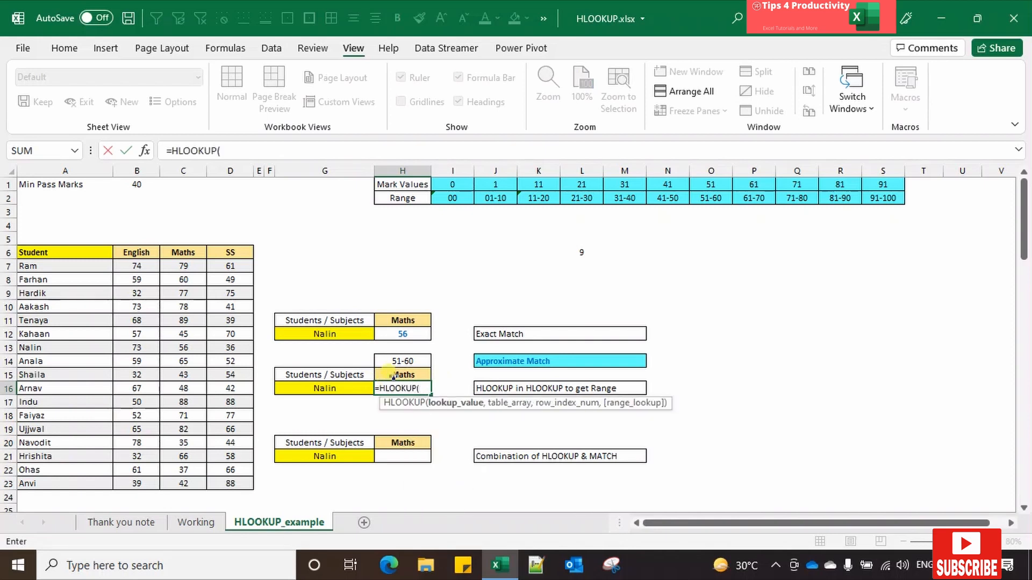
click(398, 374)
text(,)
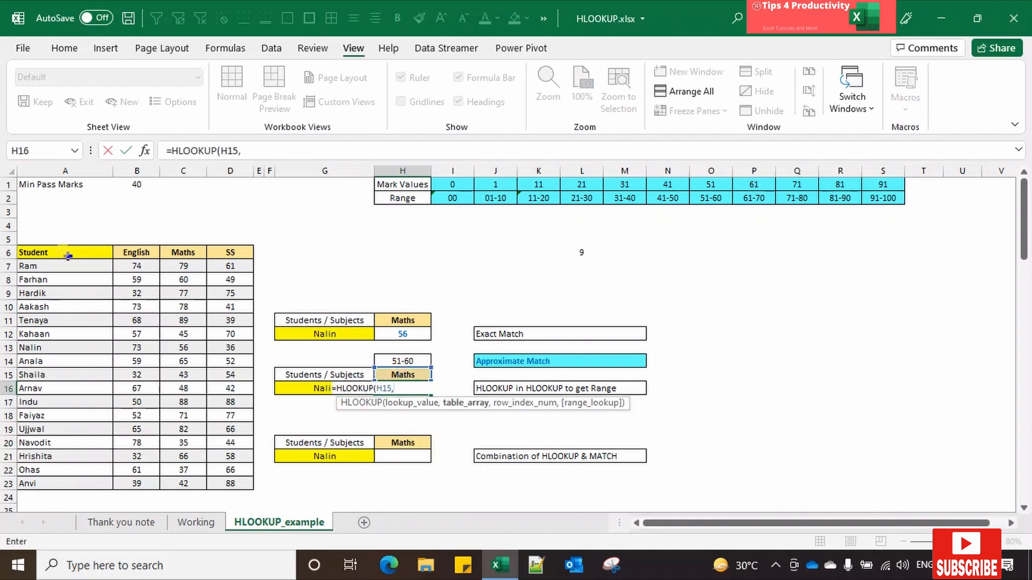
drag(71, 252, 218, 483)
text(,)
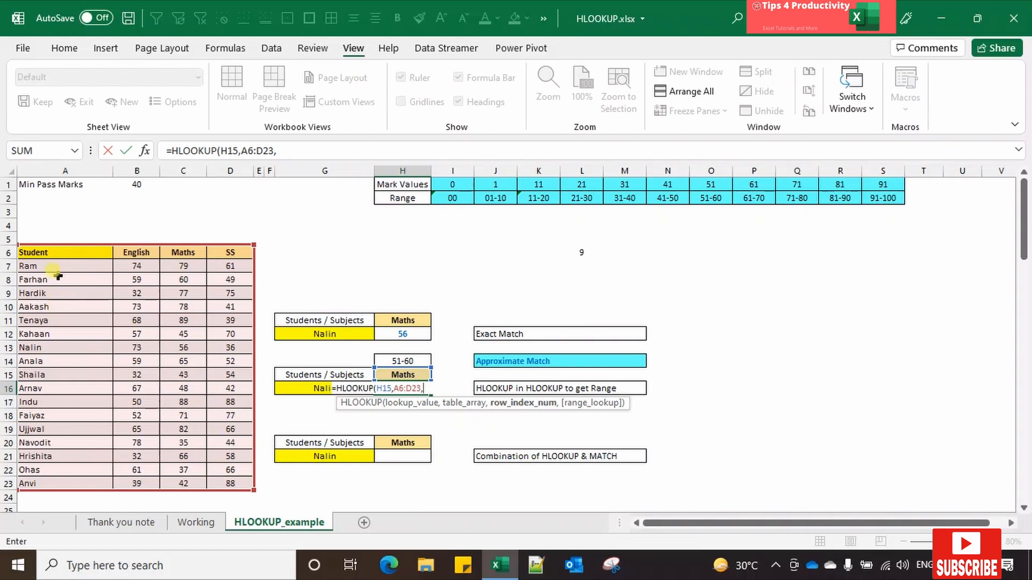
Complete the H16 HLOOKUP with row index 7 and FALSE as the range lookup for an exact match.
text(7,)
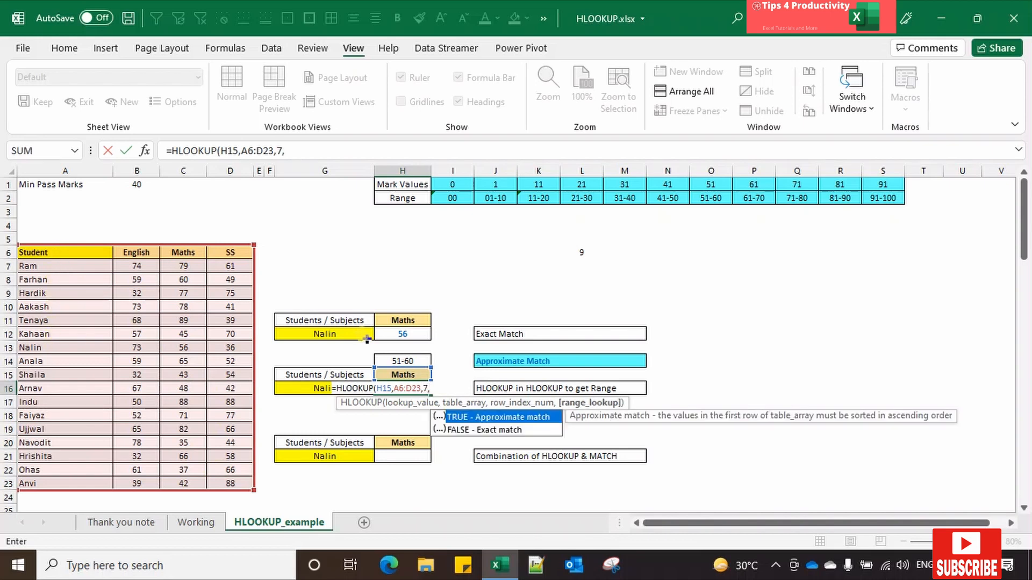
key(Down)
key(Tab)
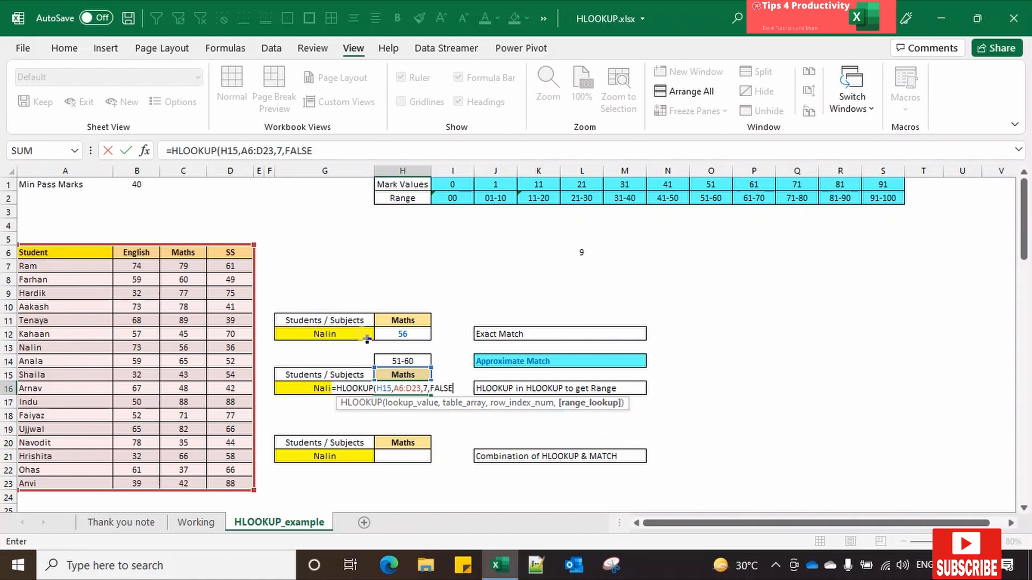
key(Return)
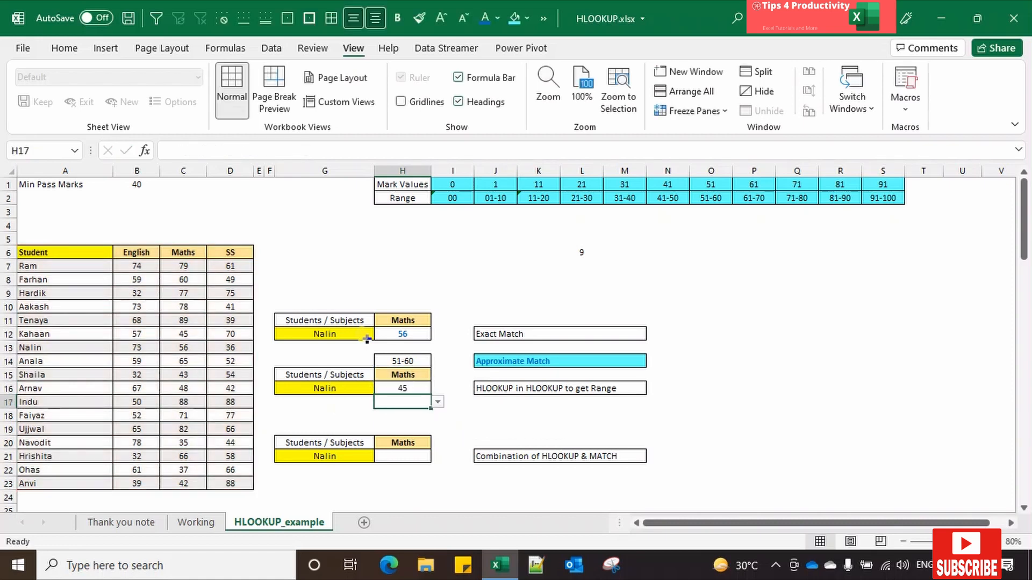
Change the row index in the H16 formula to 8 and check it against the Maths mark in C13.
key(Up)
click(282, 151)
key(BackSpace)
text(8)
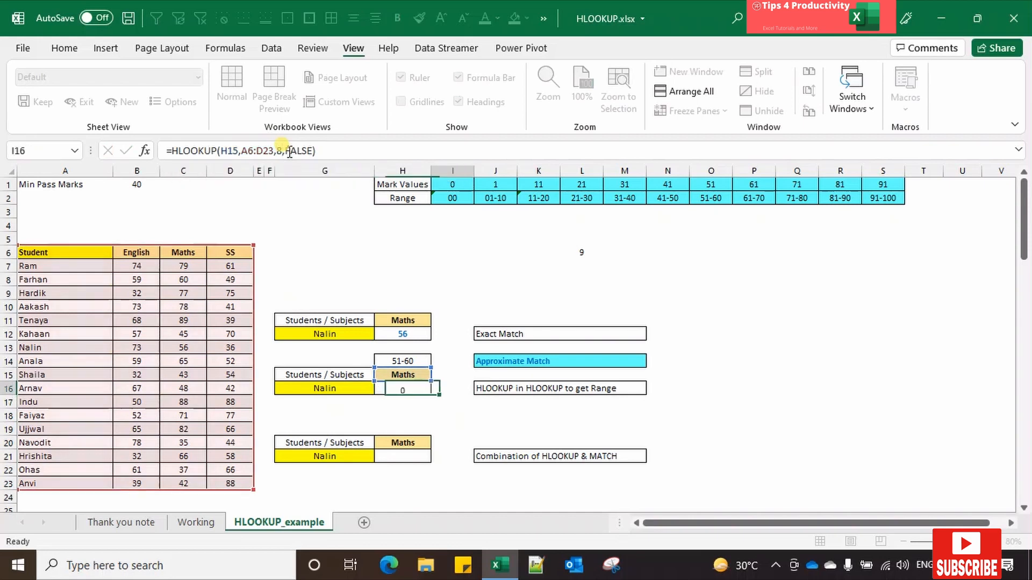
key(Tab)
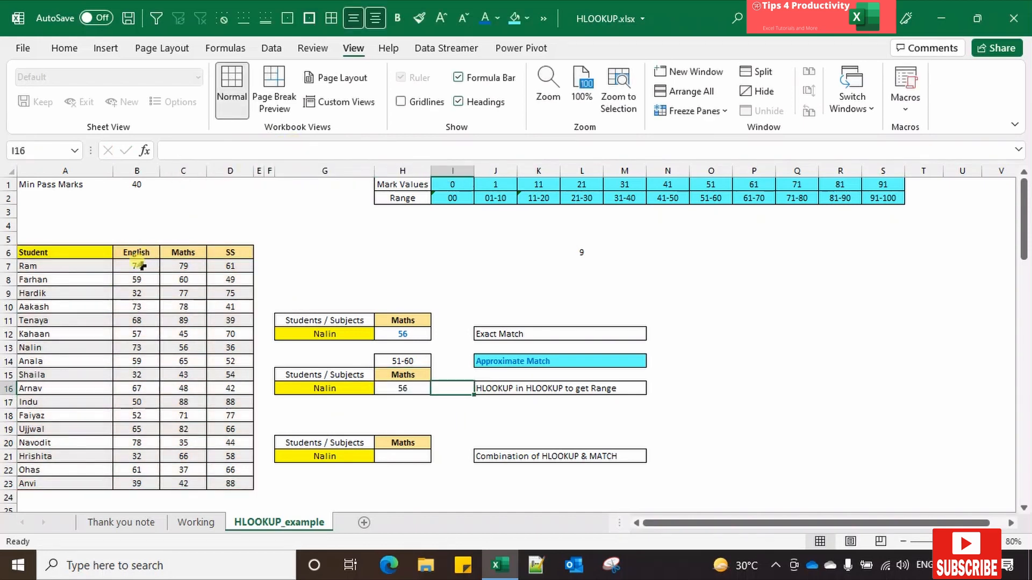
drag(141, 266, 141, 347)
drag(142, 254, 142, 346)
click(179, 344)
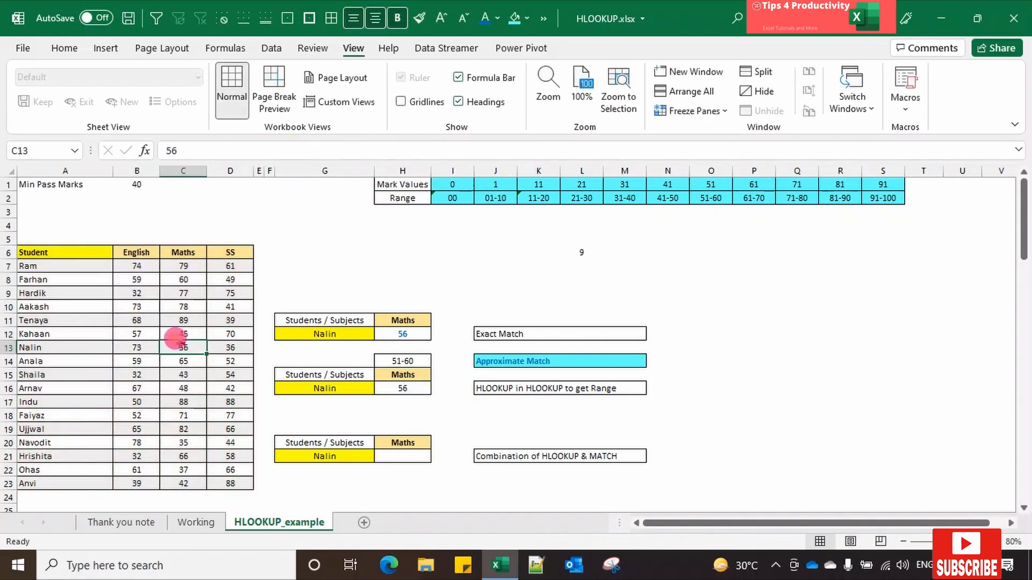
Nest the existing HLOOKUP(H15,A6:D23,8,FALSE) in H16 as the lookup value of a new outer HLOOKUP.
click(407, 397)
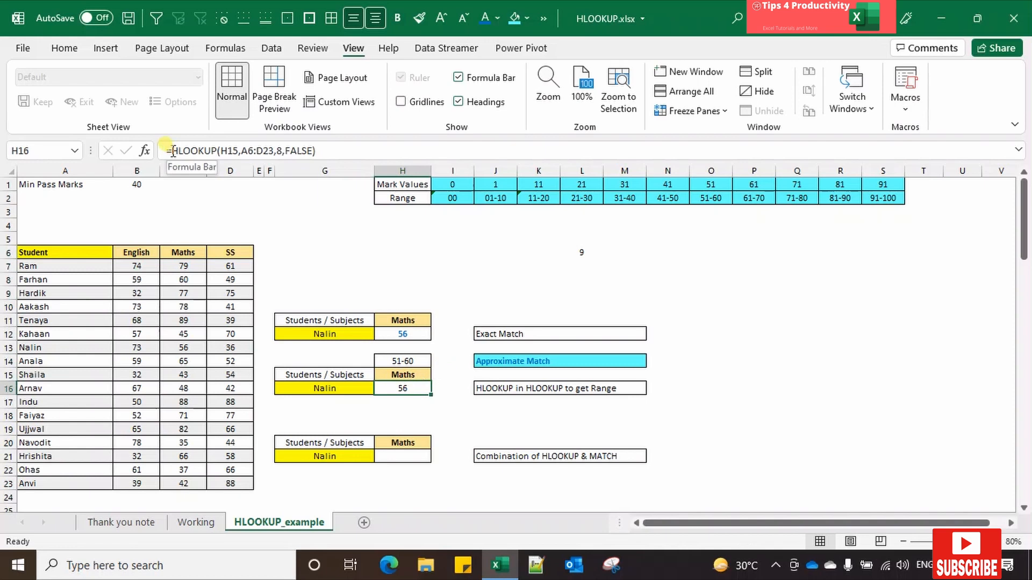
drag(172, 151, 339, 152)
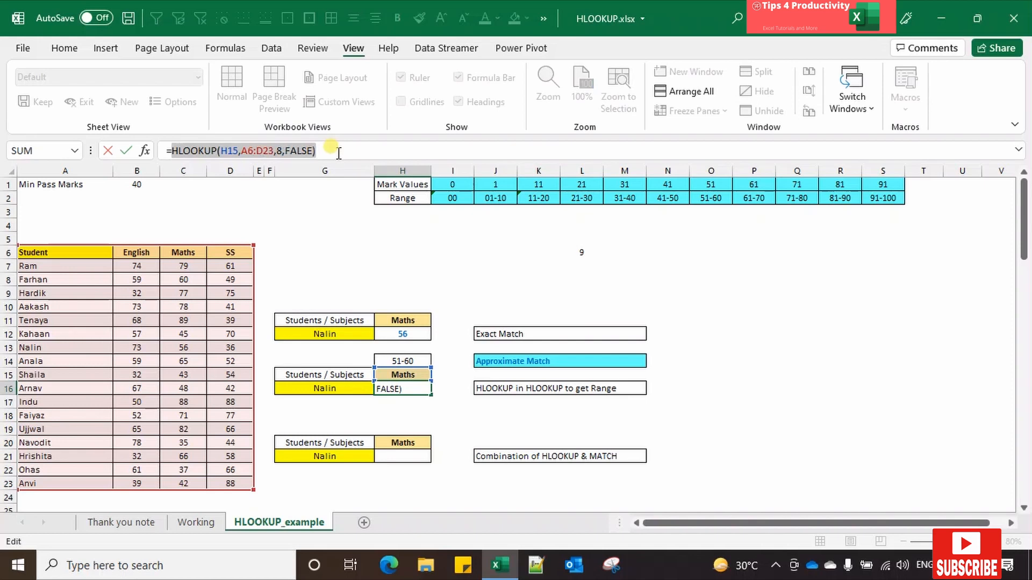
text(h)
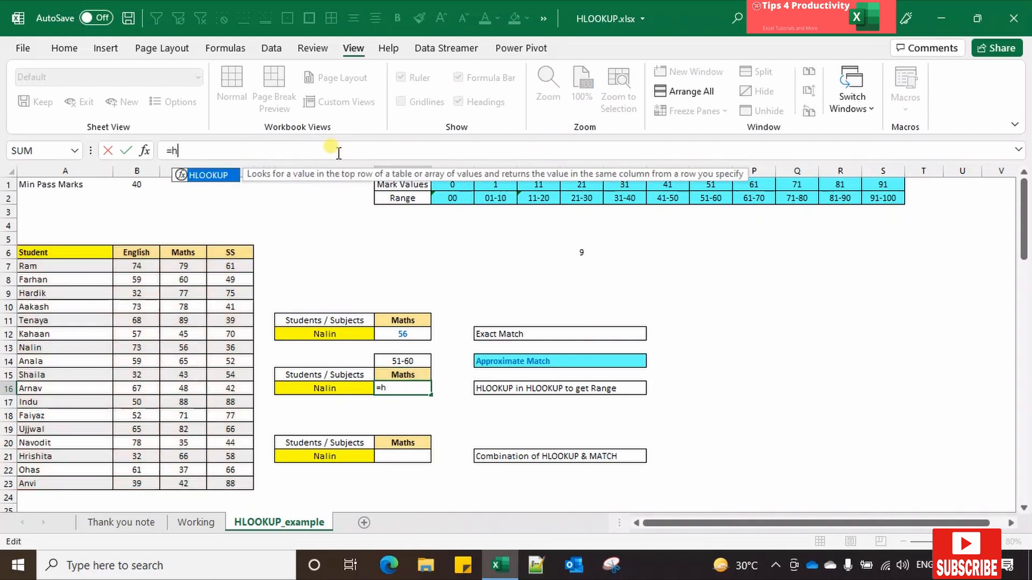
text(l)
key(Tab)
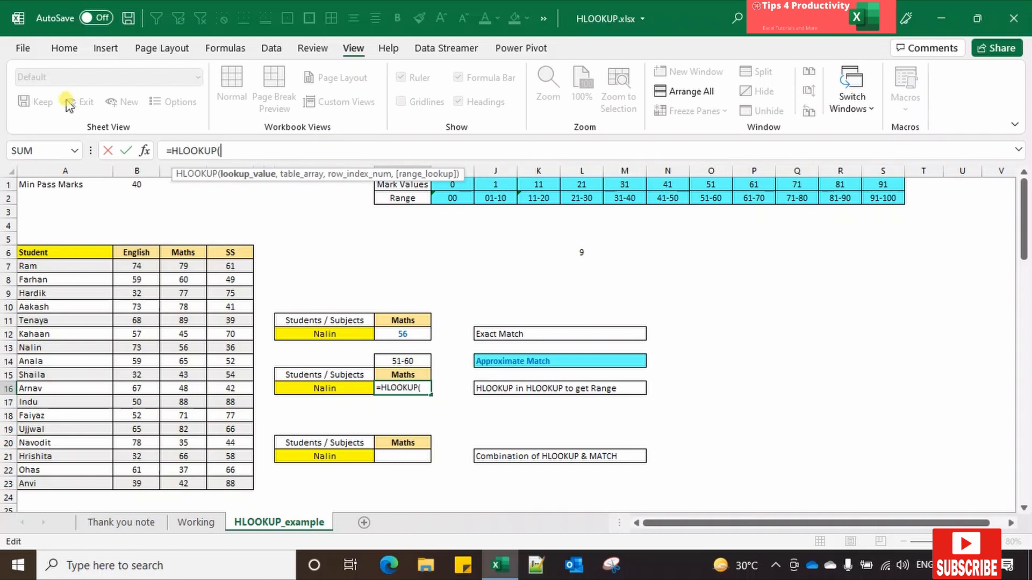
click(145, 150)
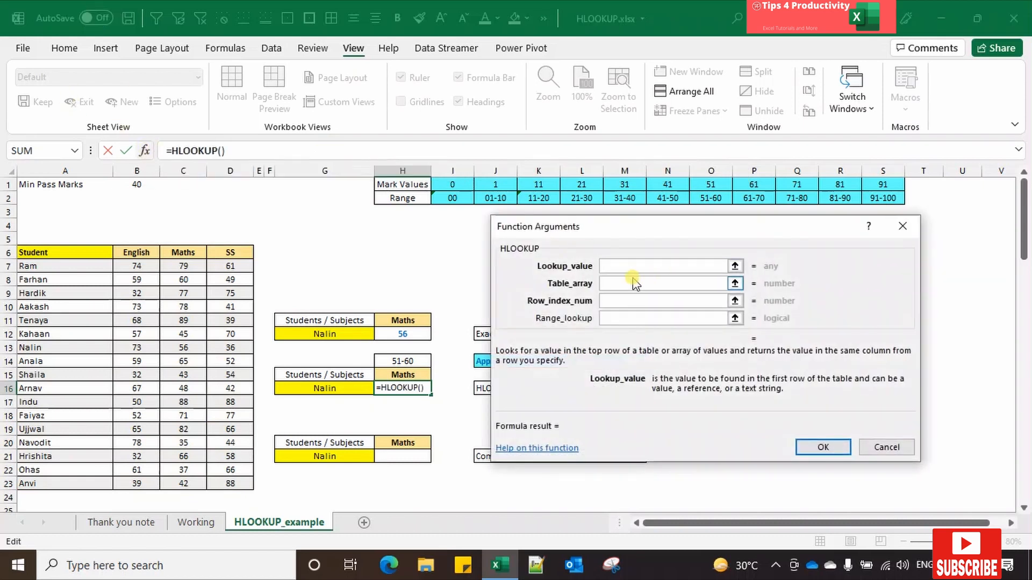
click(617, 265)
key(ctrl+v)
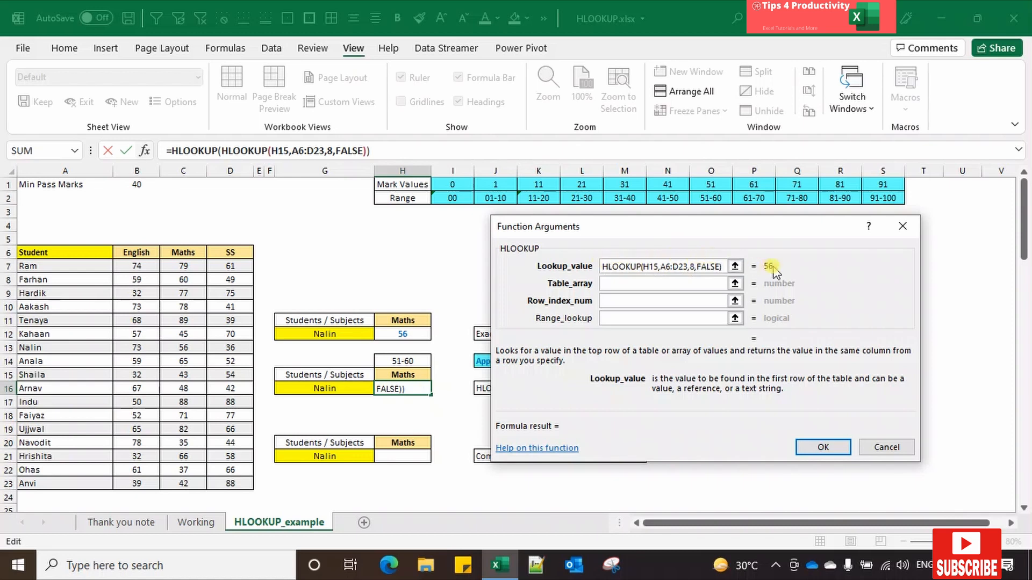
Complete the outer HLOOKUP in H16 with table array I1:S2, row index 2 and range lookup True.
click(735, 283)
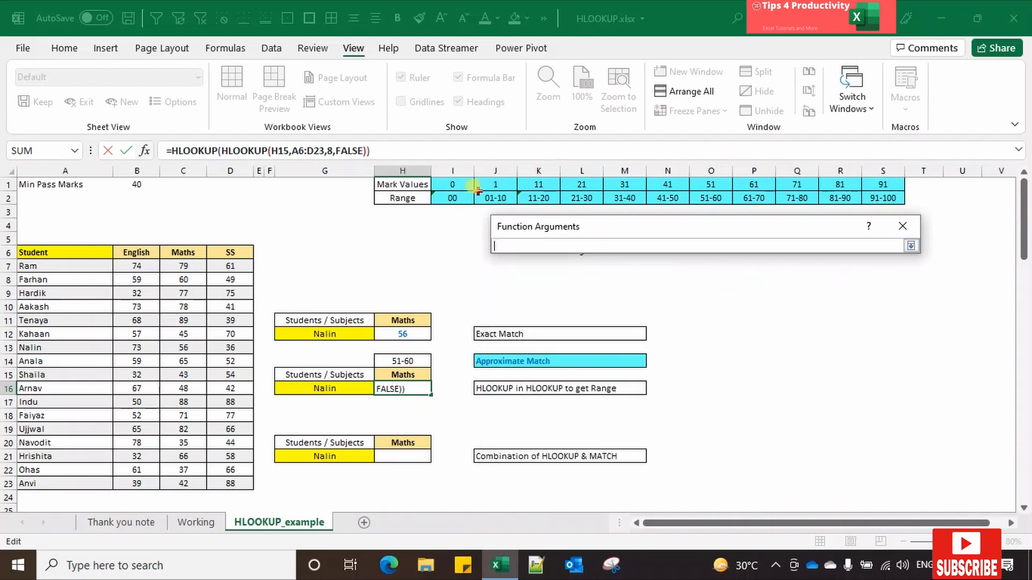
drag(455, 185, 881, 189)
click(911, 246)
click(637, 301)
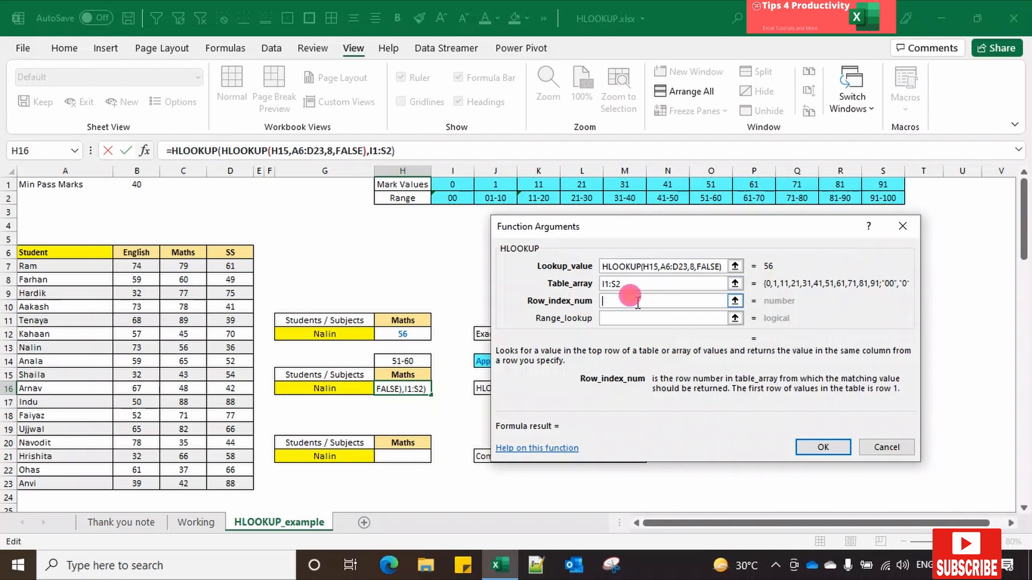
text(2)
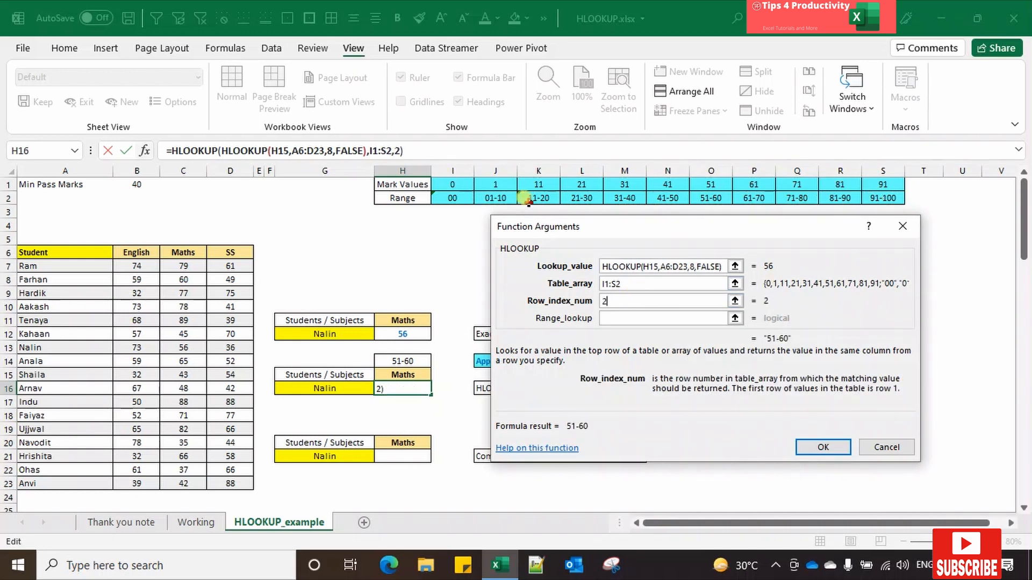
click(701, 317)
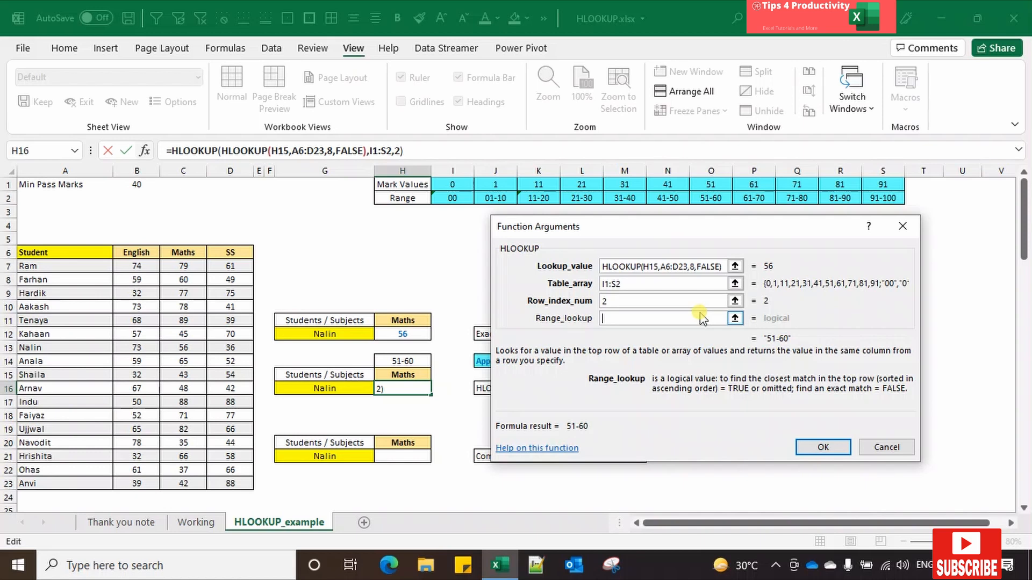
text(Tru)
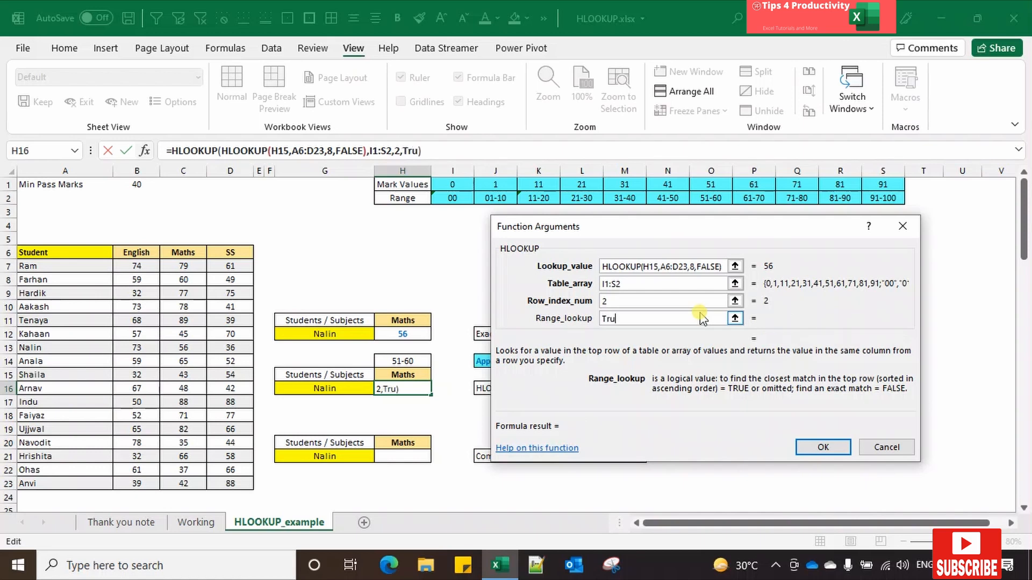
text(e)
key(Return)
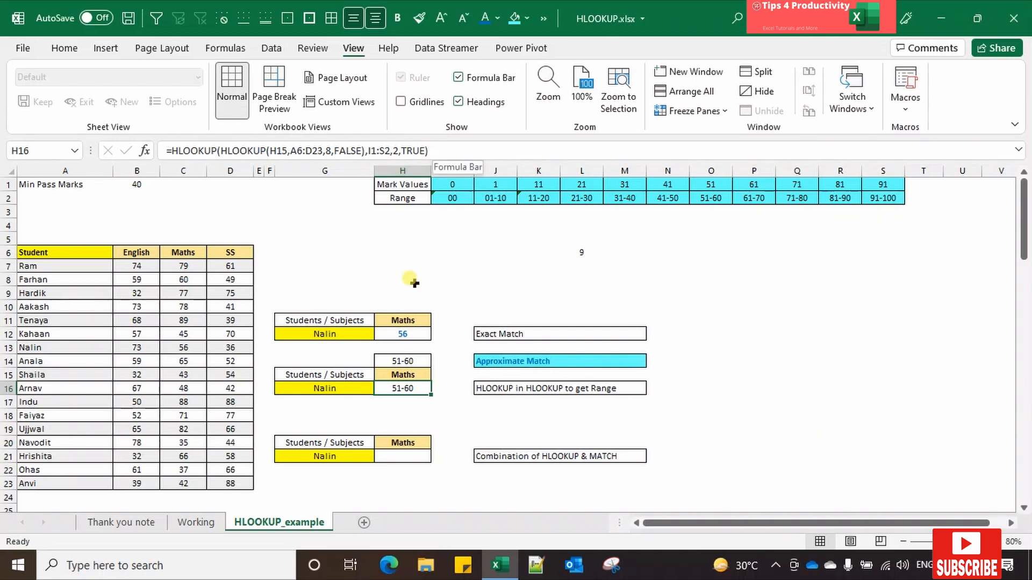
Review the H12 and H16 formulas against the empty cell H21 for the HLOOKUP and MATCH combination.
click(410, 457)
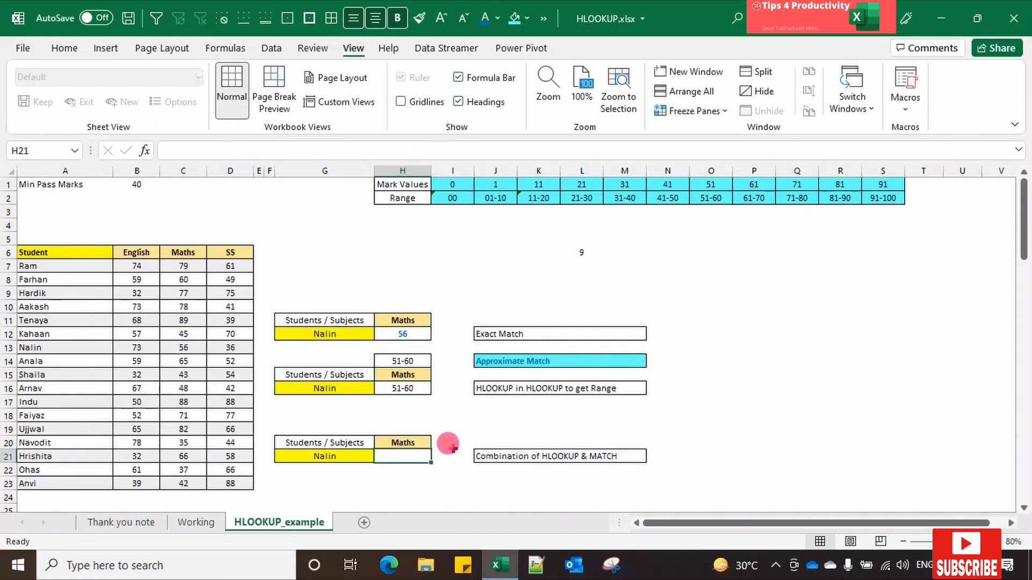
click(402, 334)
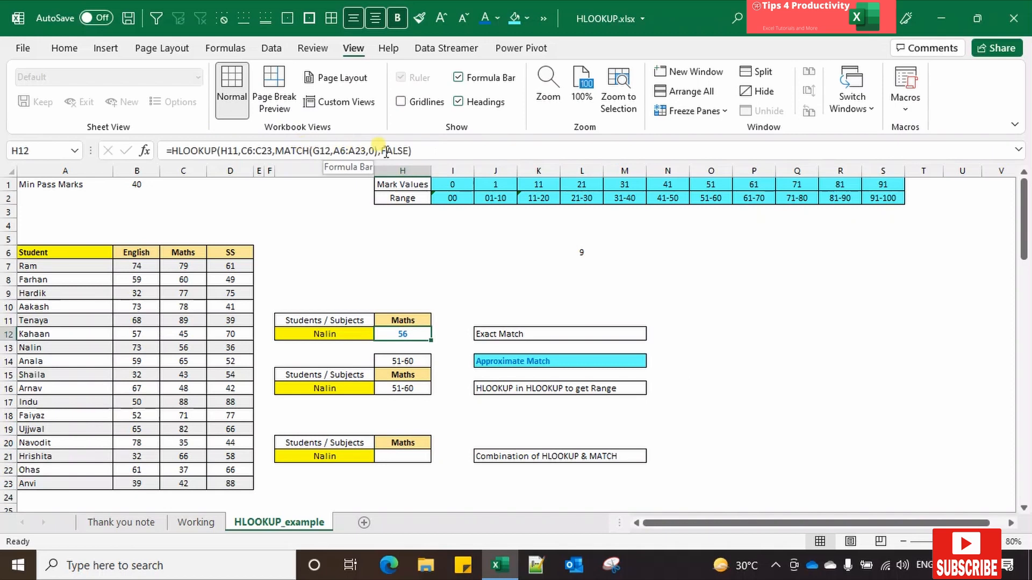
click(406, 387)
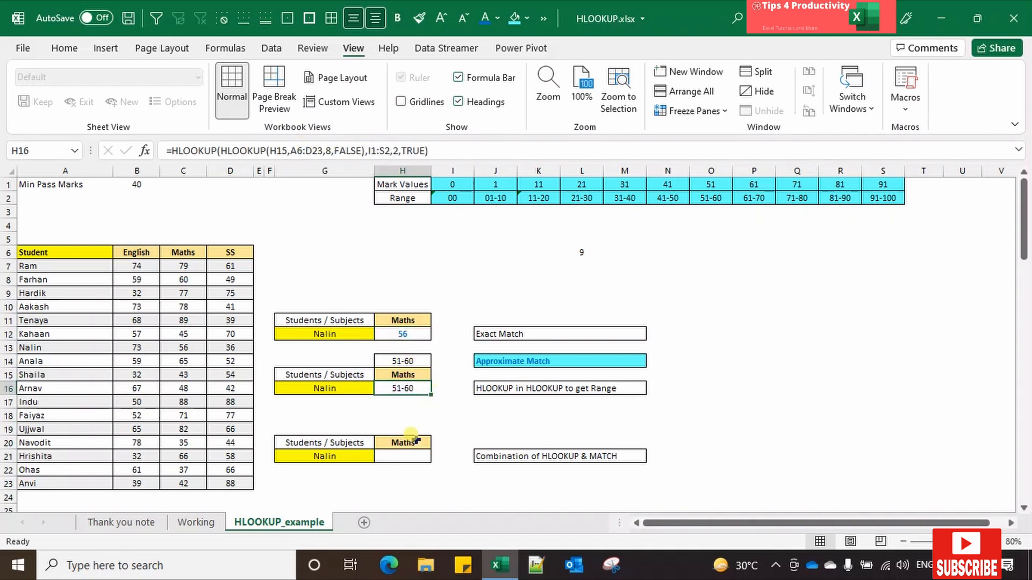
click(403, 456)
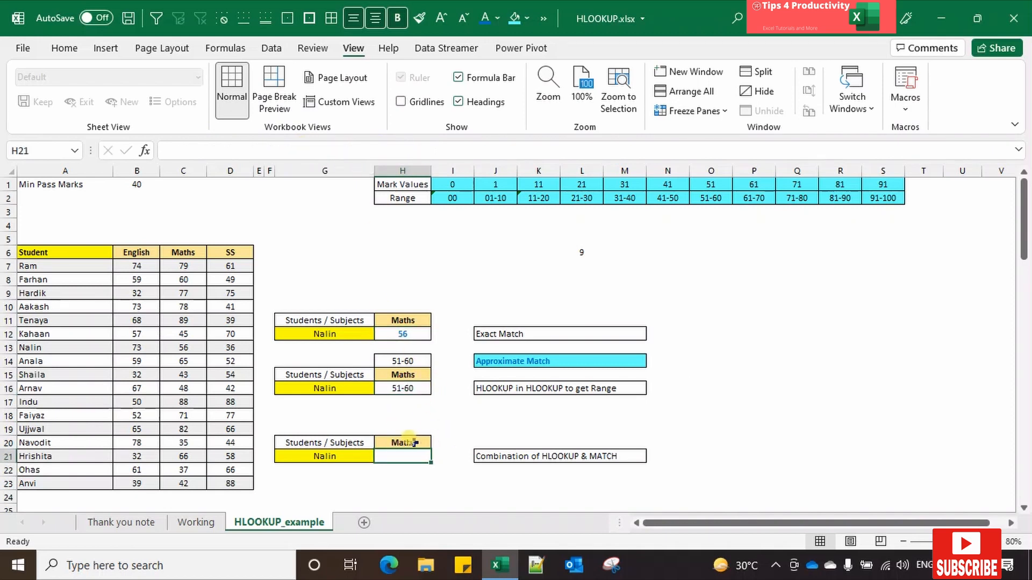
click(422, 336)
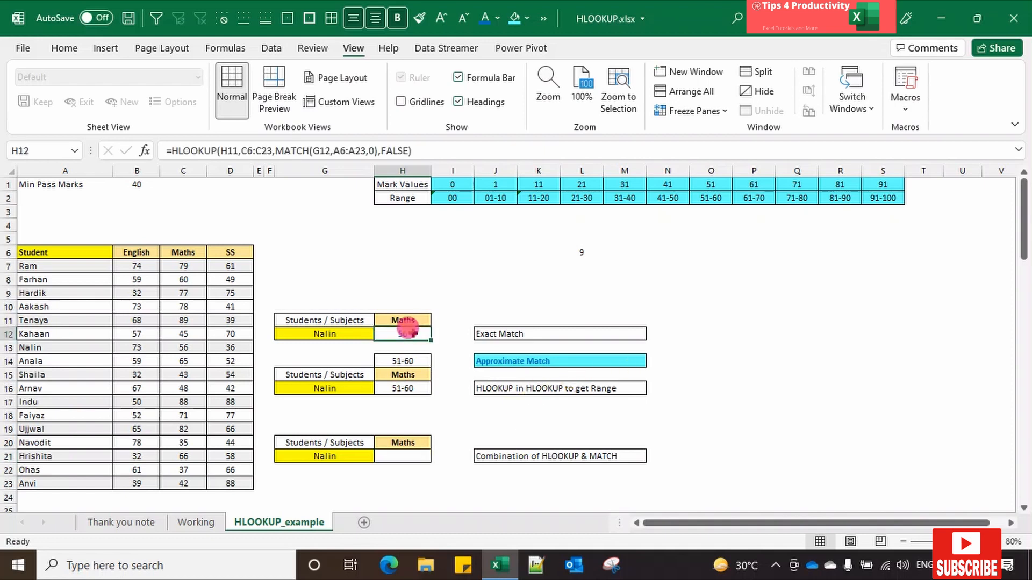
click(409, 455)
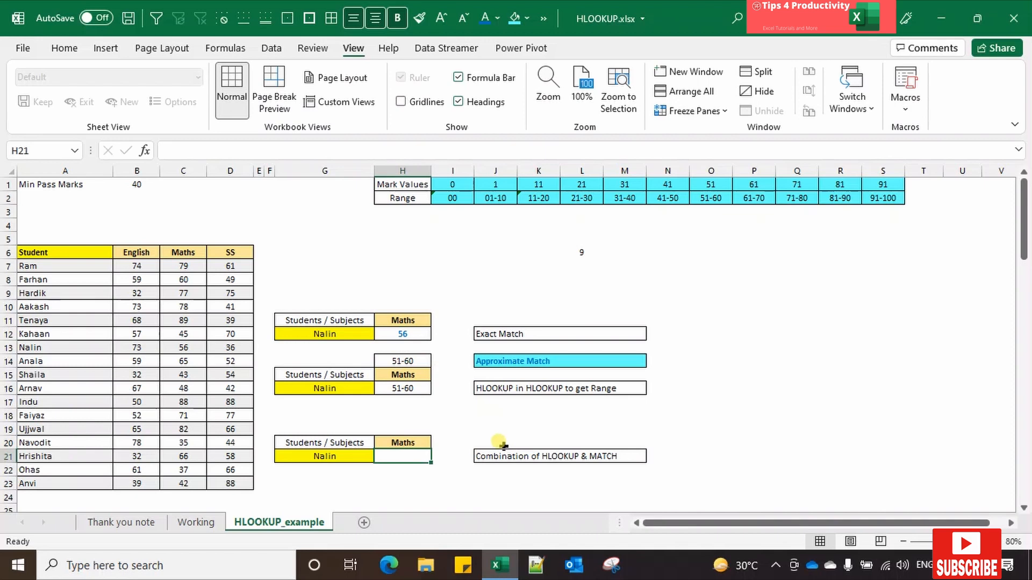